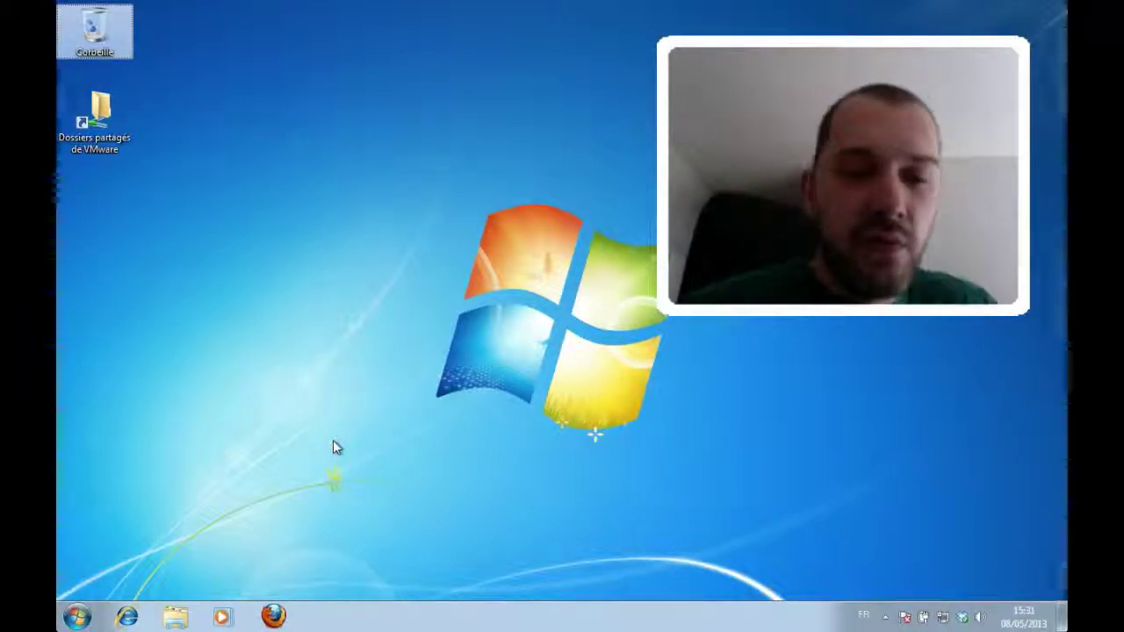
Step: Launch the Firefox browser
click(272, 618)
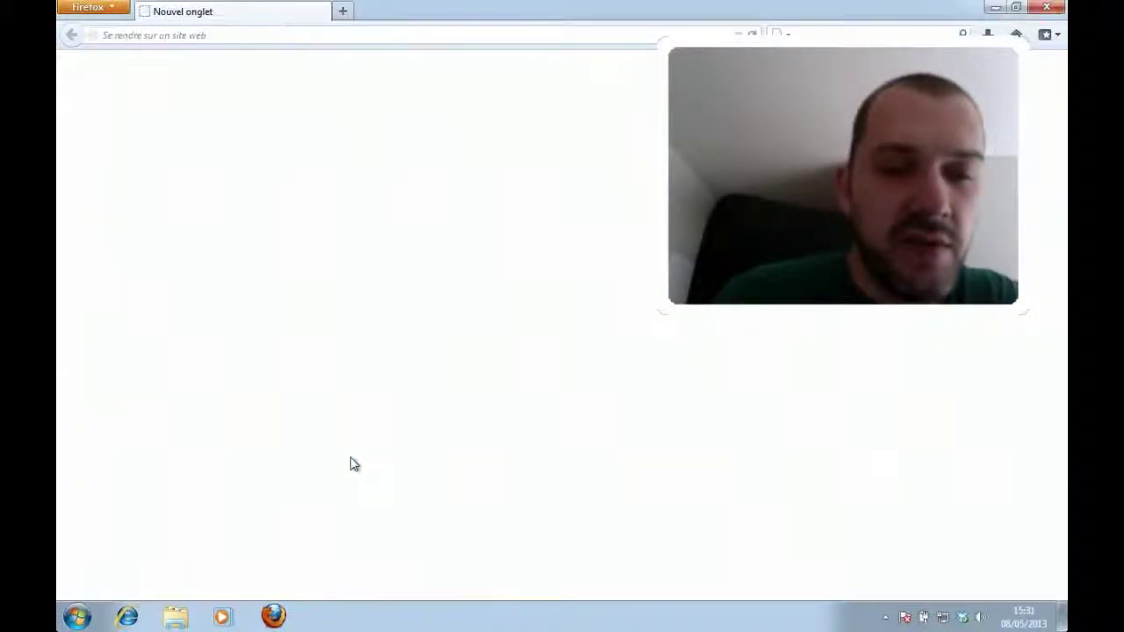
click(77, 616)
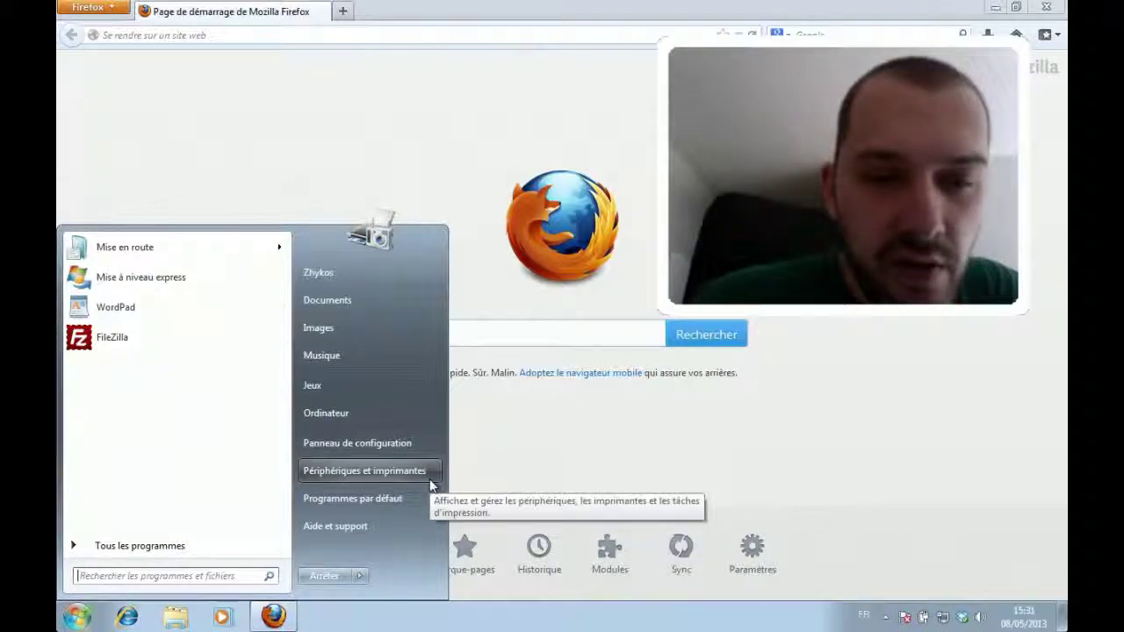
text(C)
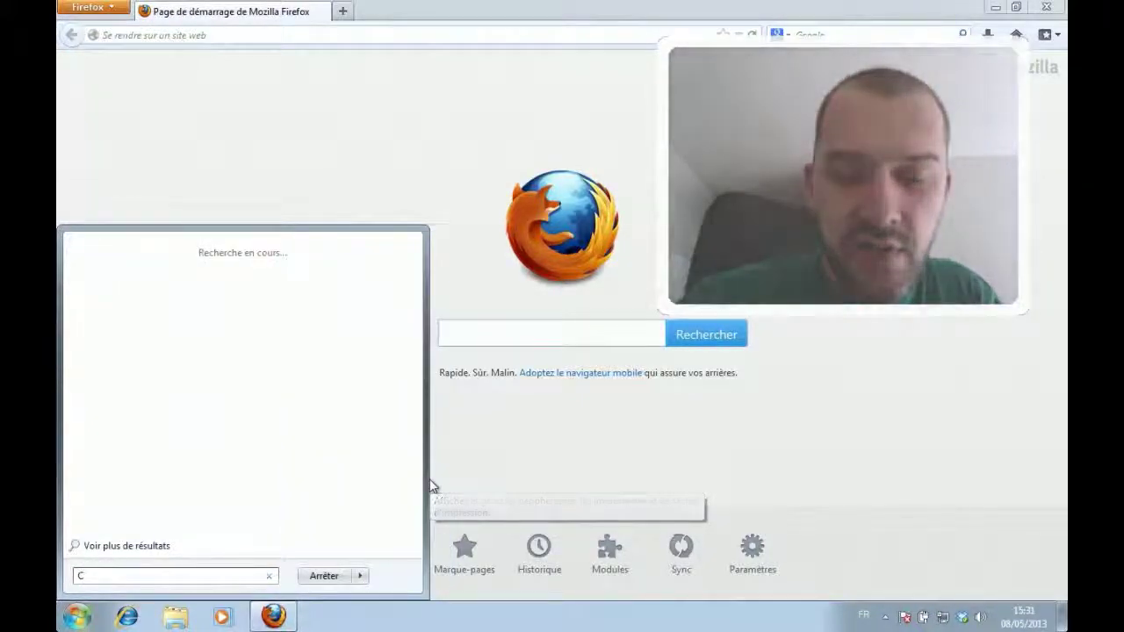
key(BackSpace)
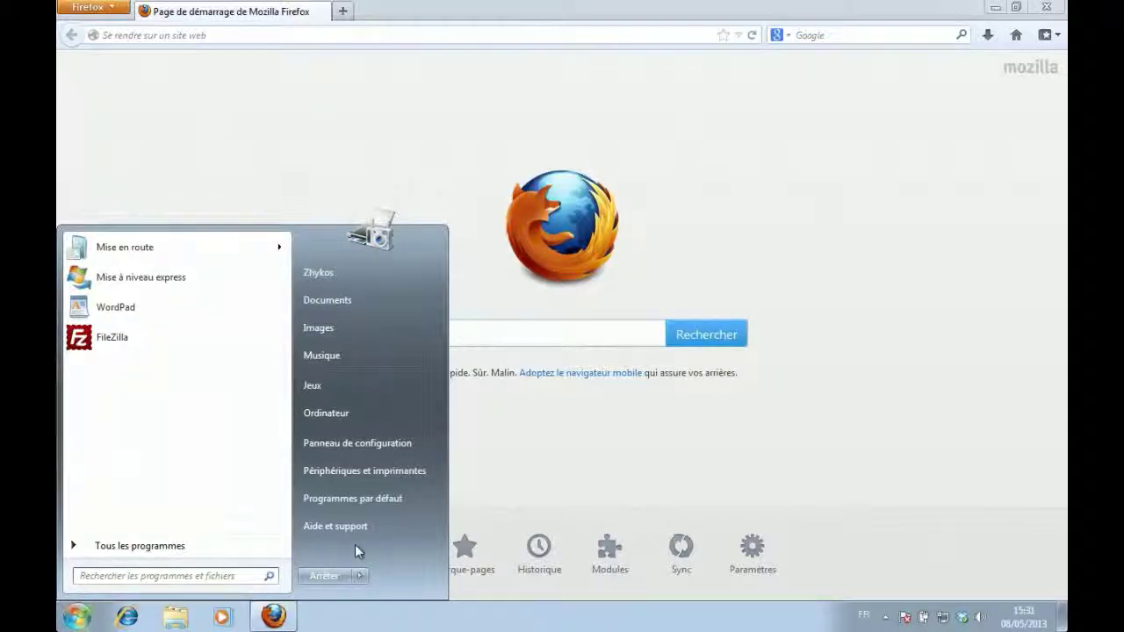
click(574, 461)
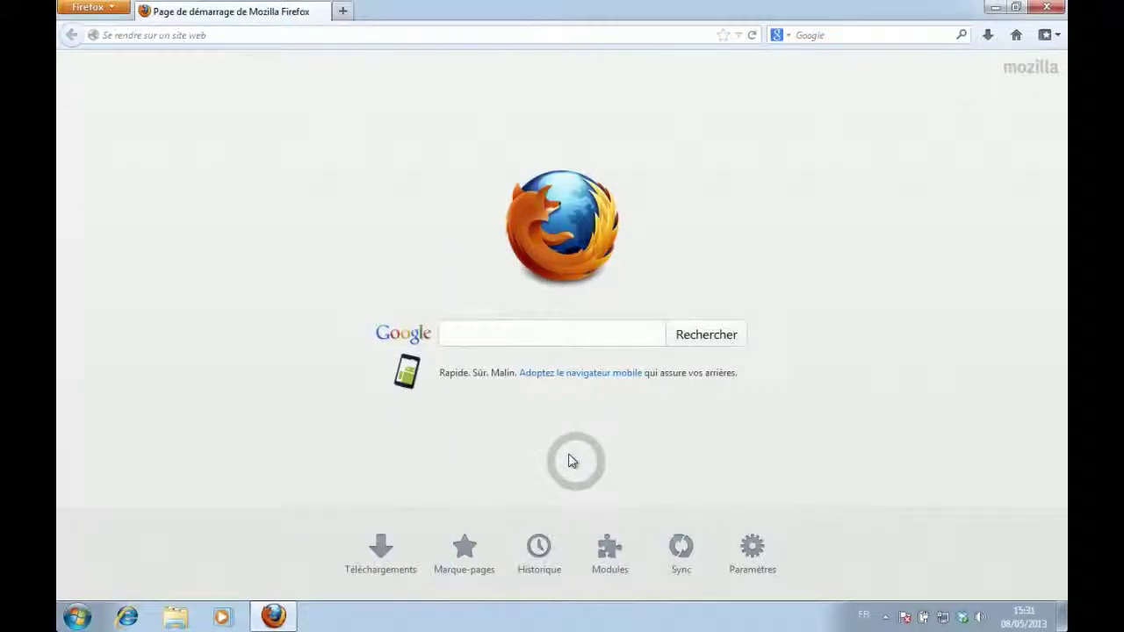
key(super+r)
text(cmd)
key(Return)
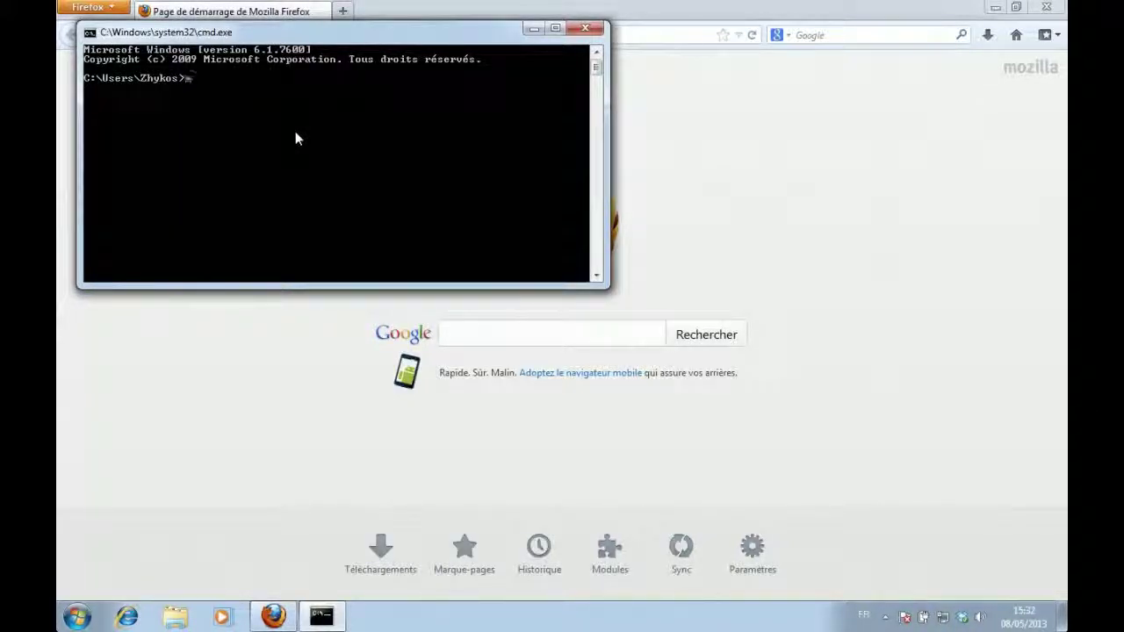
text(mkl)
click(585, 29)
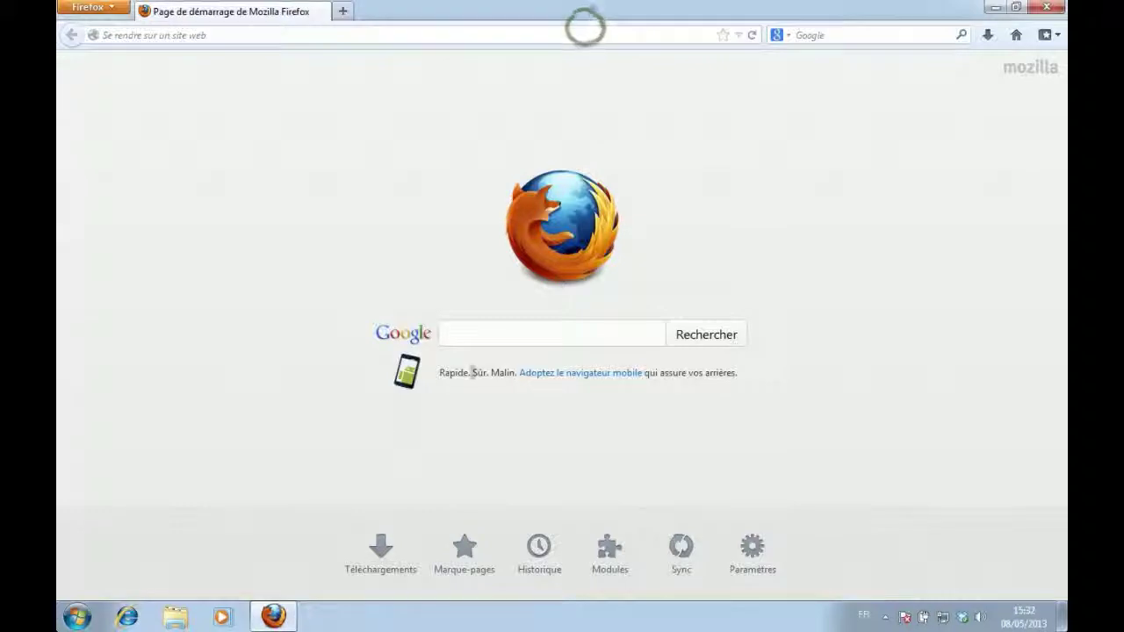
Step: Search Google for "link shell extension" and open the Link Shell Extension page on the Schinagl site
click(475, 326)
text(link shell)
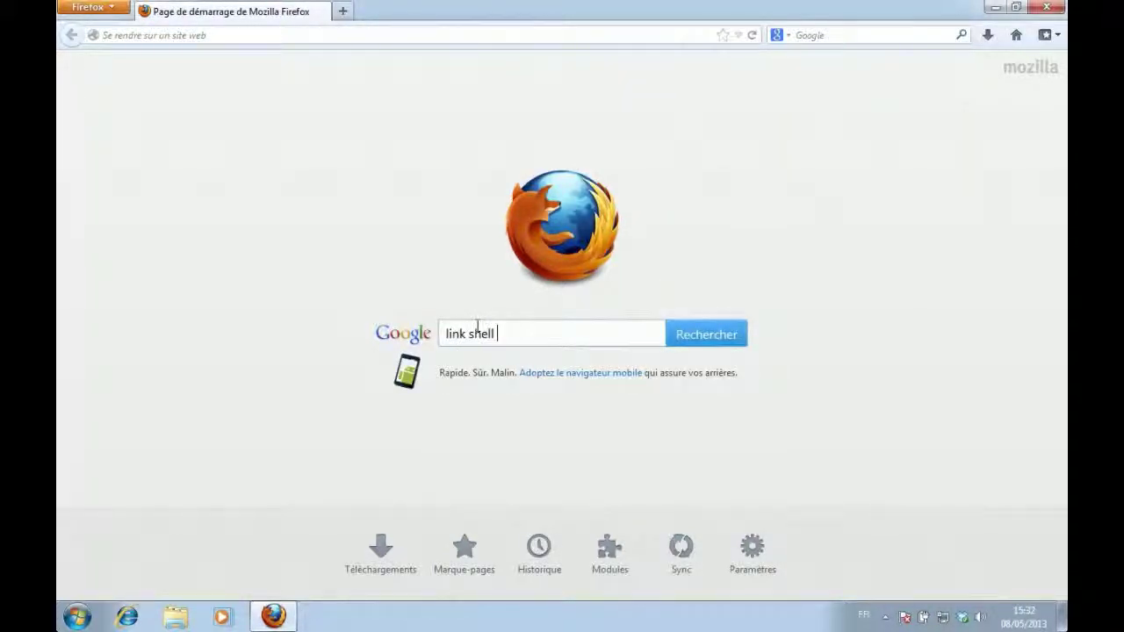
text( extension)
key(Return)
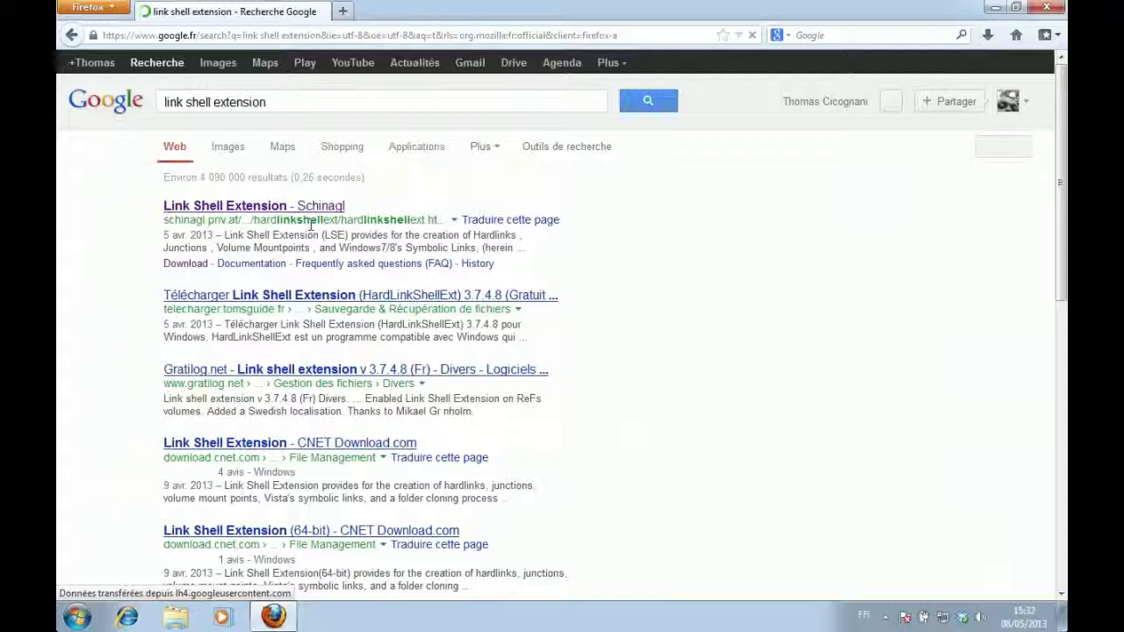
click(185, 209)
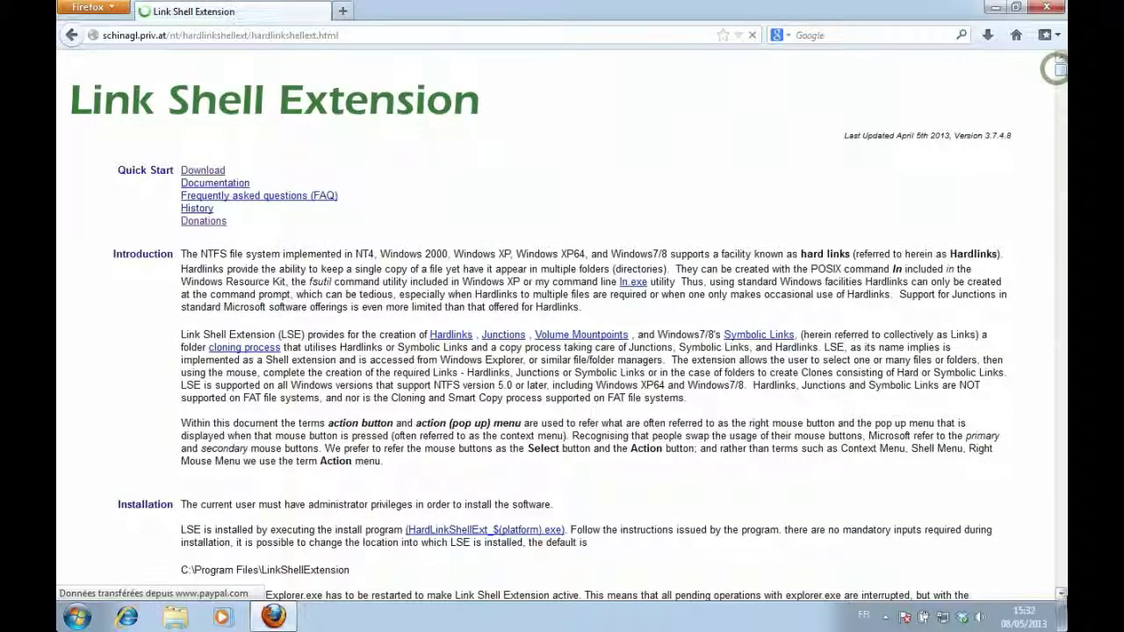
Step: Examine the page's Download section, looking at the supported 64-bit Windows versions
drag(1060, 68, 1062, 577)
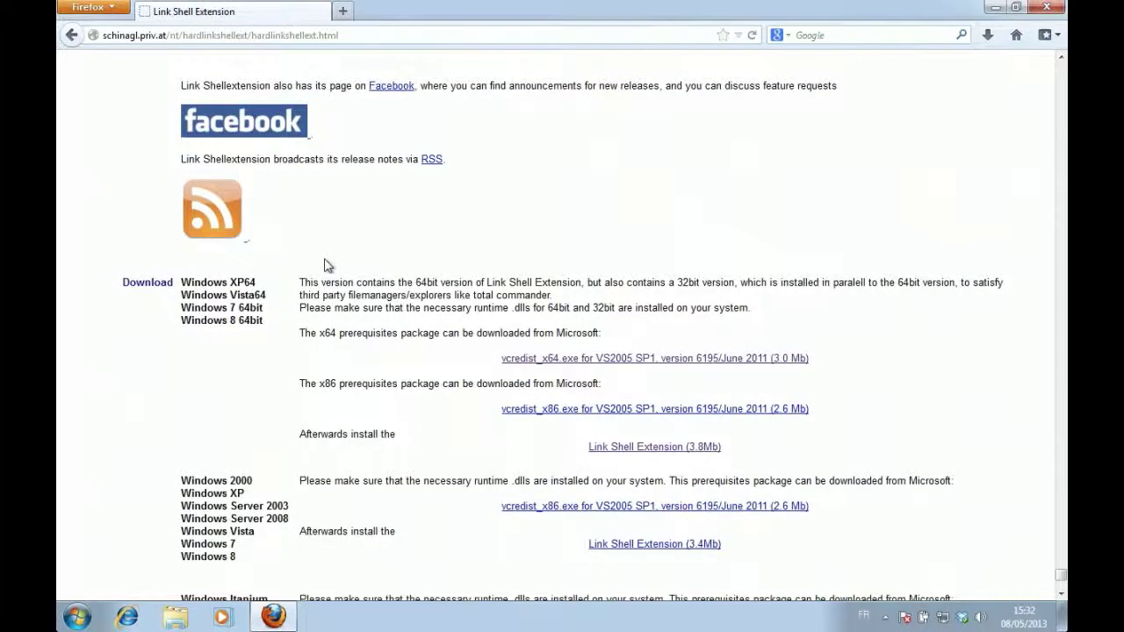
scroll(325, 266, down, 3)
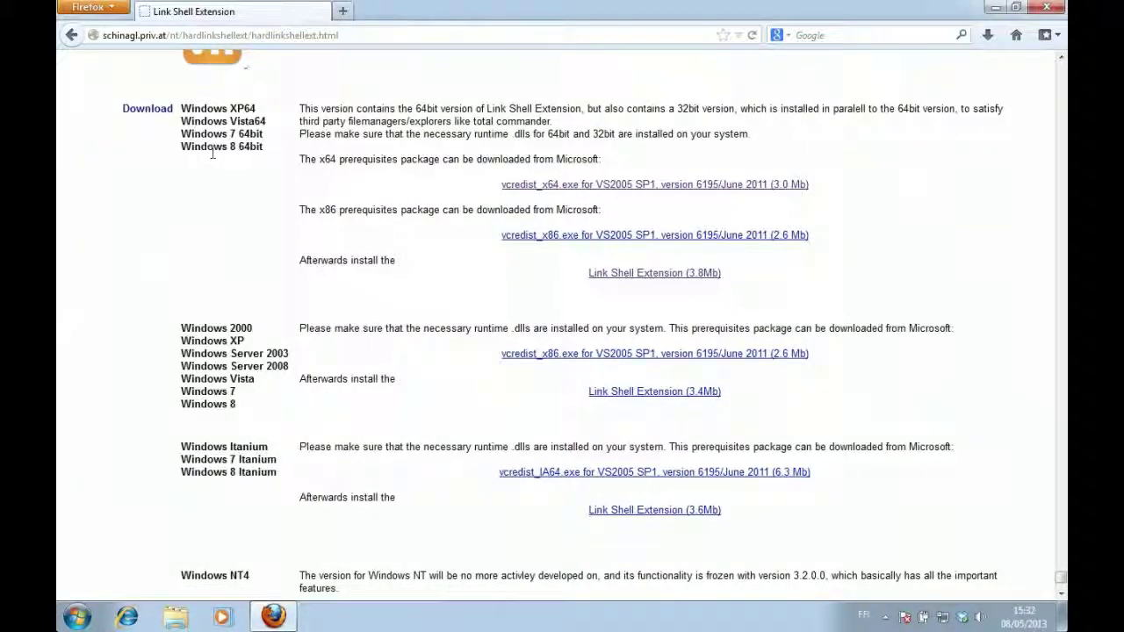
drag(175, 108, 265, 148)
click(264, 147)
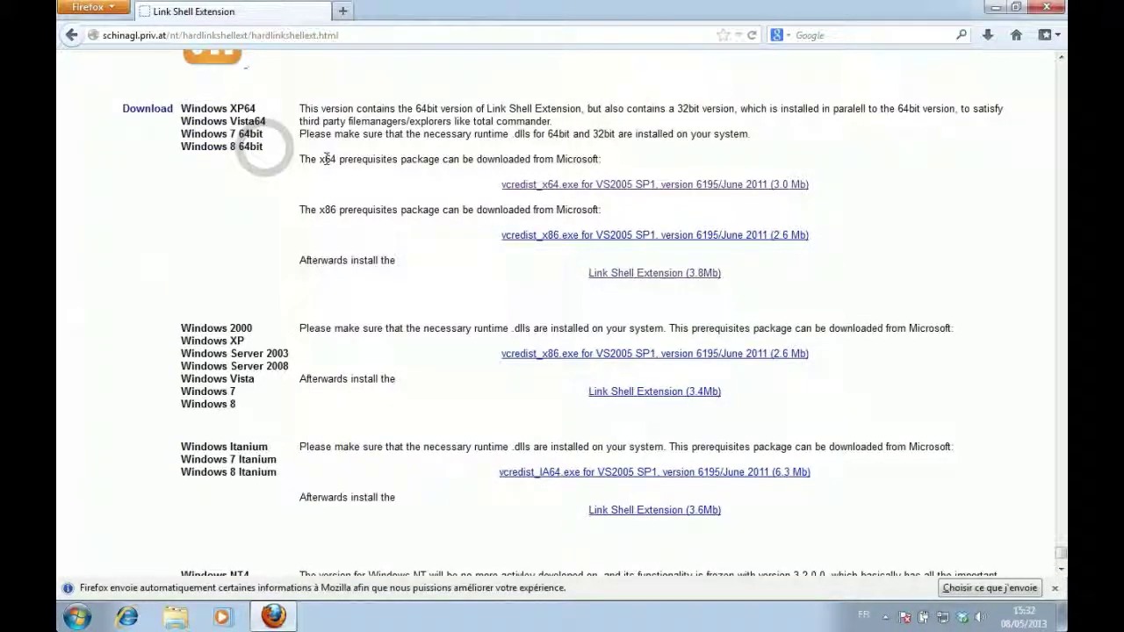
Step: Review the x64 and x86 vcredist prerequisite links for 64-bit Windows, dismissing the vcredist_x86.EXE download
click(462, 157)
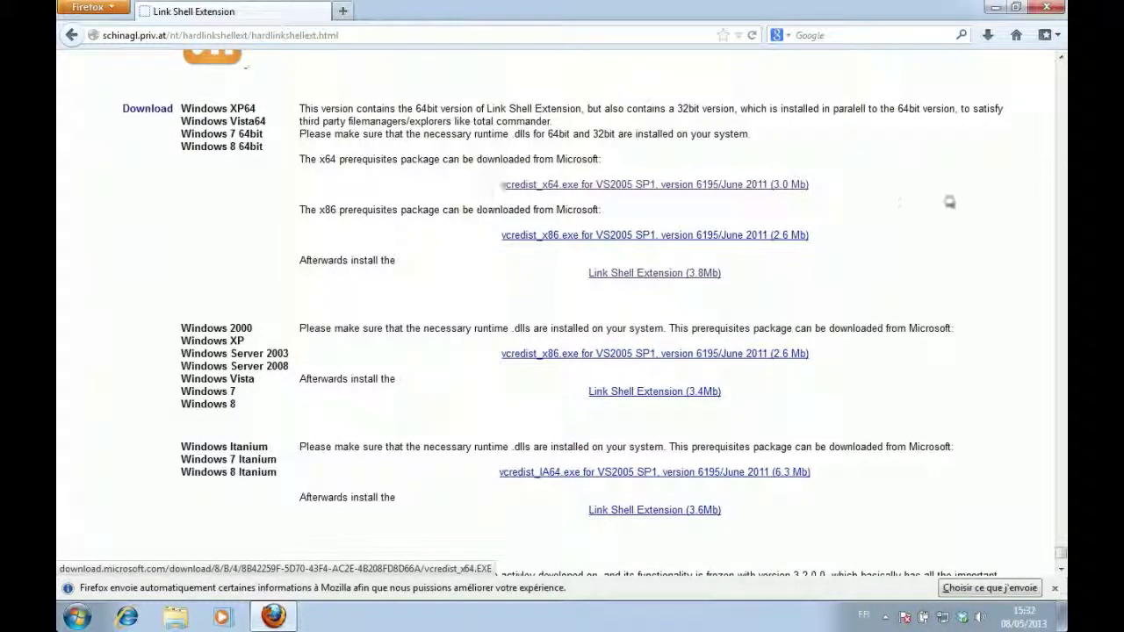
mouse_move(829, 186)
mouse_down()
mouse_move(477, 181)
mouse_move(823, 194)
mouse_up()
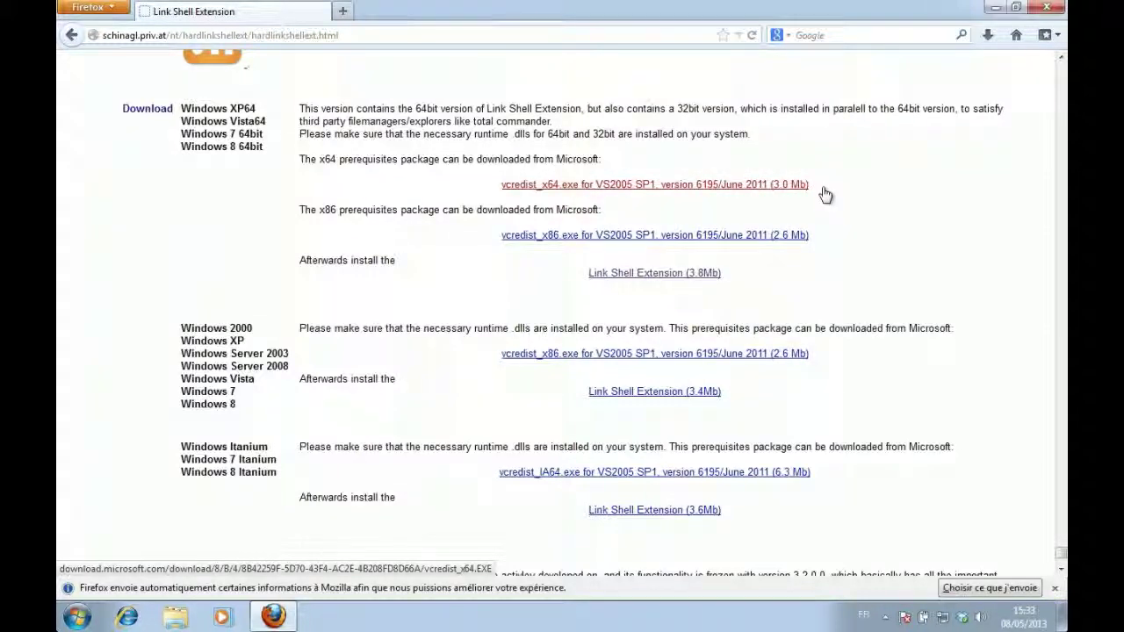
drag(522, 163, 602, 160)
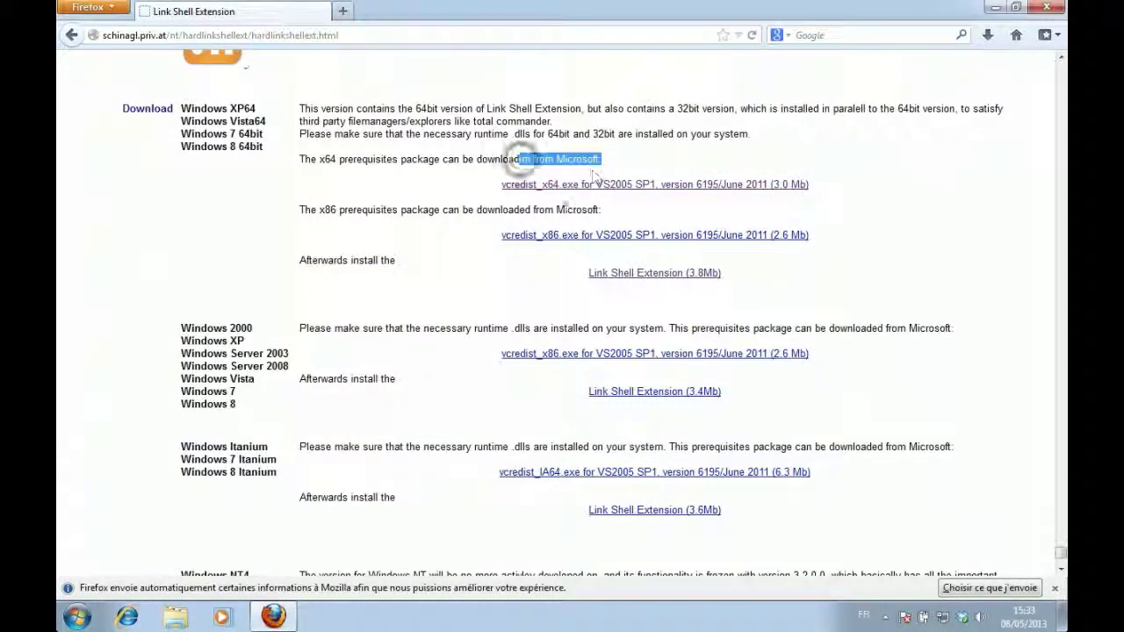
drag(563, 208, 834, 249)
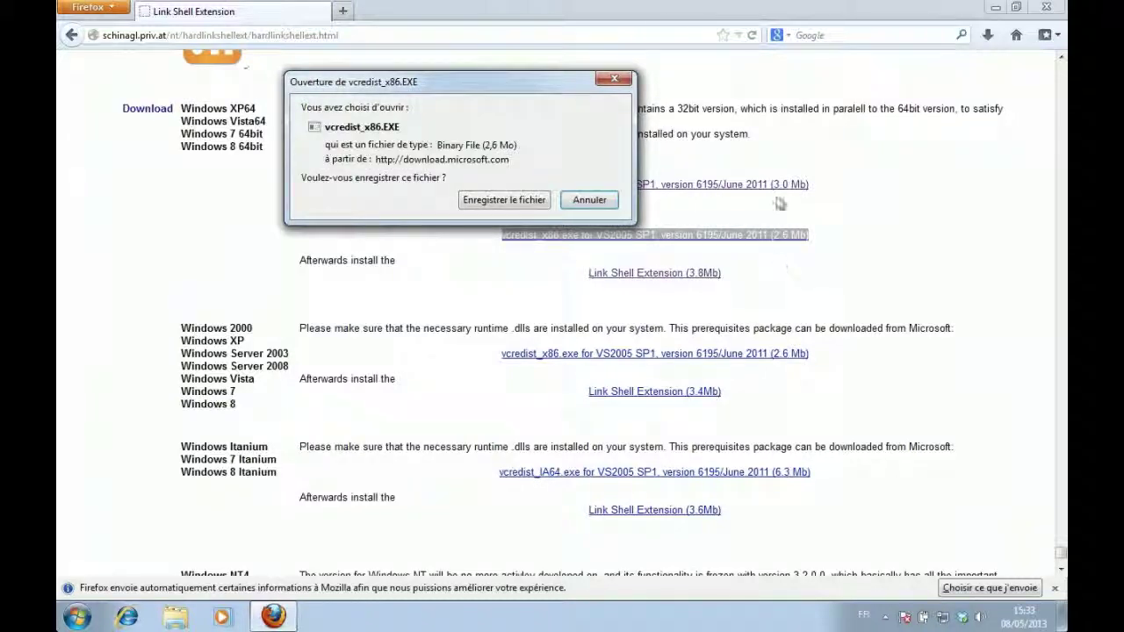
click(582, 204)
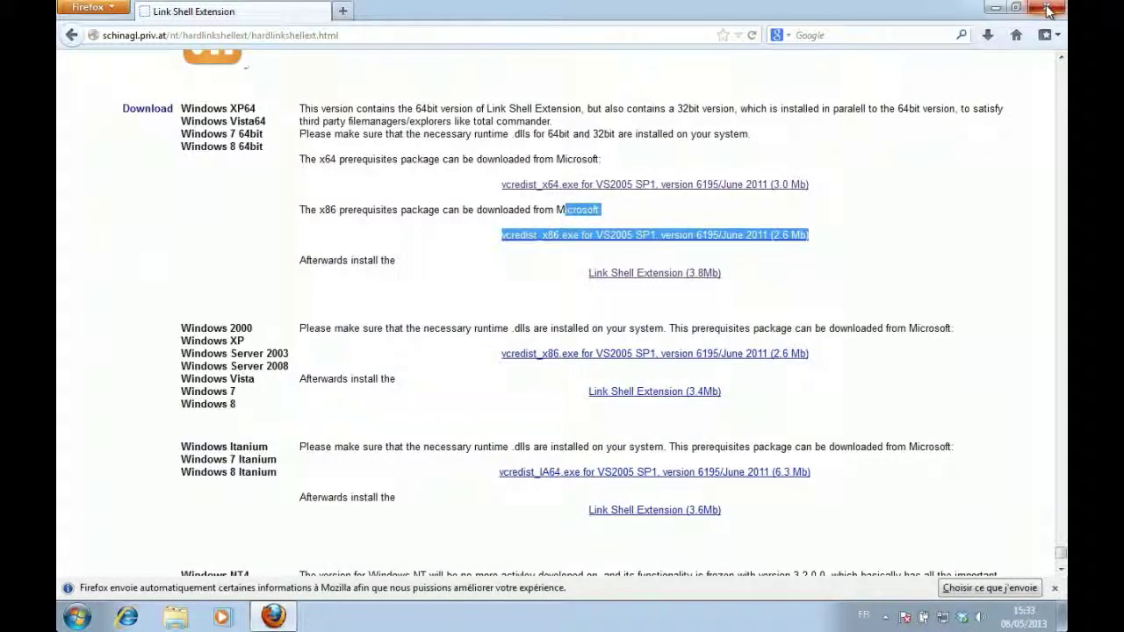
click(553, 153)
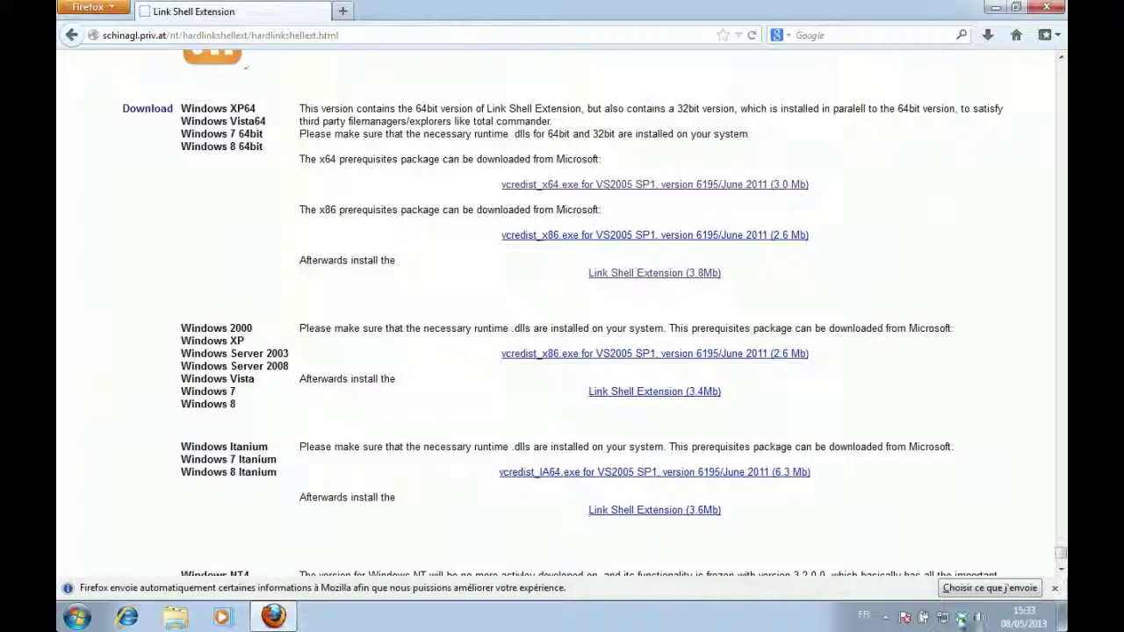
Step: Open the local Dropbox folder, check its full path, and go into its MyCloud subfolder
click(963, 619)
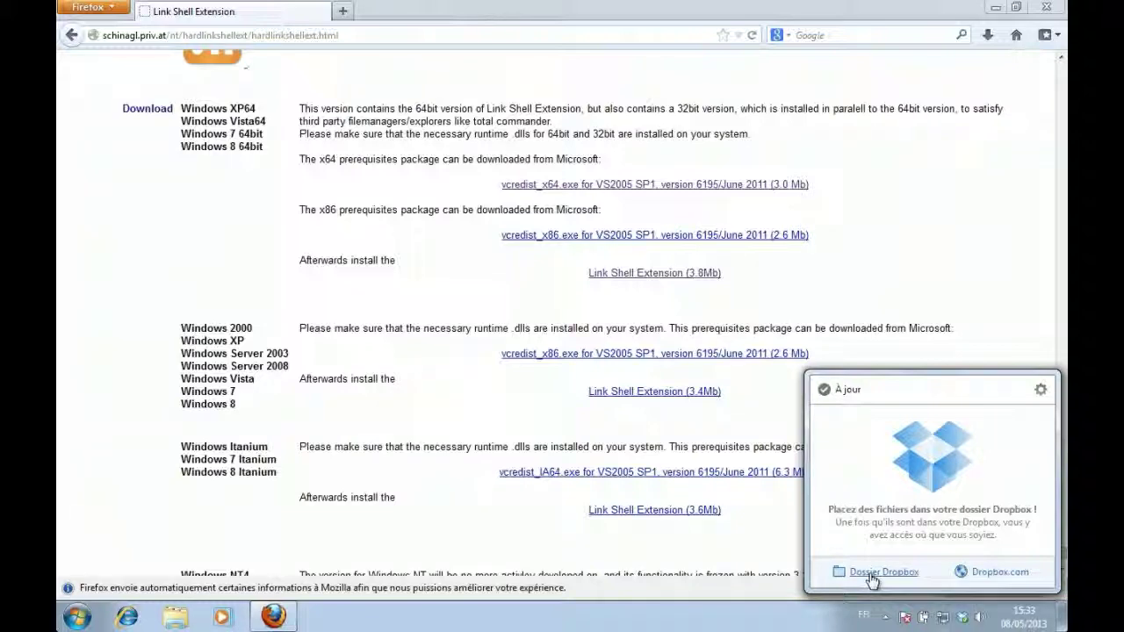
click(872, 576)
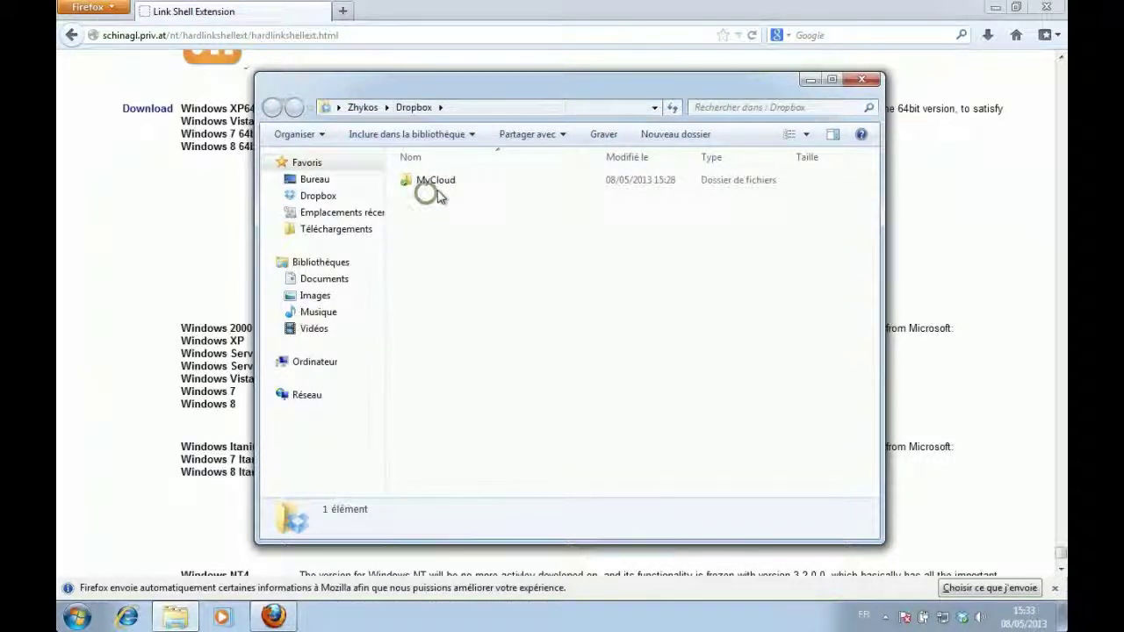
click(533, 109)
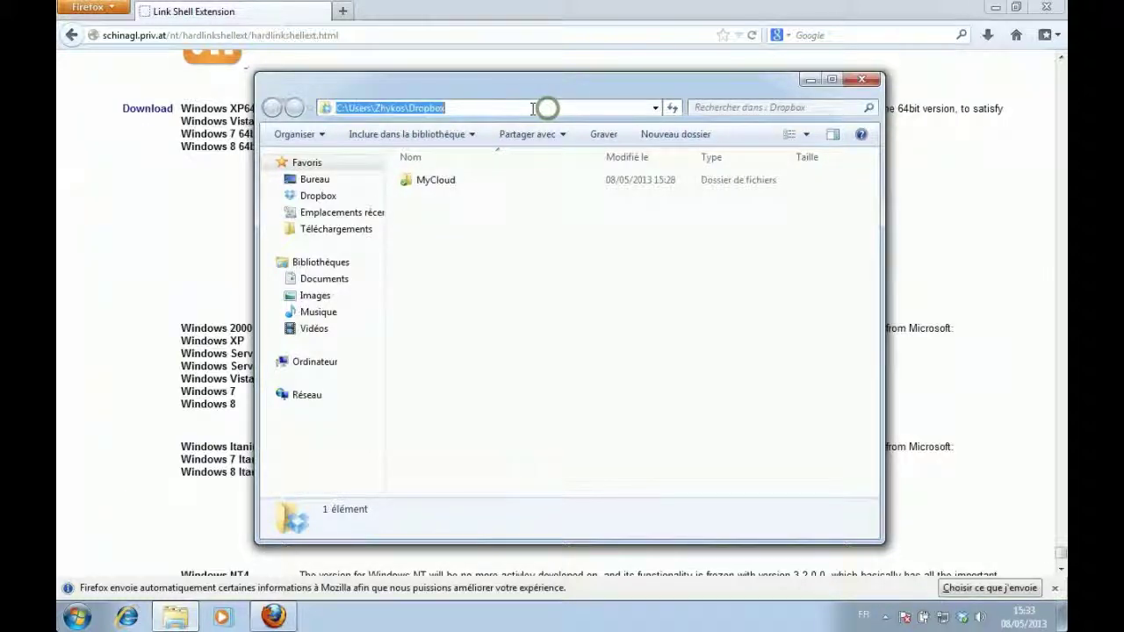
click(464, 204)
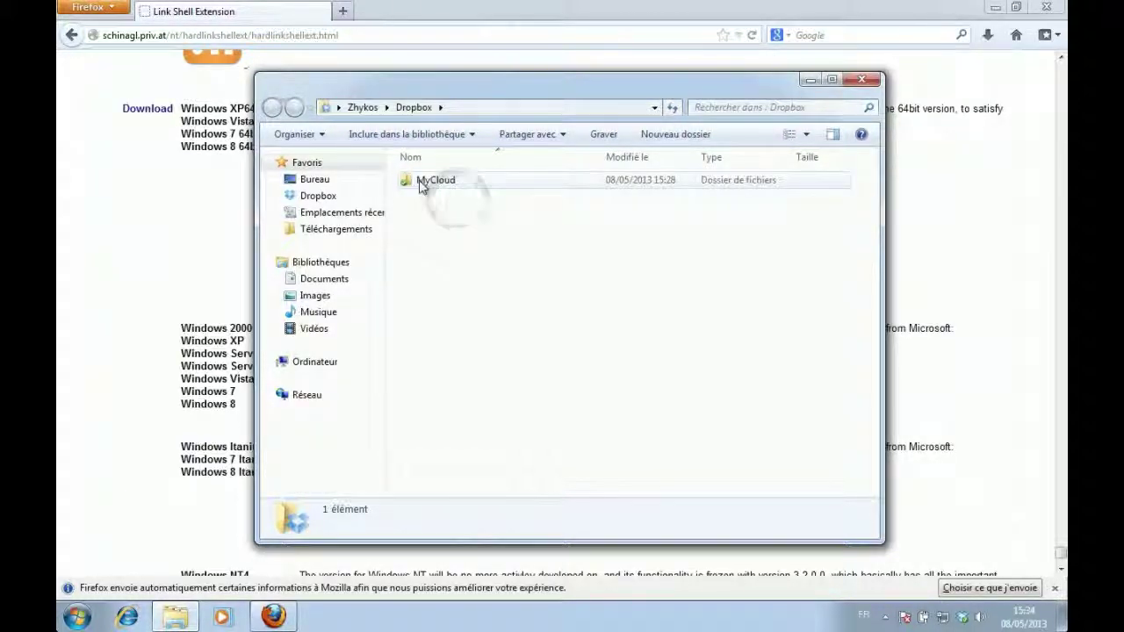
double_click(439, 183)
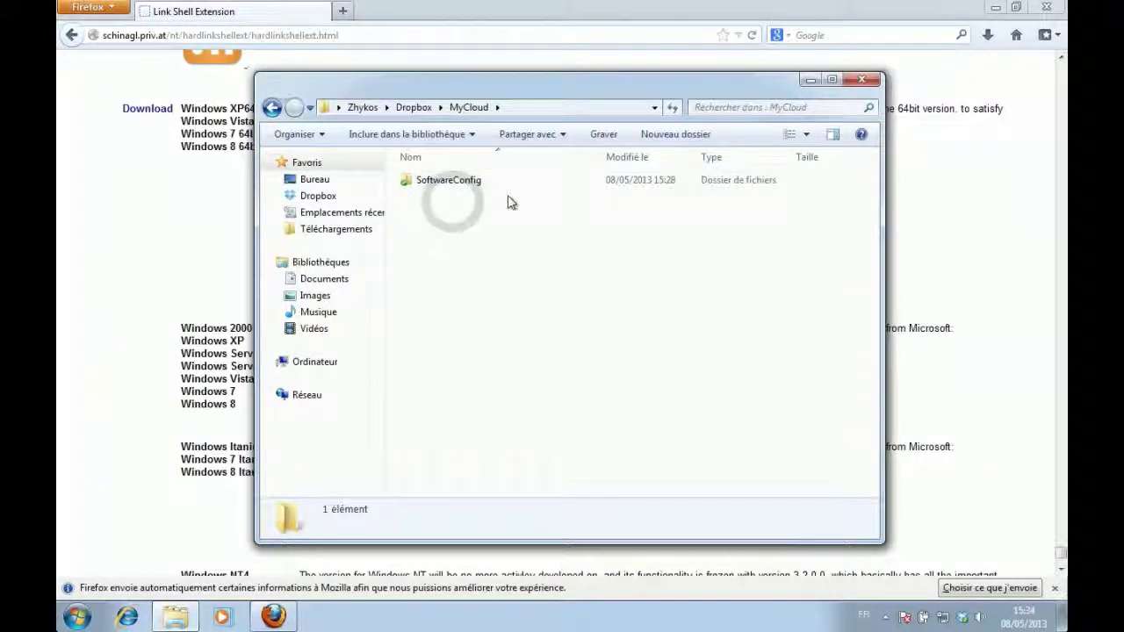
click(445, 189)
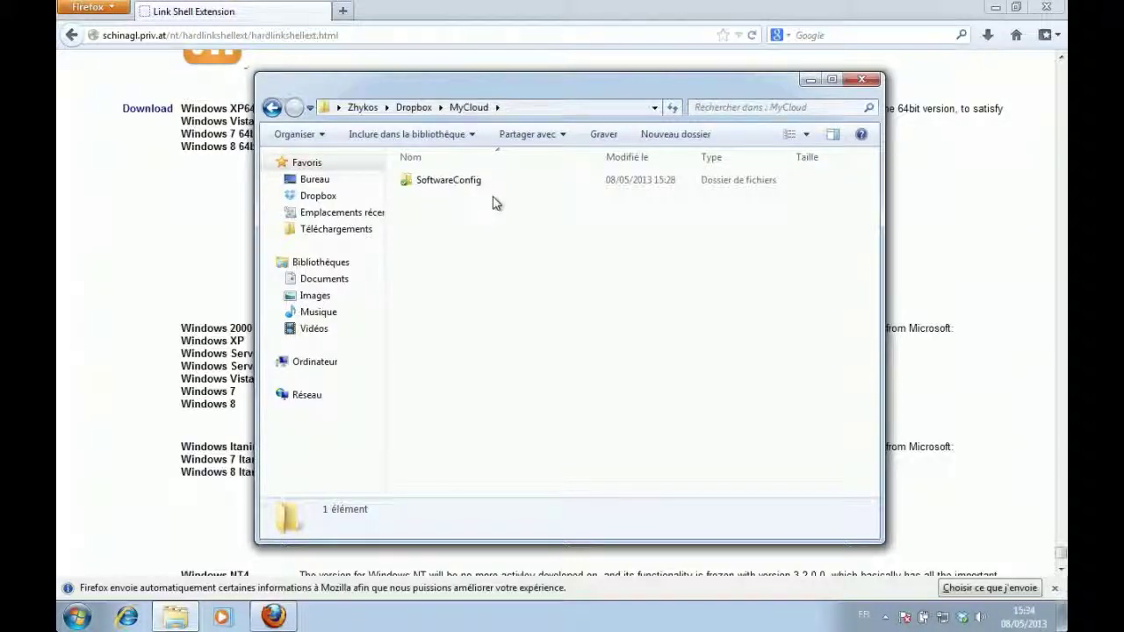
Step: Close Firefox and open the SoftwareConfig folder inside MyCloud
click(1041, 7)
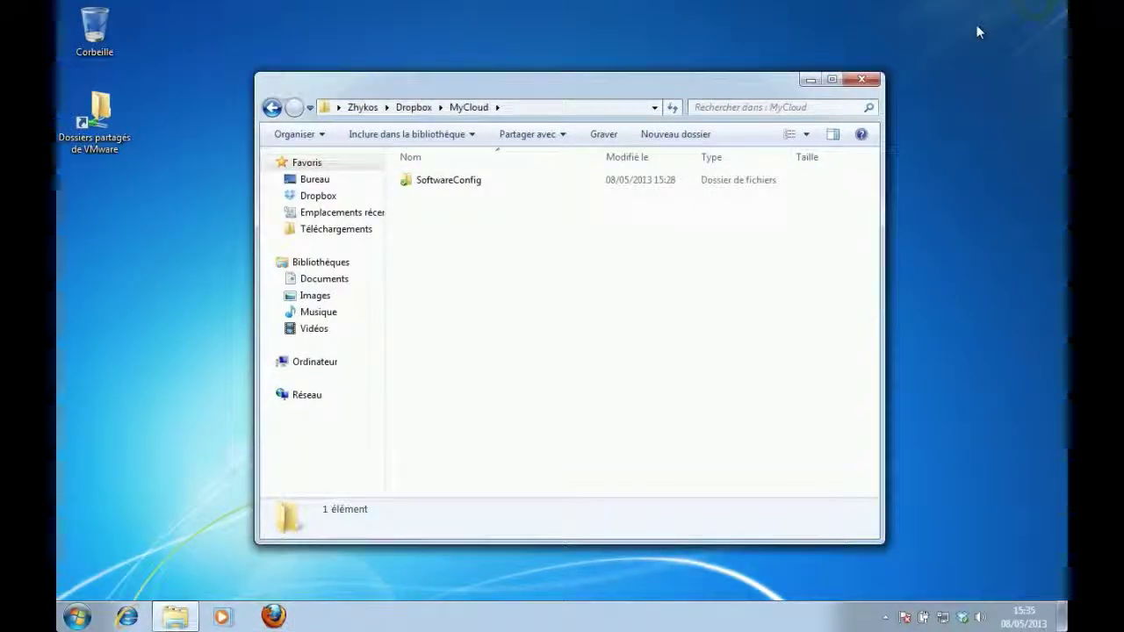
drag(497, 96, 383, 65)
click(313, 144)
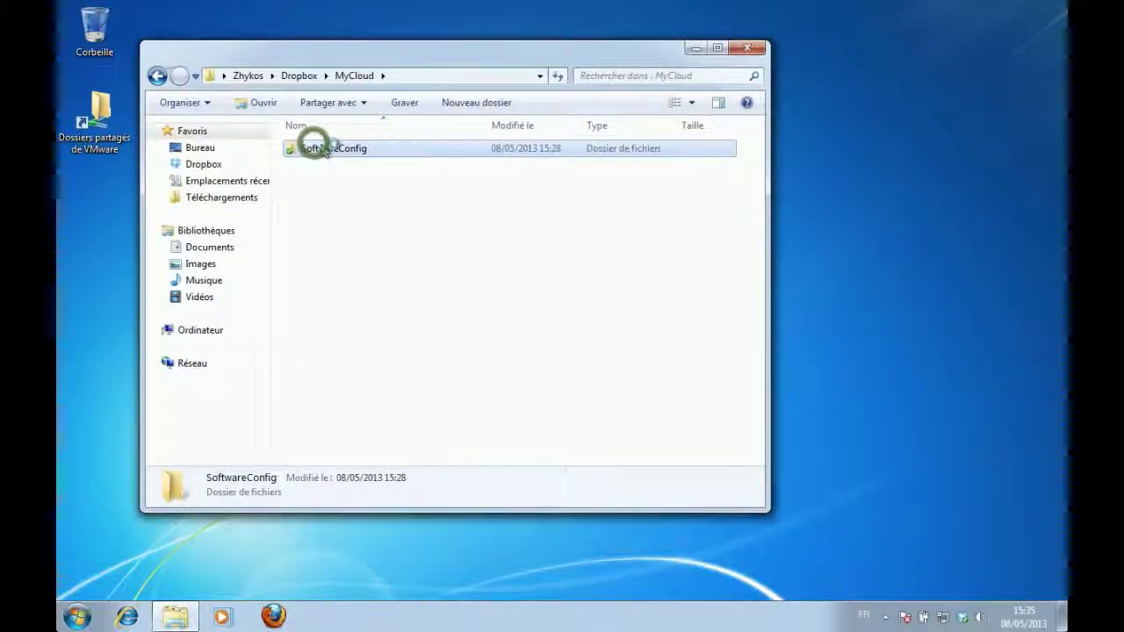
Step: Switch to FileZilla, connect to the saved Test site, and close the program
click(78, 617)
click(136, 339)
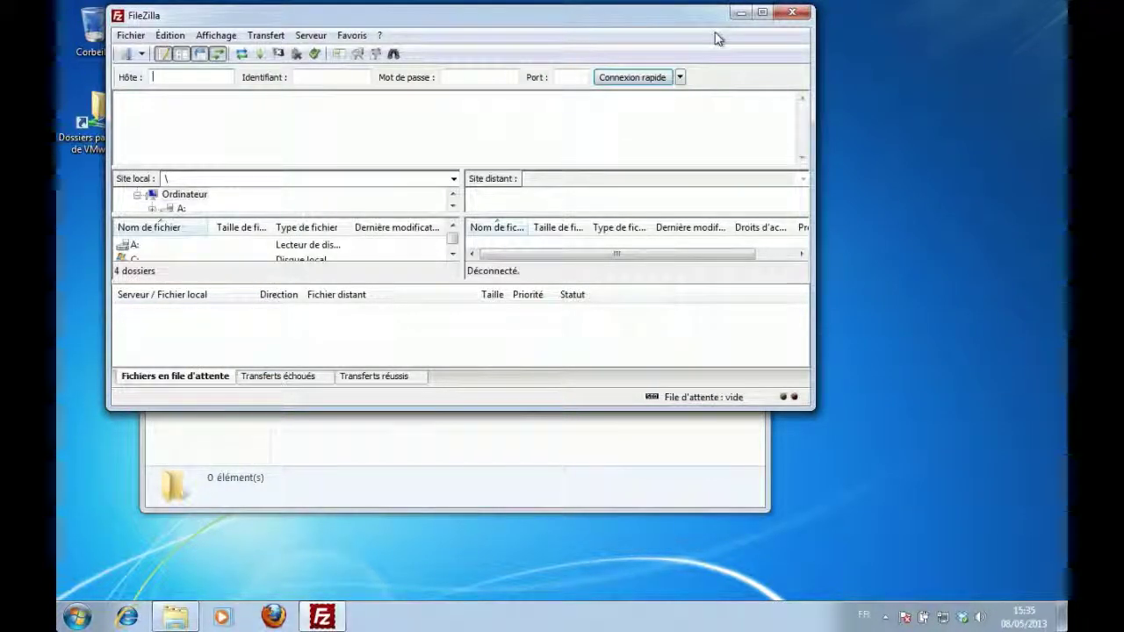
double_click(645, 20)
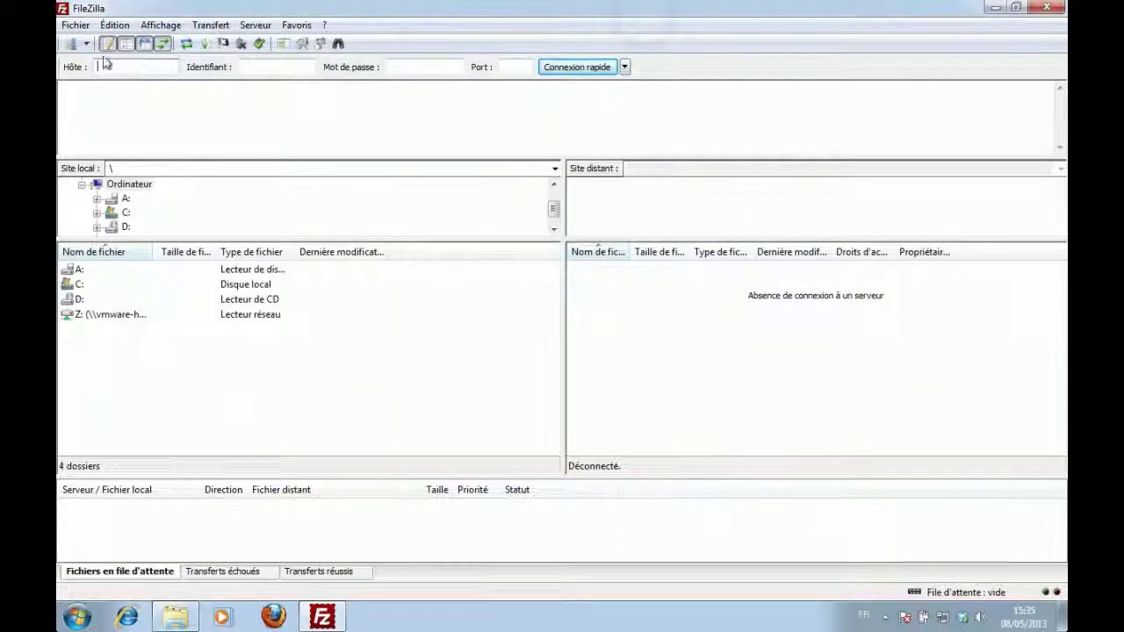
click(69, 45)
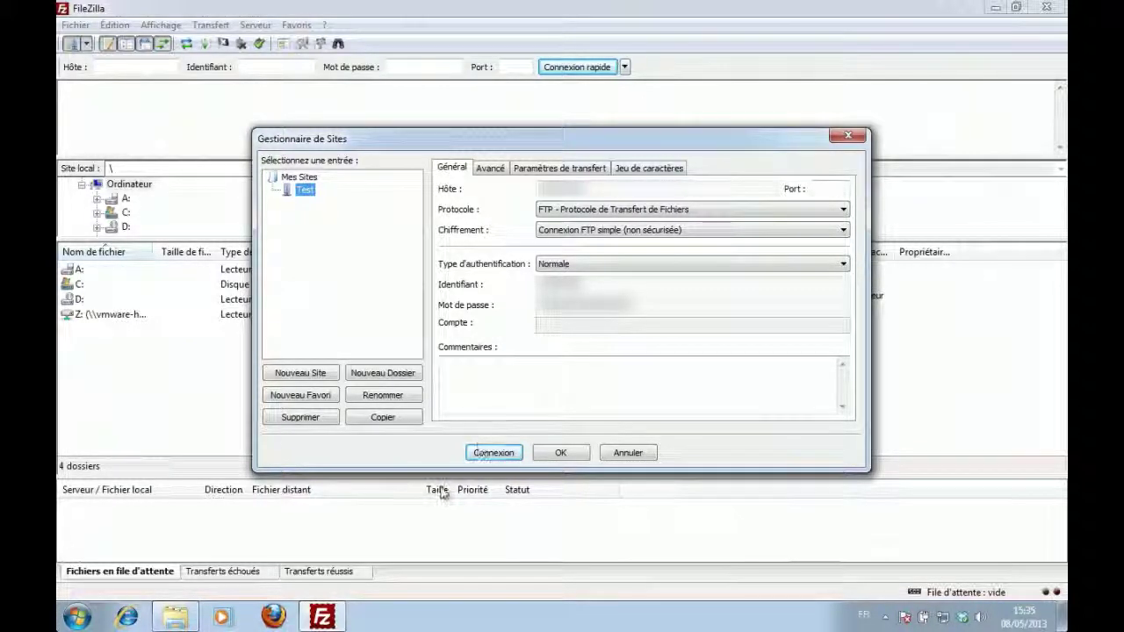
click(492, 453)
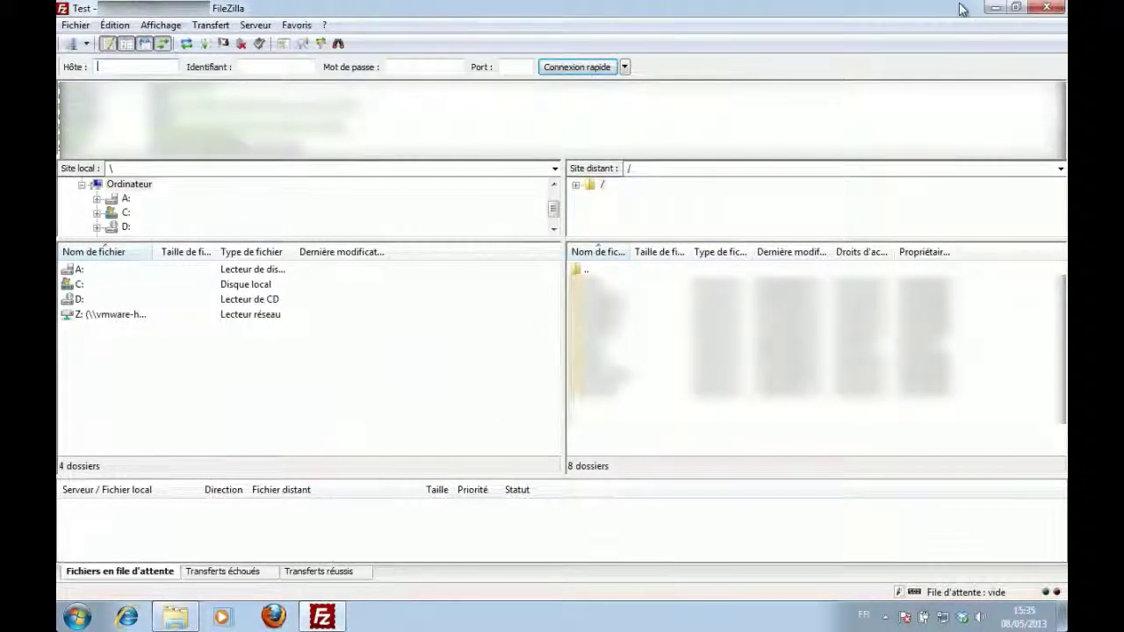
click(1044, 9)
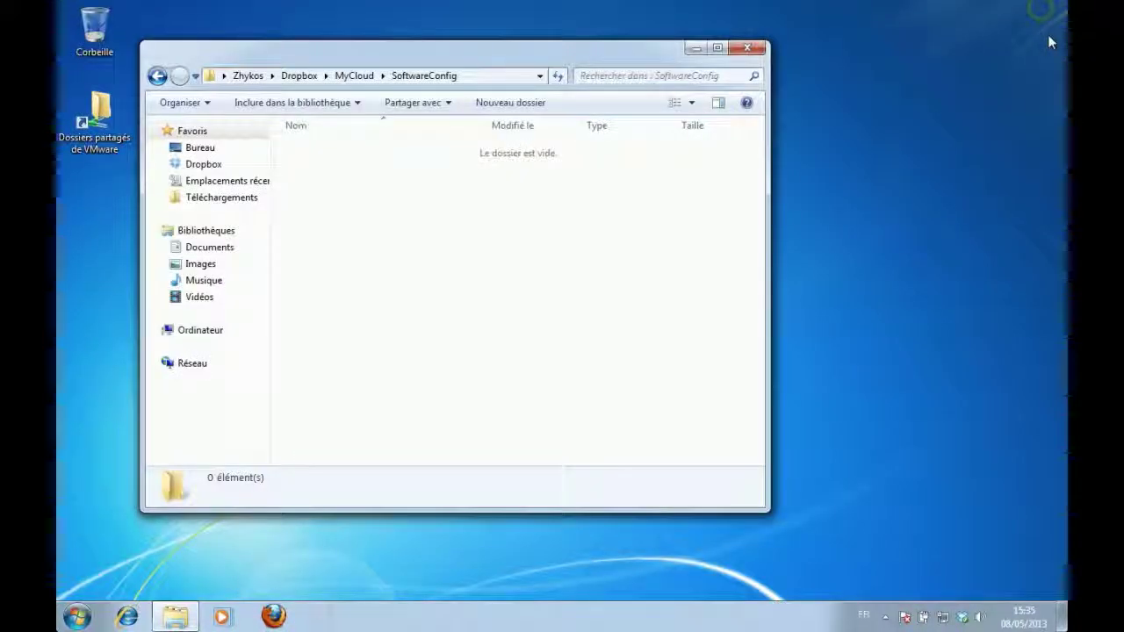
Step: Open a second Windows Explorer window and maximize it
mouse_move(179, 609)
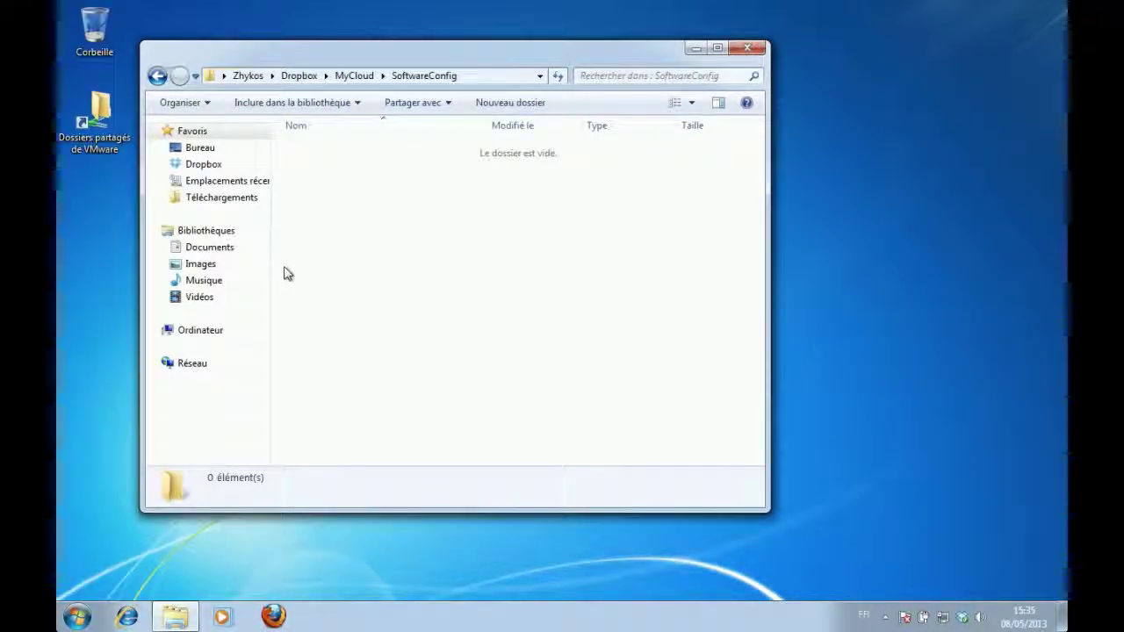
right_click(176, 616)
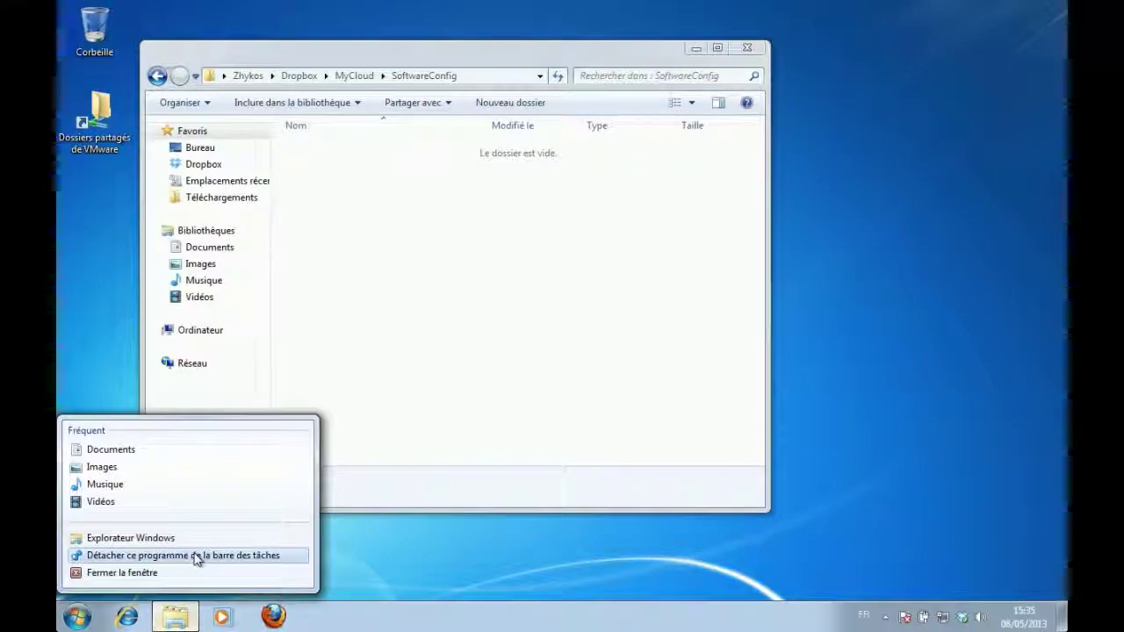
click(148, 539)
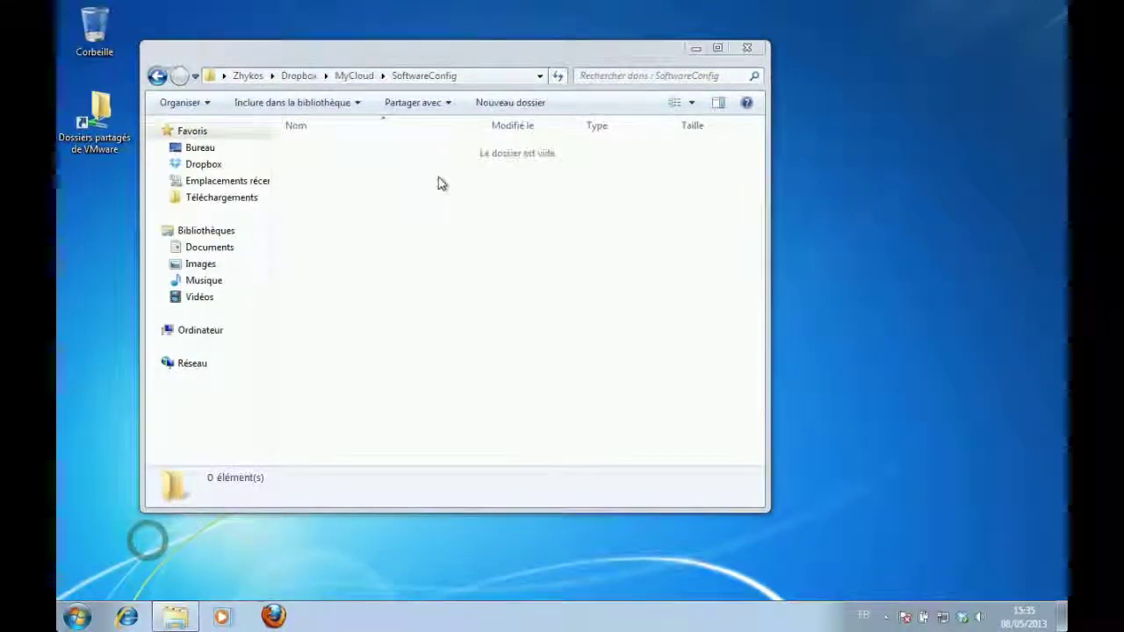
drag(483, 81, 518, 87)
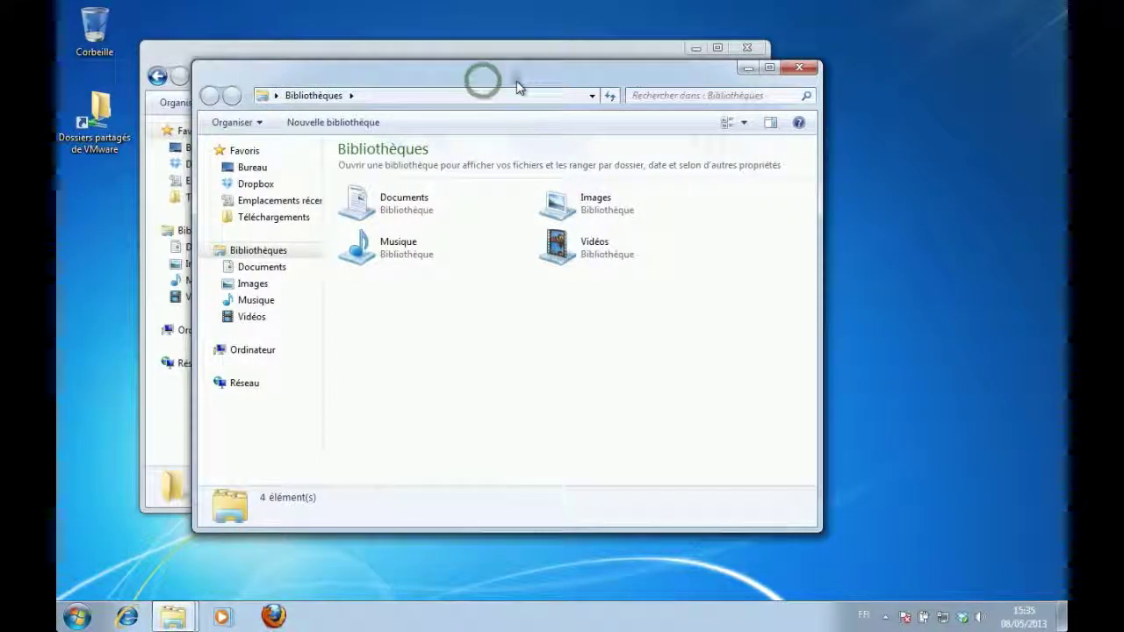
double_click(517, 85)
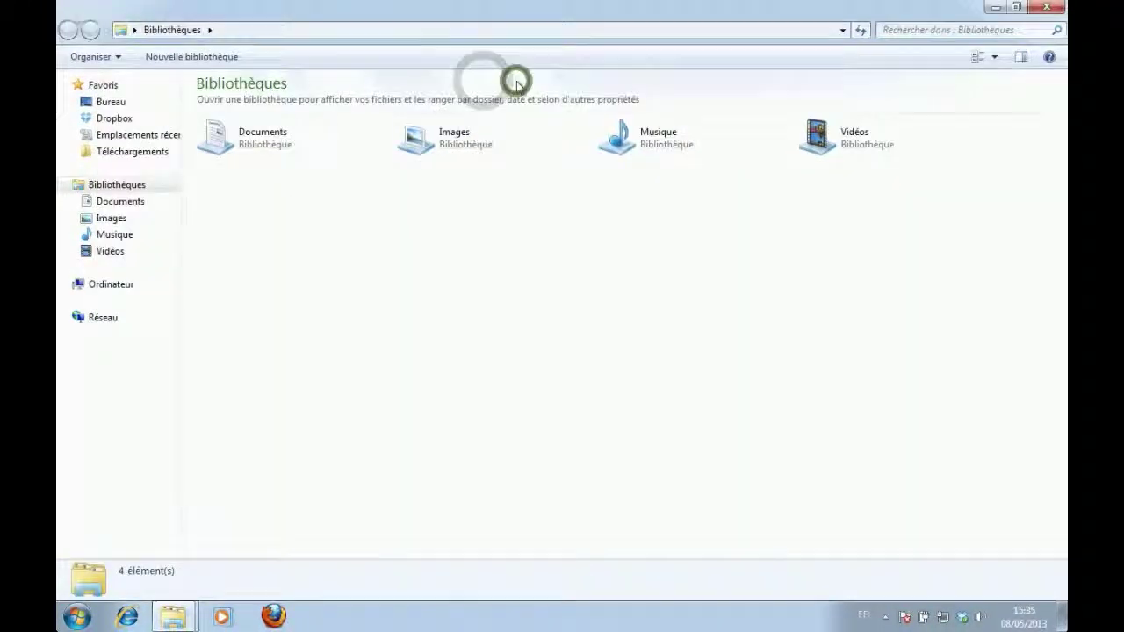
Step: Browse from Ordinateur to Disque local (C:), Utilisateurs, and the user's profile folder
click(111, 286)
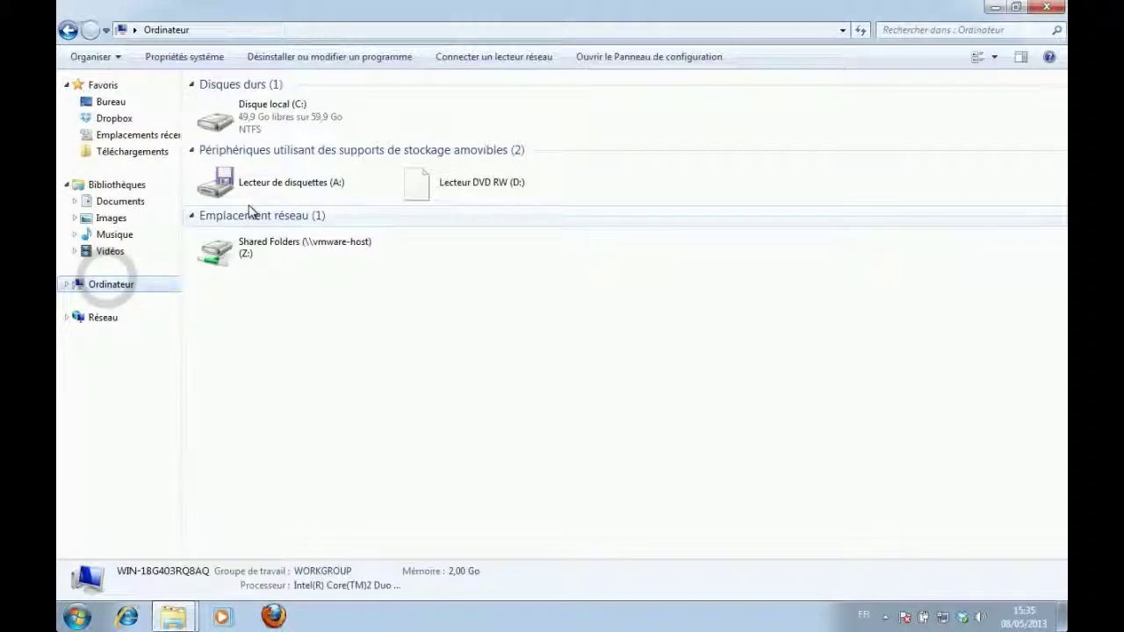
double_click(253, 112)
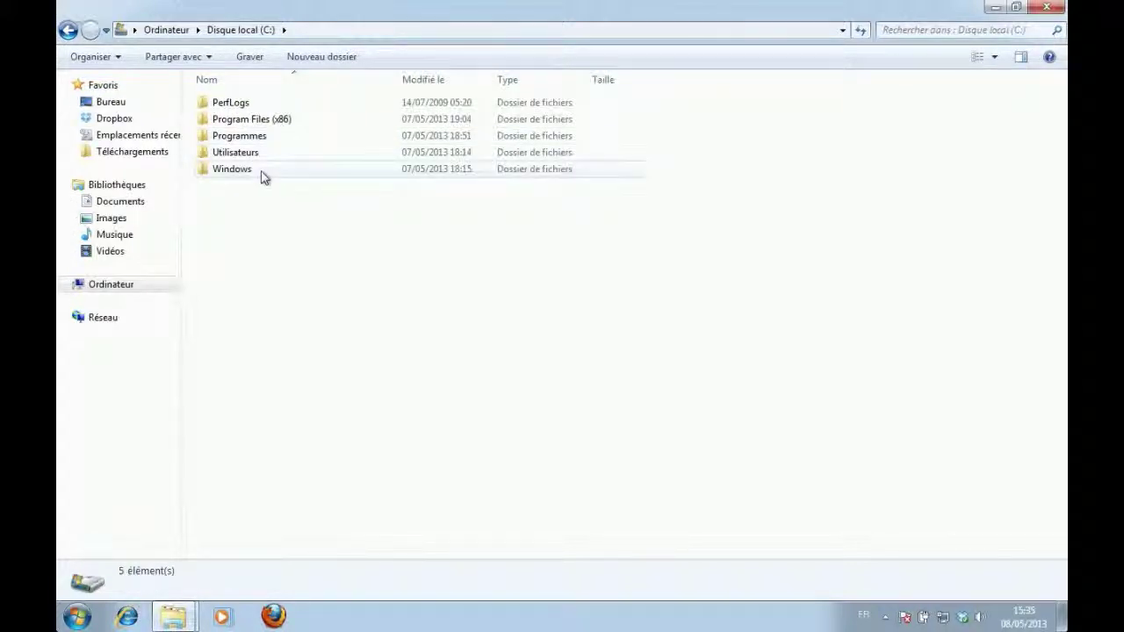
double_click(225, 157)
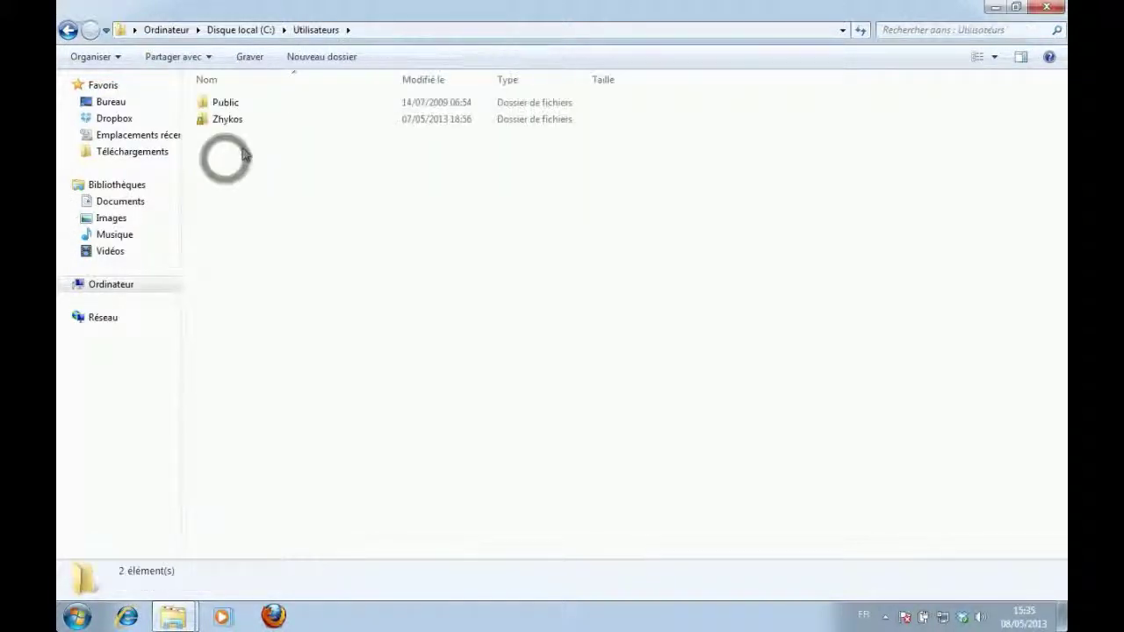
click(232, 124)
double_click(232, 124)
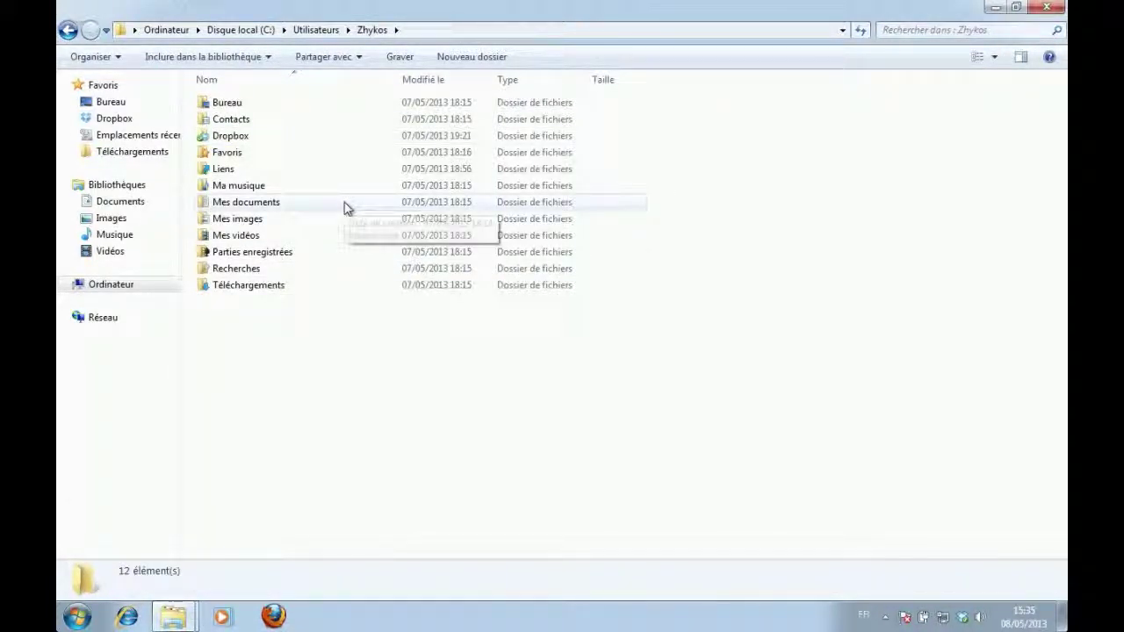
Step: Set the folder options to show hidden files, folders and drives
key(alt)
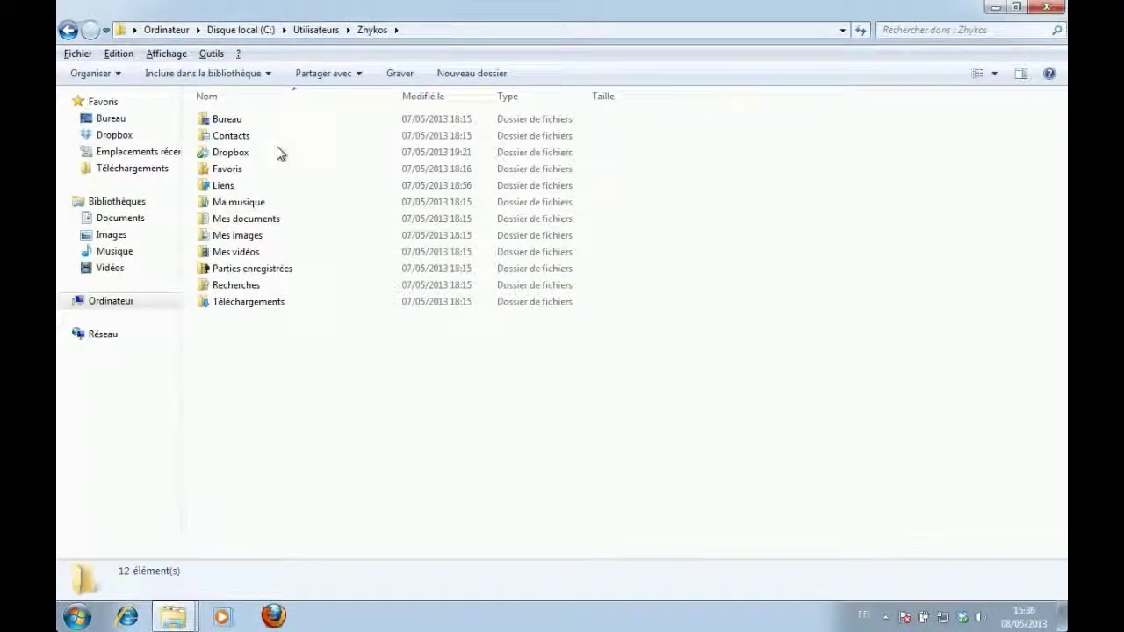
key(alt)
key(alt)
click(212, 53)
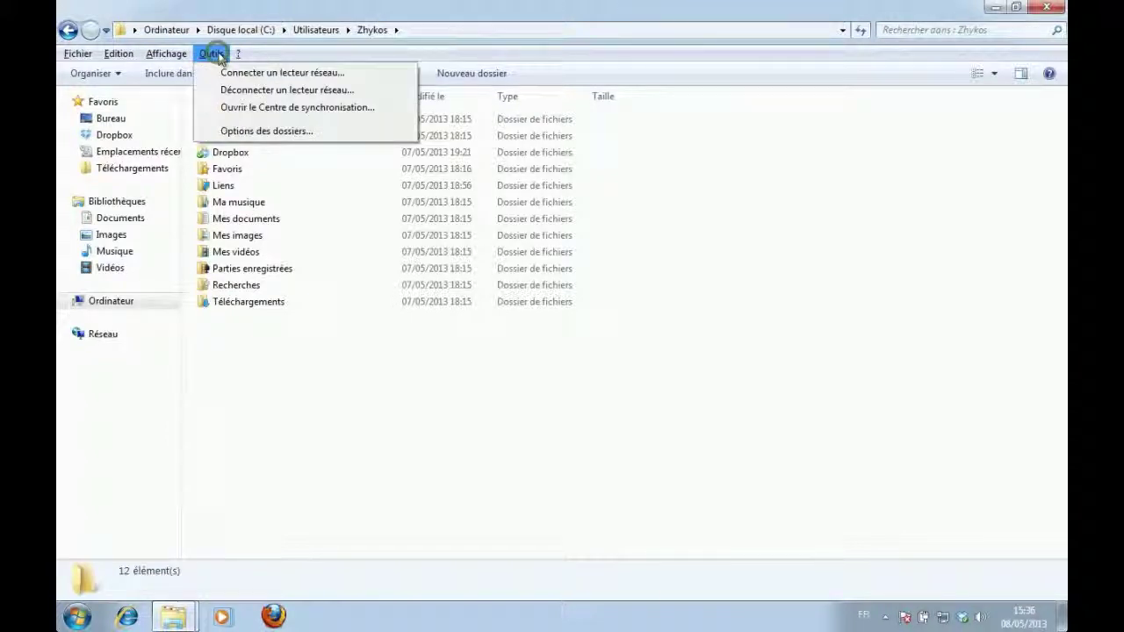
click(276, 131)
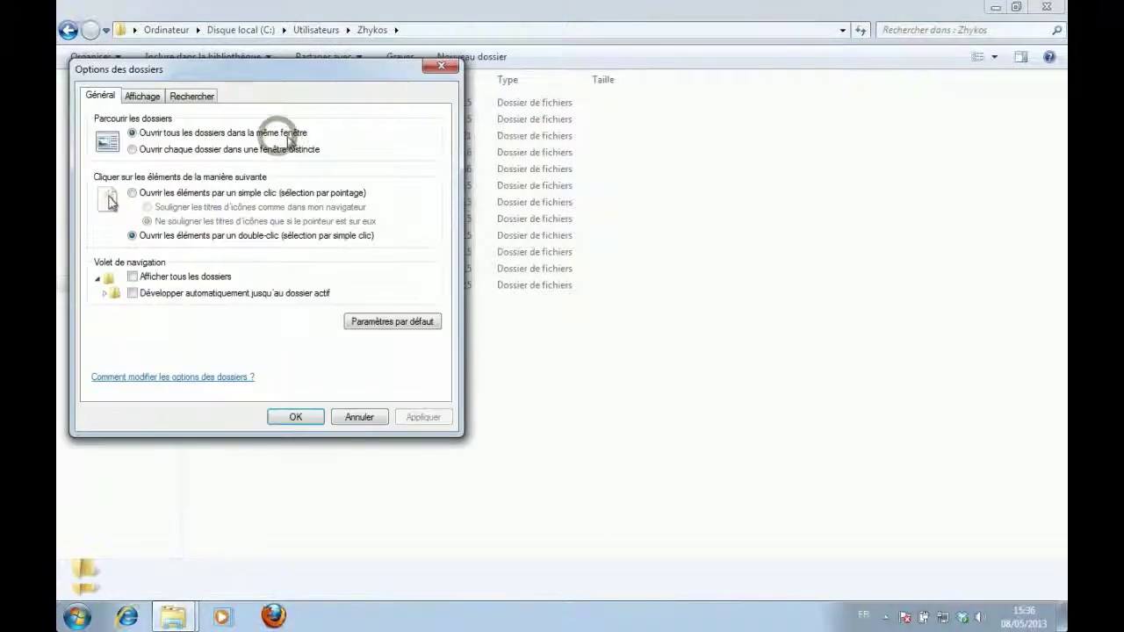
click(145, 100)
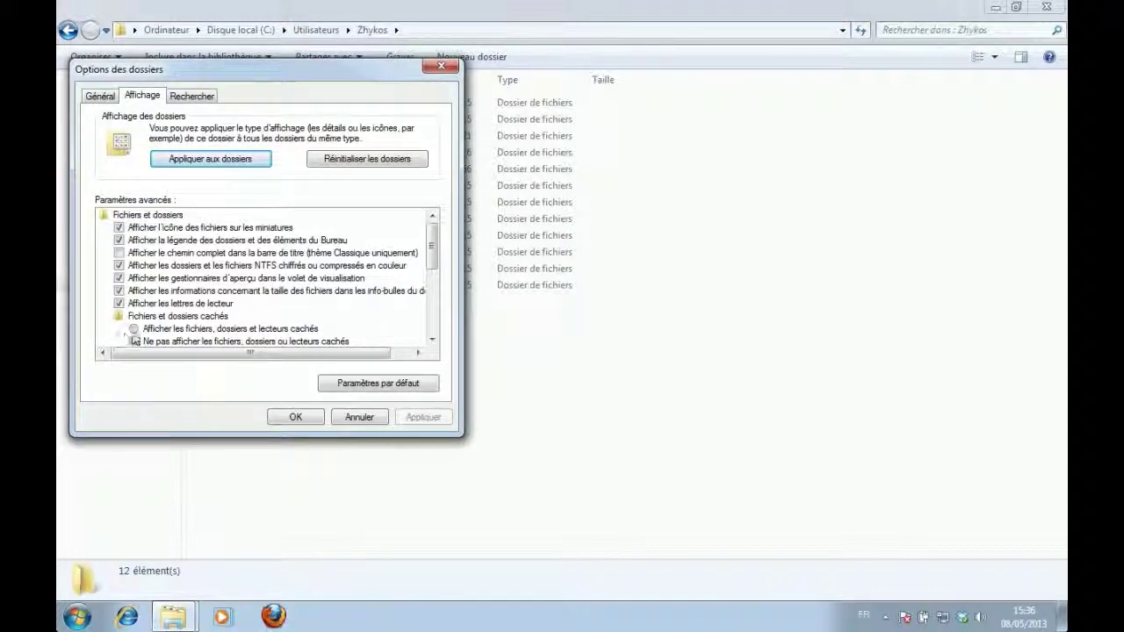
click(132, 329)
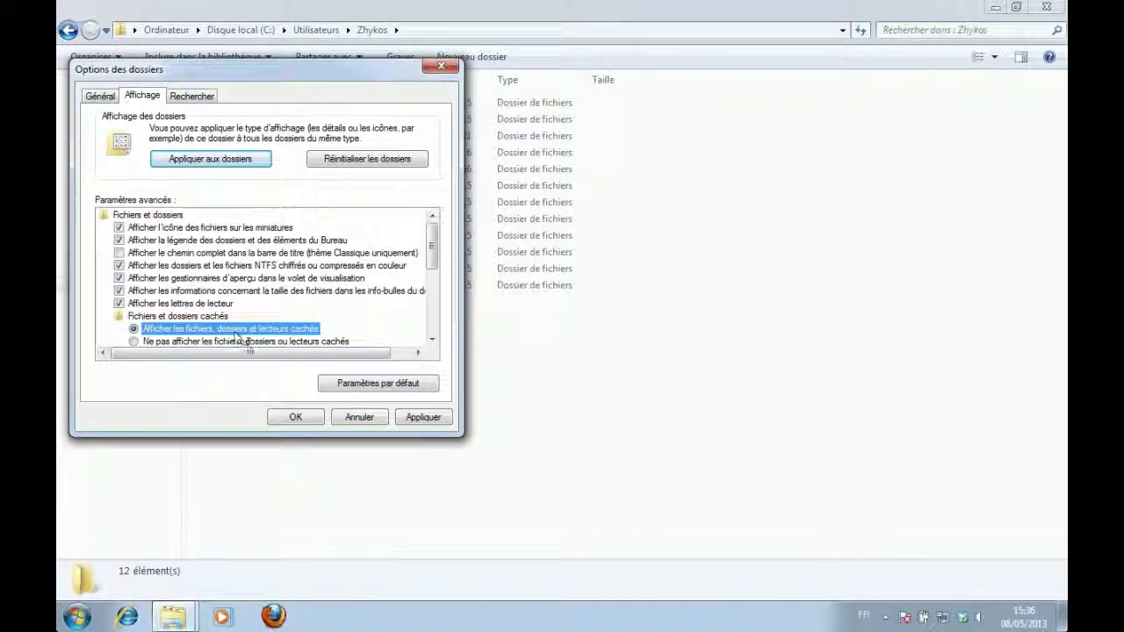
click(313, 418)
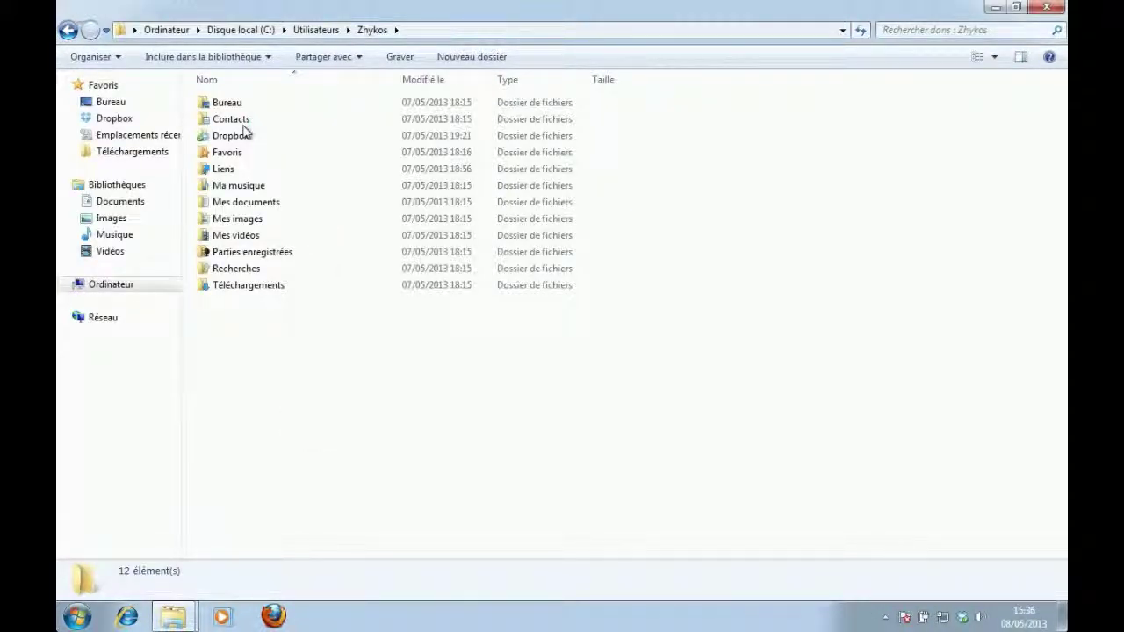
Step: Open the FileZilla configuration folder under AppData\Roaming in the user's profile
double_click(224, 103)
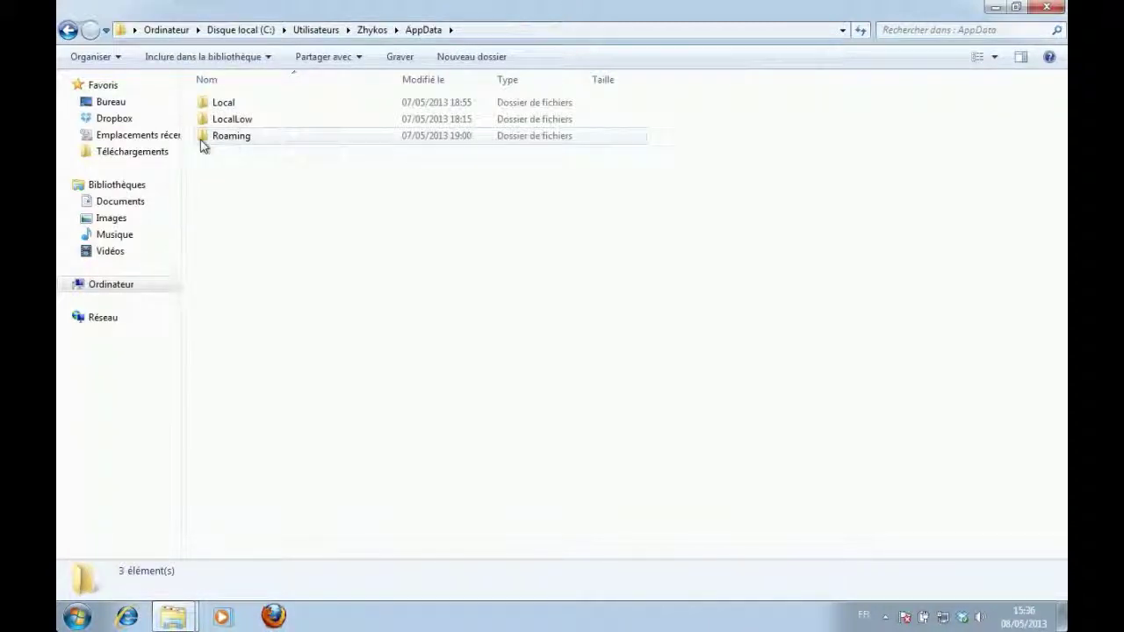
double_click(203, 141)
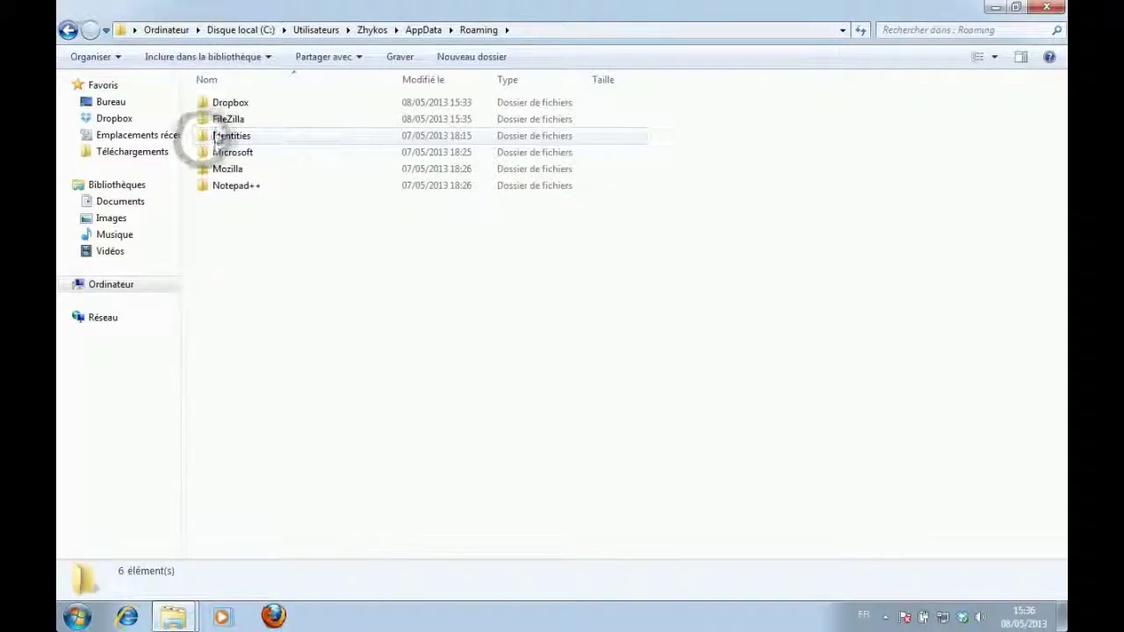
double_click(203, 126)
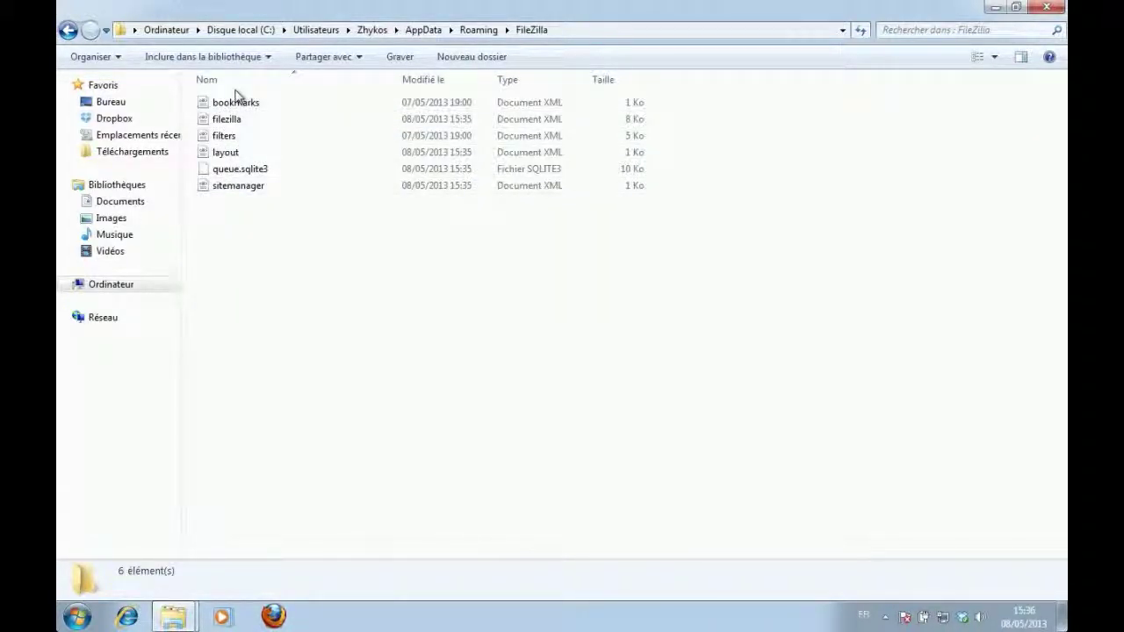
Step: Open sitemanager.xml in Notepad++, examine the saved server's user, password and name entries, and close the editor
right_click(231, 190)
click(293, 237)
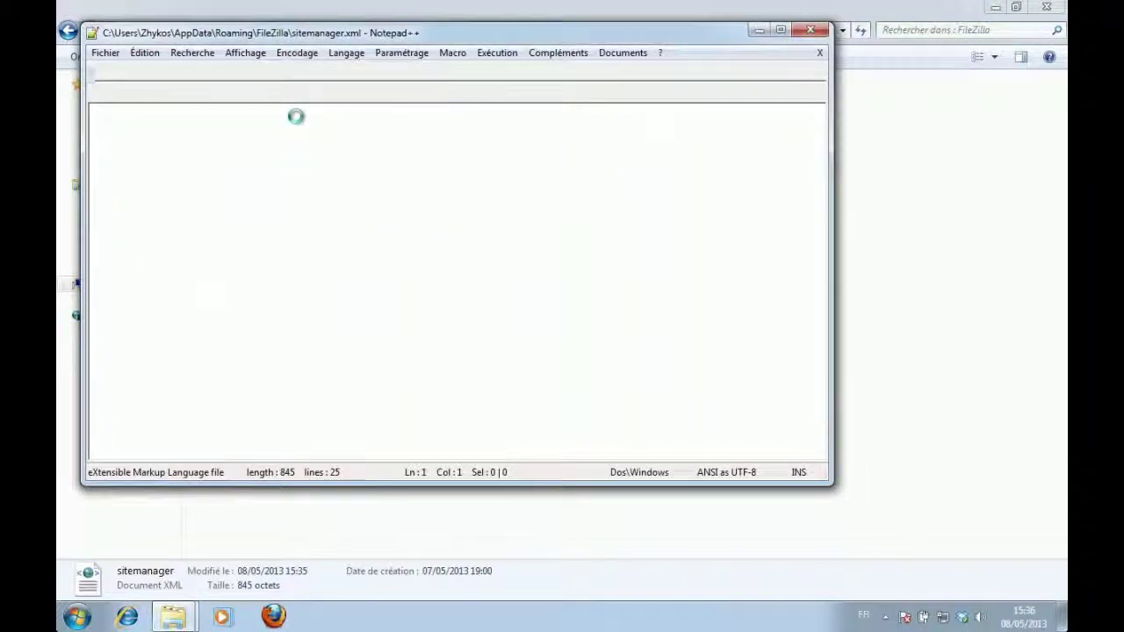
double_click(517, 30)
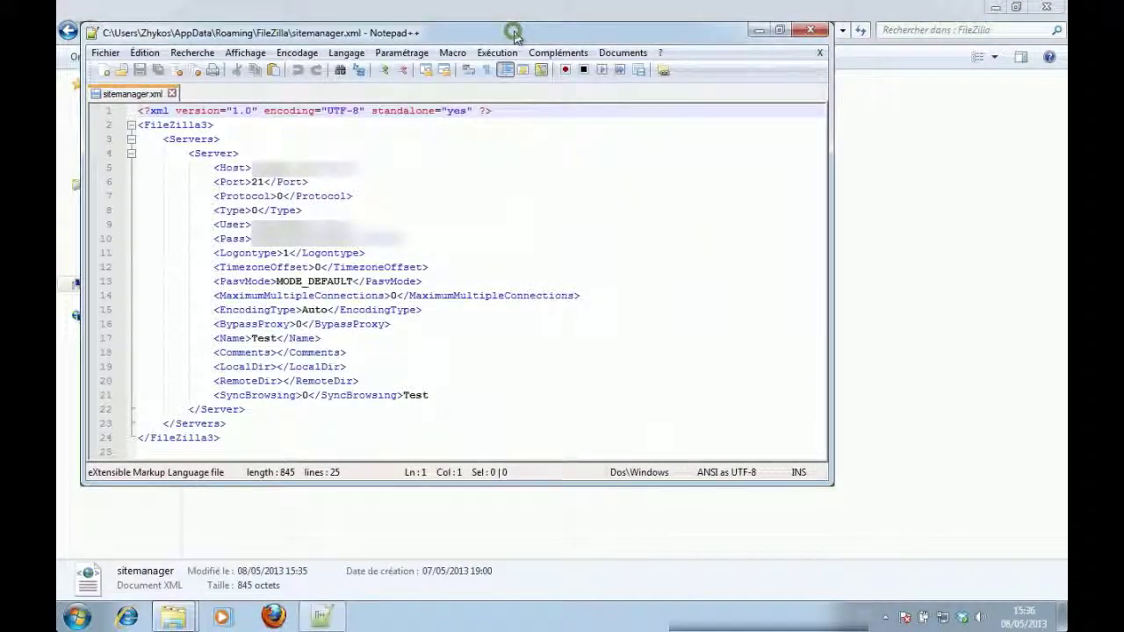
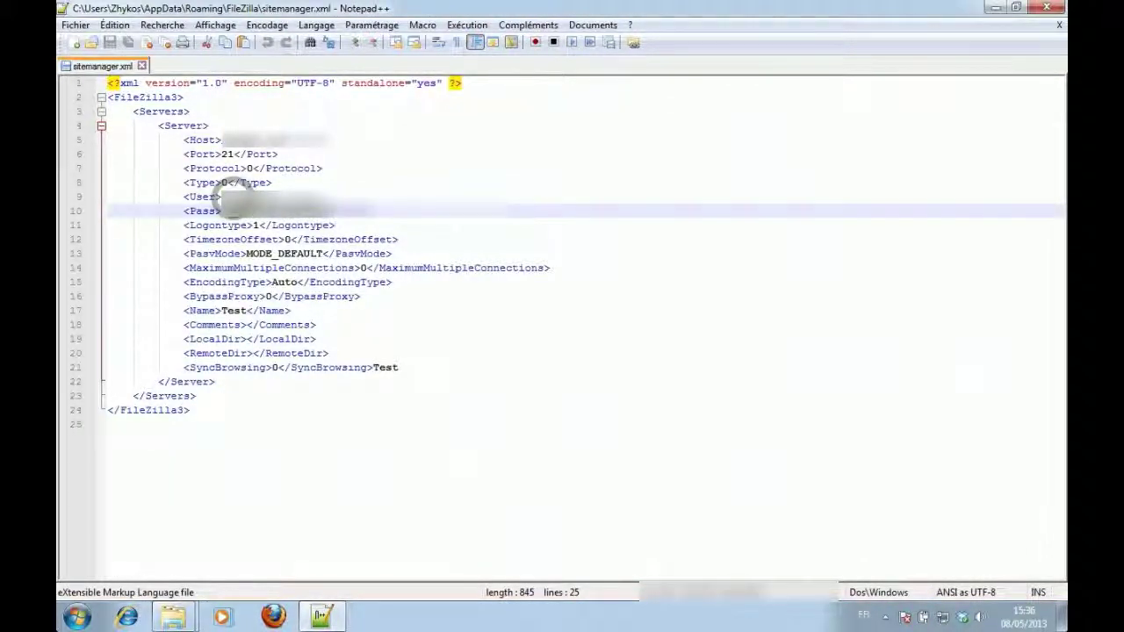
click(351, 200)
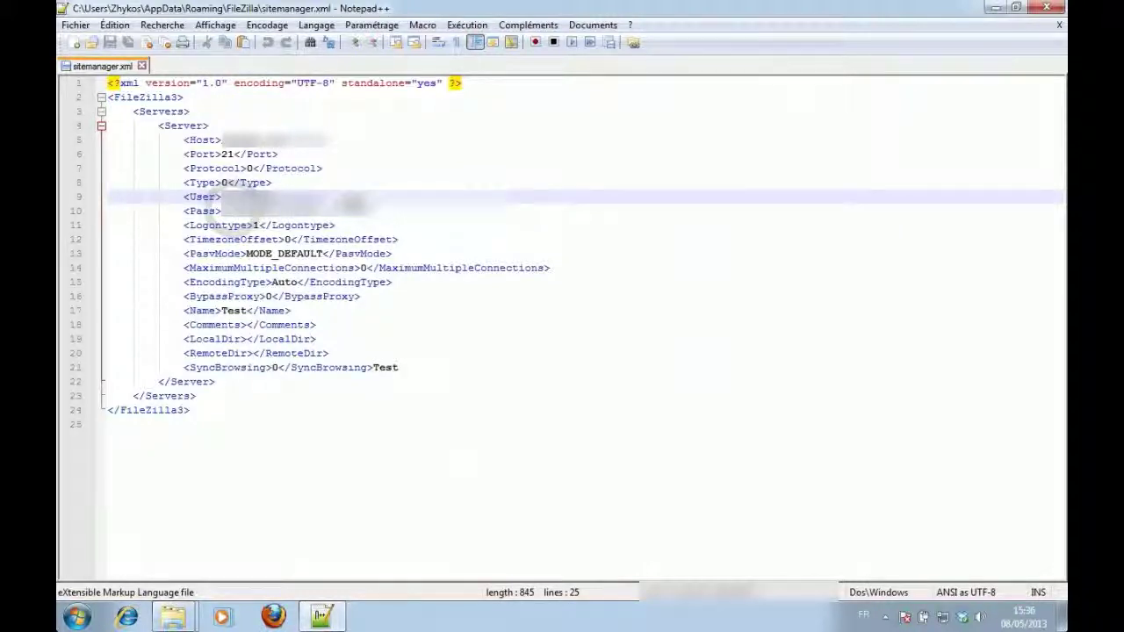
click(246, 311)
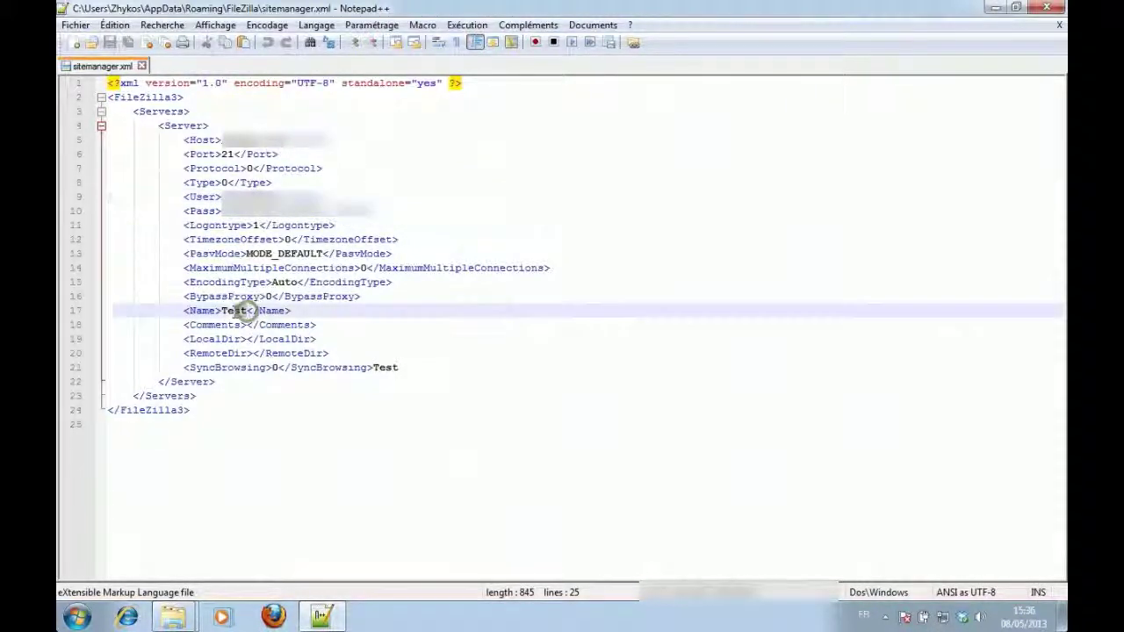
double_click(234, 311)
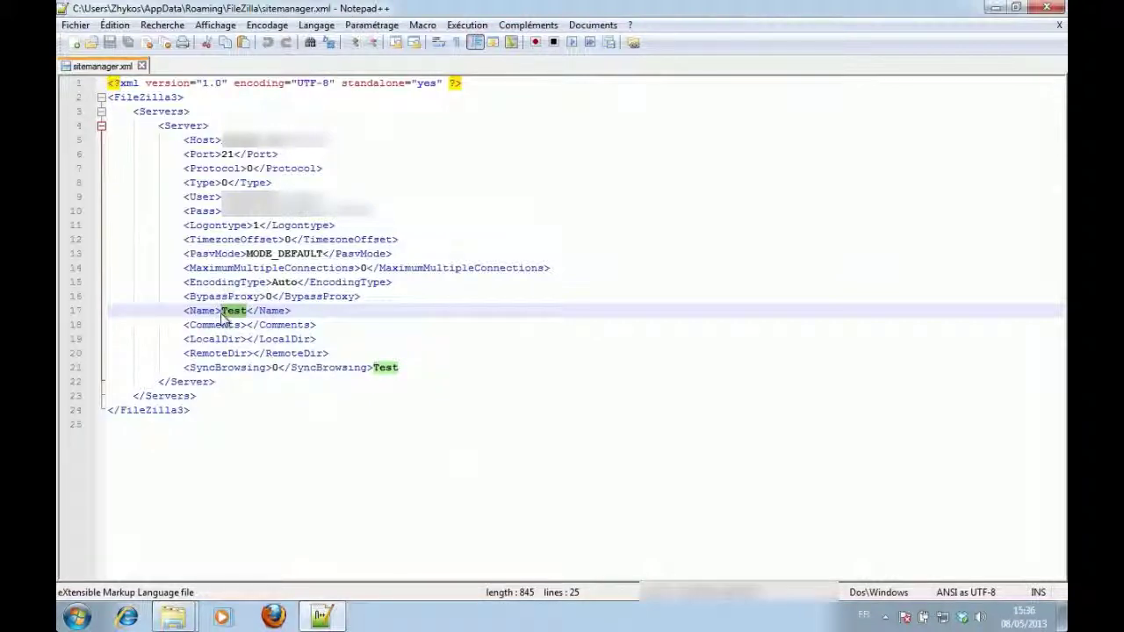
click(1054, 7)
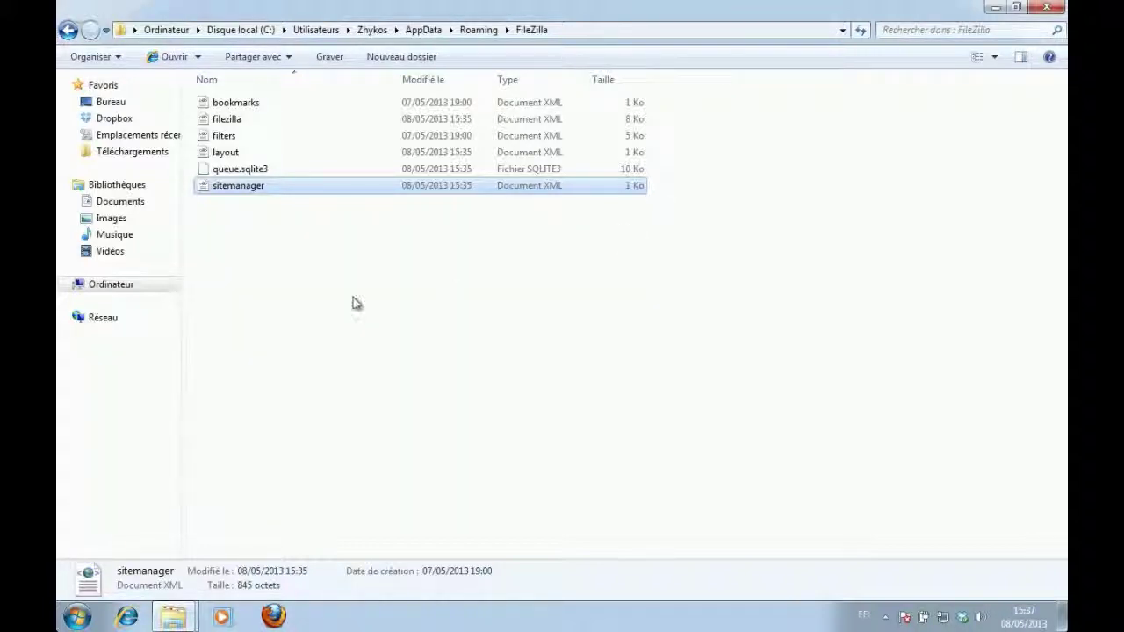
Step: Go up to the Roaming folder and place its restored window beside the SoftwareConfig window
click(338, 244)
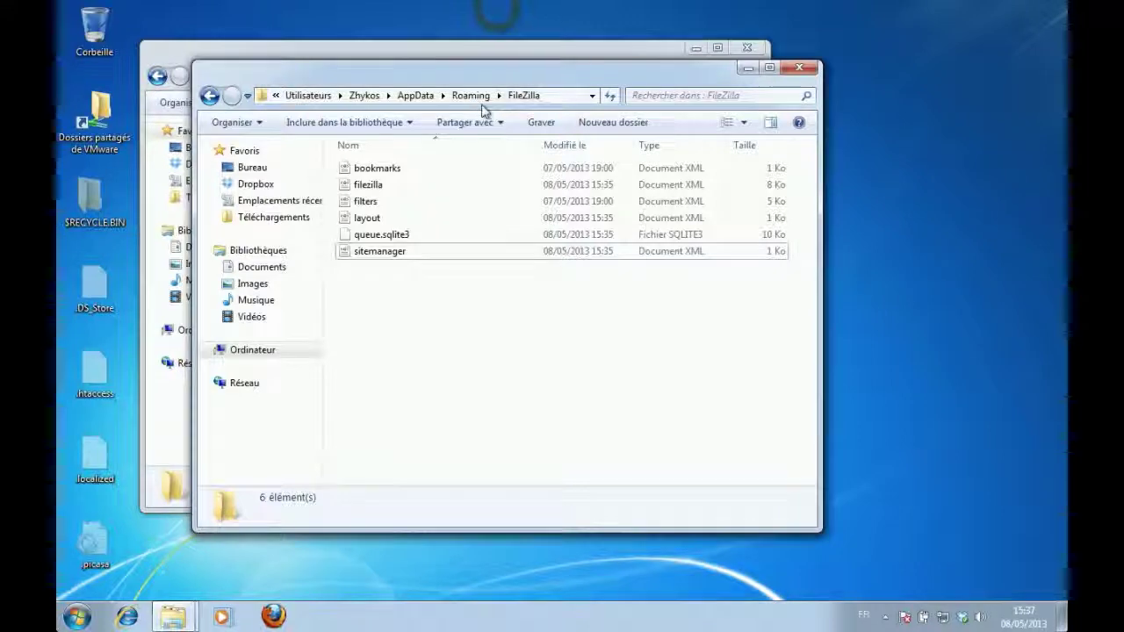
click(473, 97)
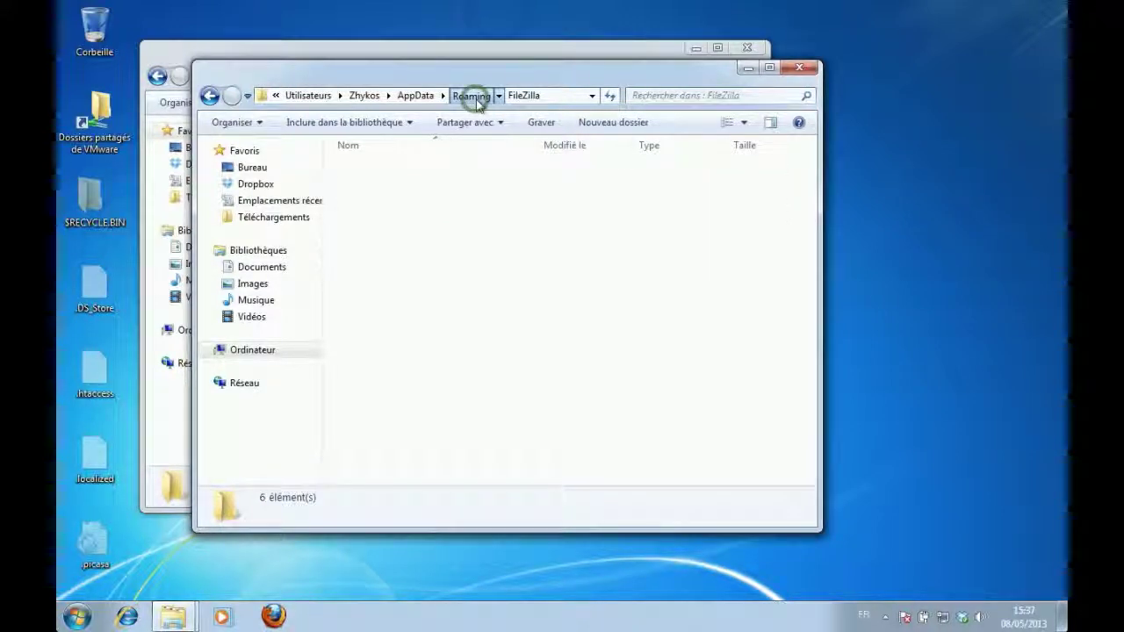
drag(444, 72, 739, 80)
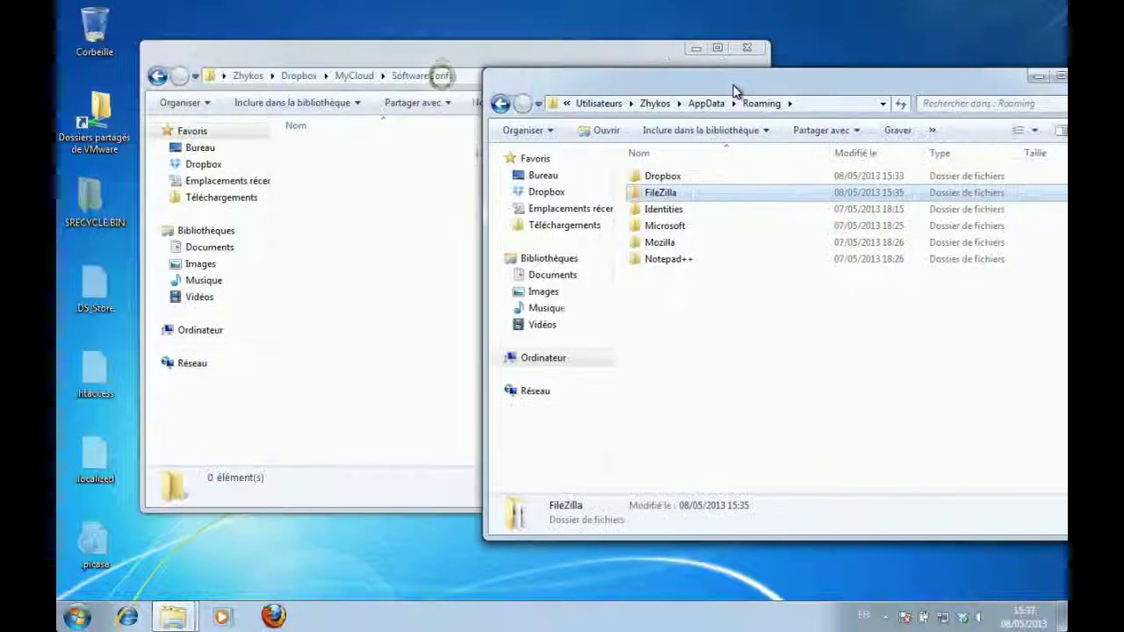
Step: Move the FileZilla folder from Roaming into the Dropbox SoftwareConfig folder by cutting and pasting it
right_click(668, 194)
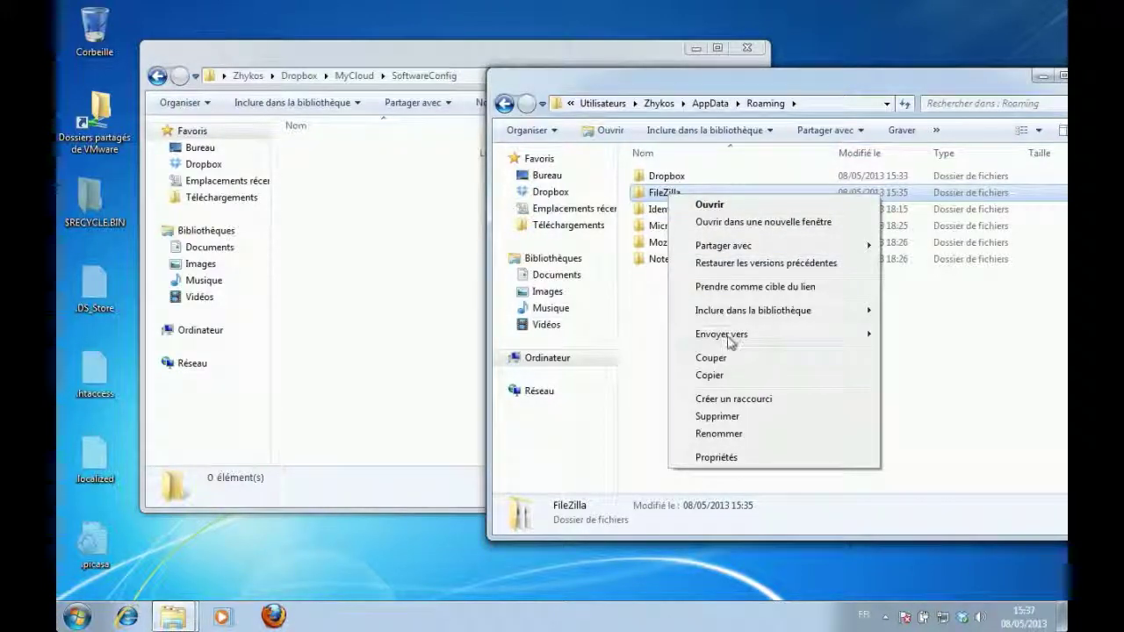
click(715, 358)
click(389, 188)
right_click(391, 187)
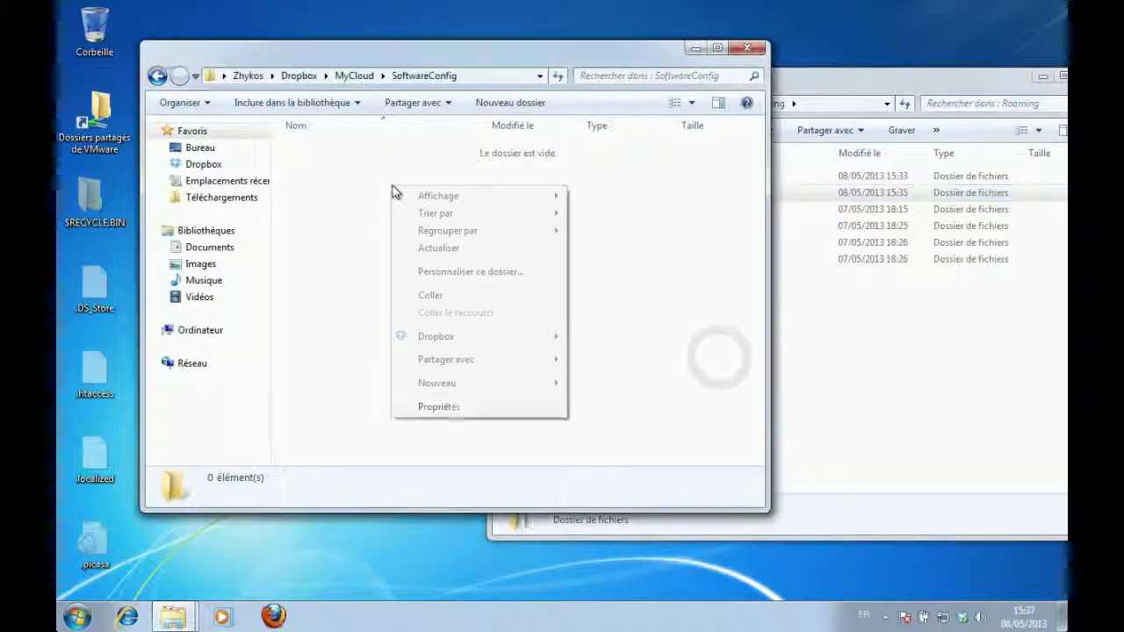
click(449, 295)
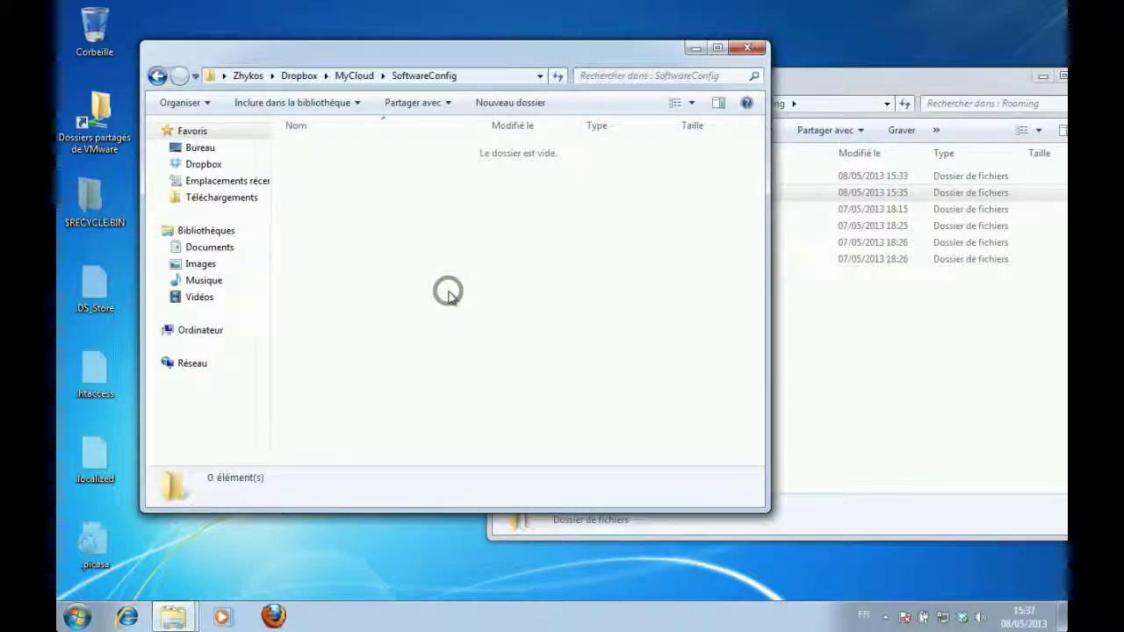
Step: Check the remaining folders in the Roaming window and launch FileZilla
click(843, 92)
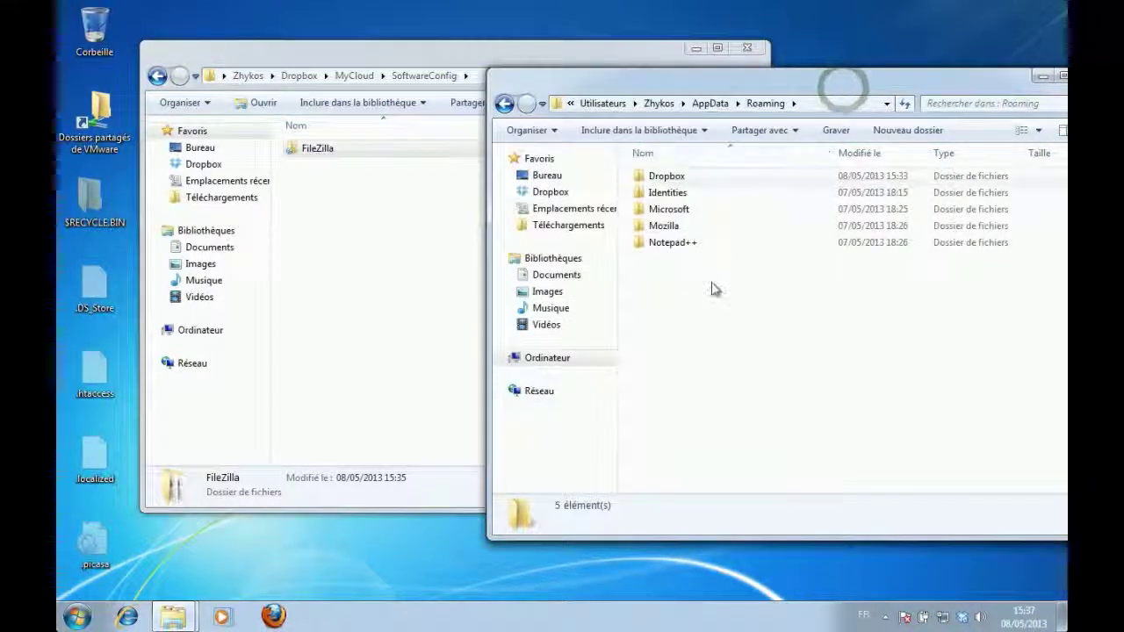
drag(733, 285, 691, 298)
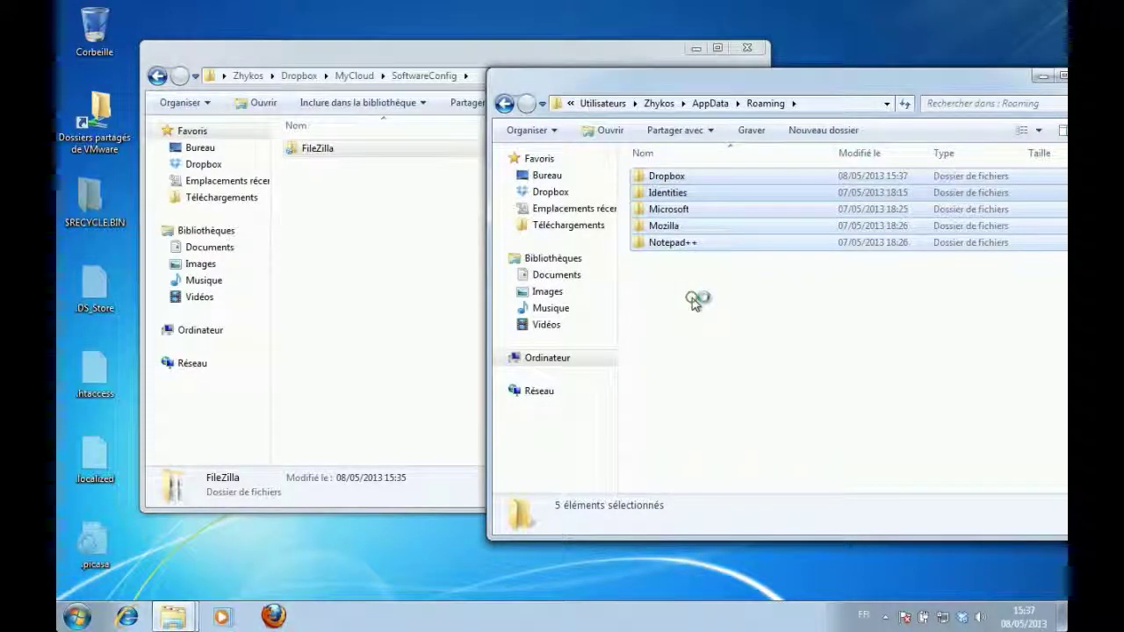
click(627, 325)
click(82, 618)
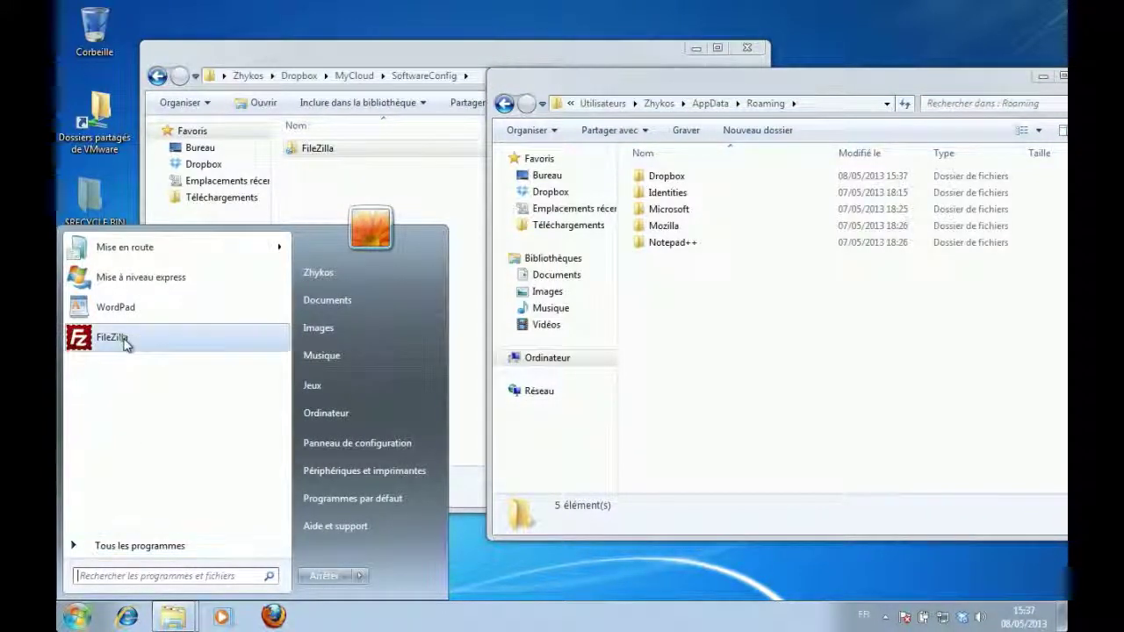
click(123, 340)
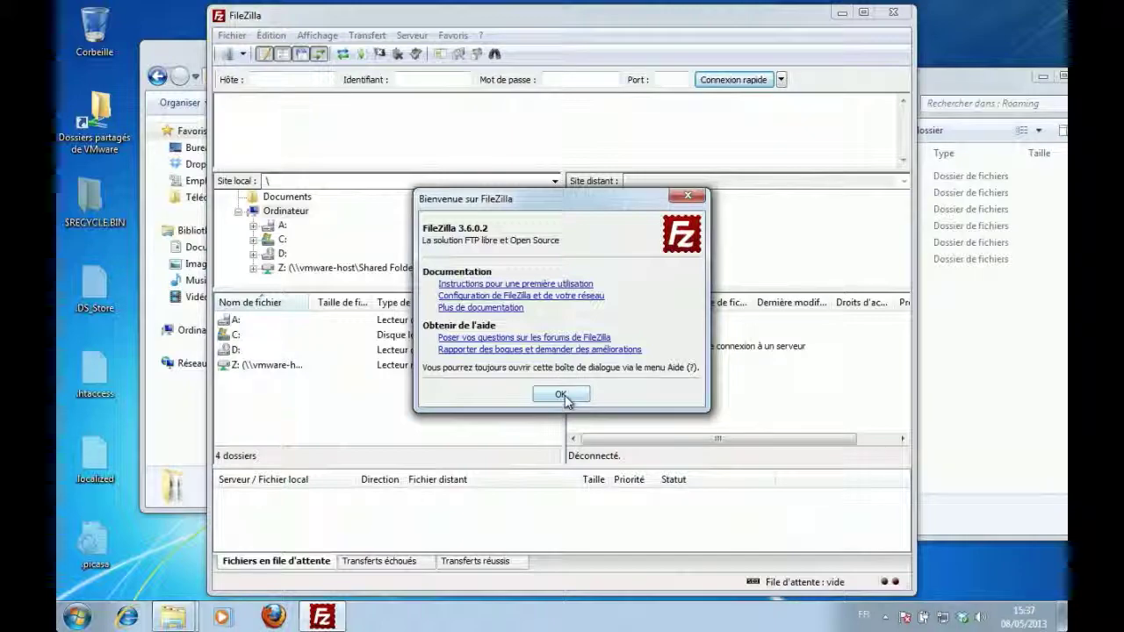
Step: Dismiss the welcome dialog, check FileZilla's list of saved sites, and close the program
click(561, 395)
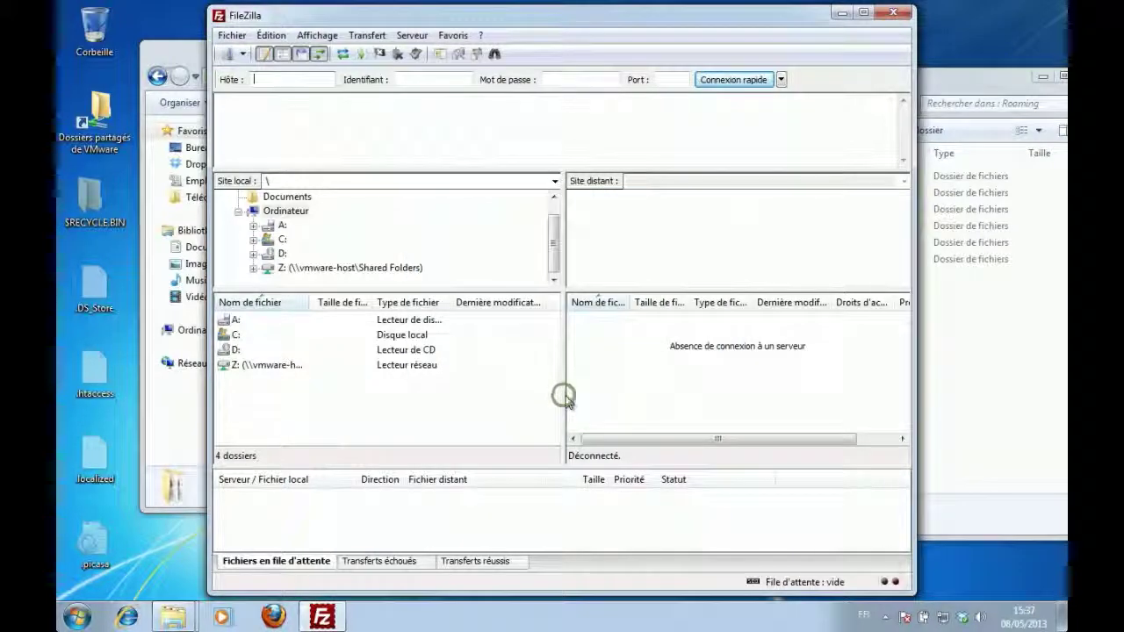
click(243, 56)
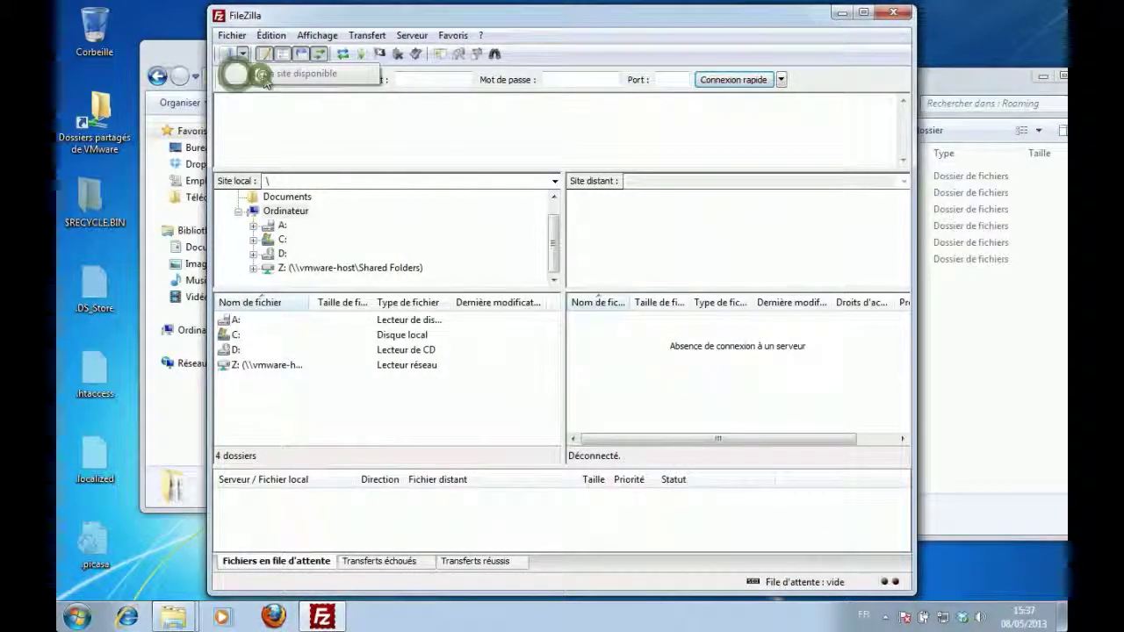
click(893, 13)
click(693, 344)
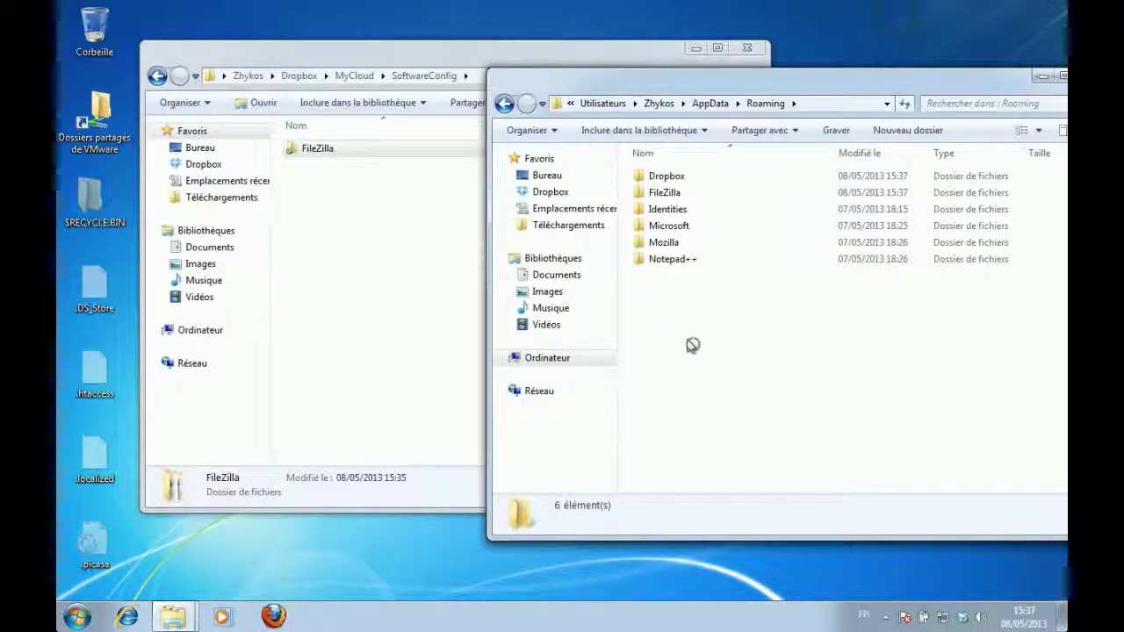
Step: Delete the newly generated FileZilla folder from Roaming, keeping the one in SoftwareConfig
click(324, 169)
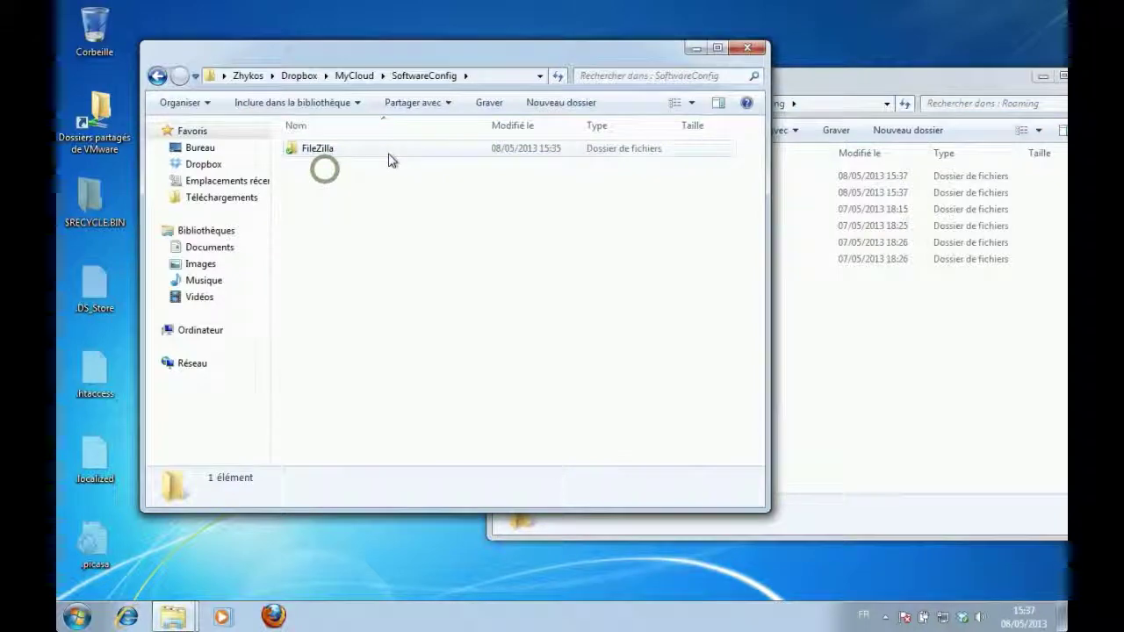
click(911, 74)
click(678, 194)
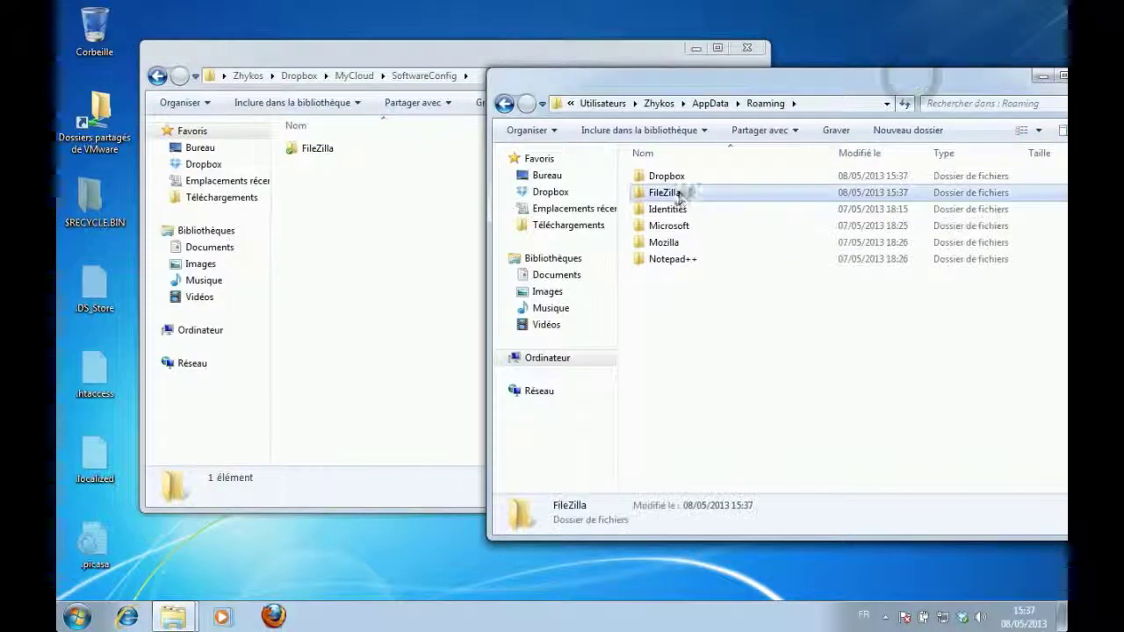
right_click(678, 194)
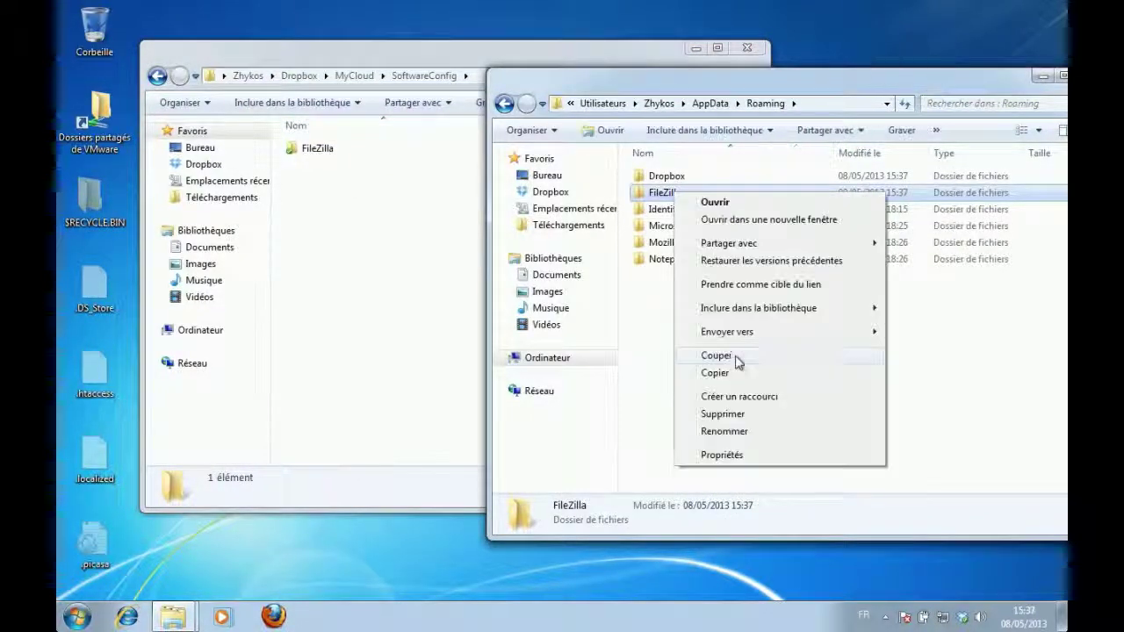
click(734, 418)
click(624, 373)
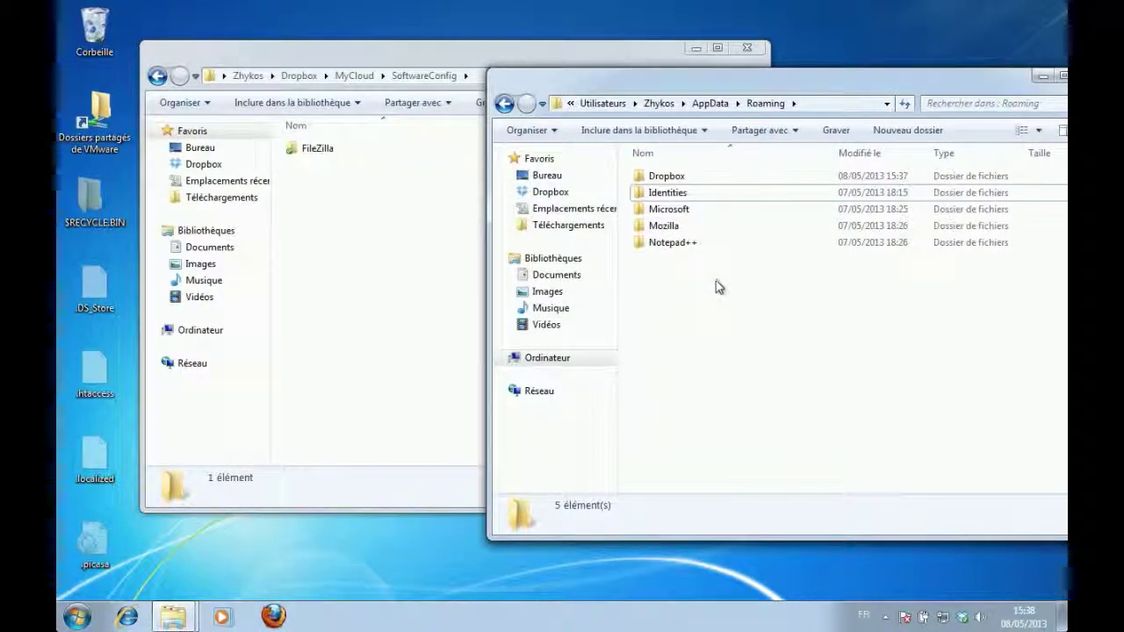
click(736, 265)
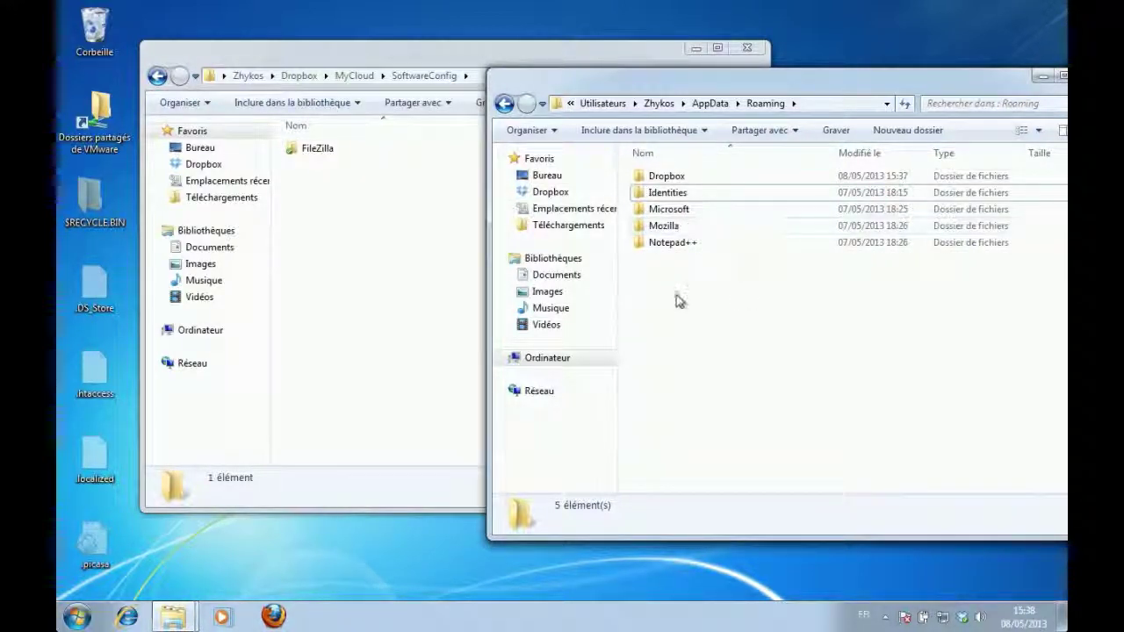
Step: Pick SoftwareConfig's FileZilla folder as the link source and create a symbolic link to it in Roaming, authorizing symlink.exe
right_click(318, 155)
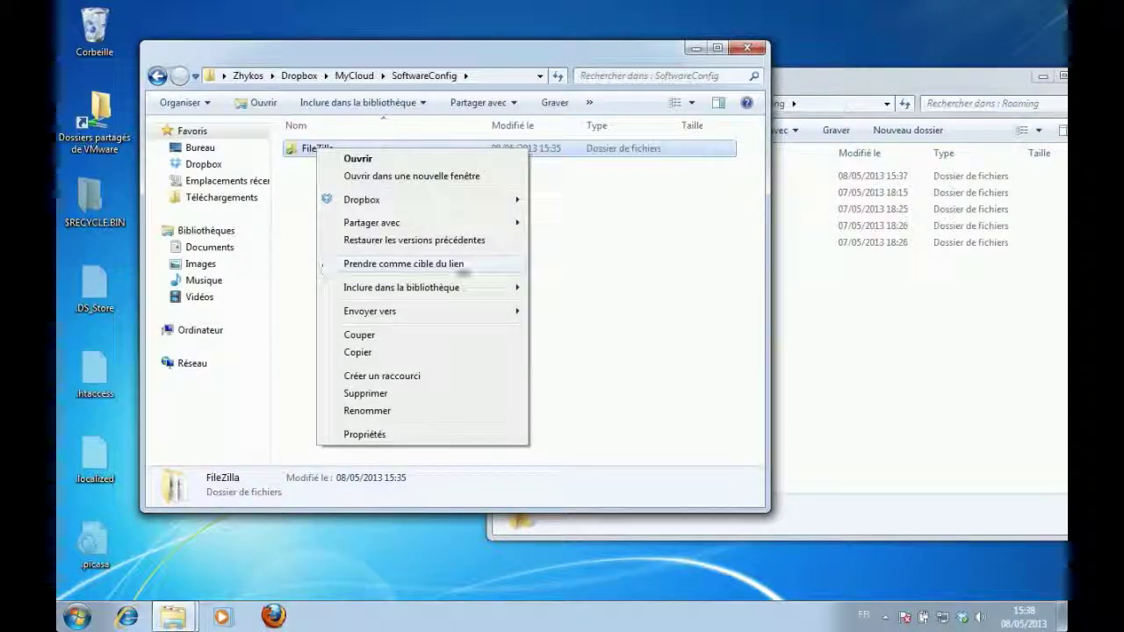
click(440, 266)
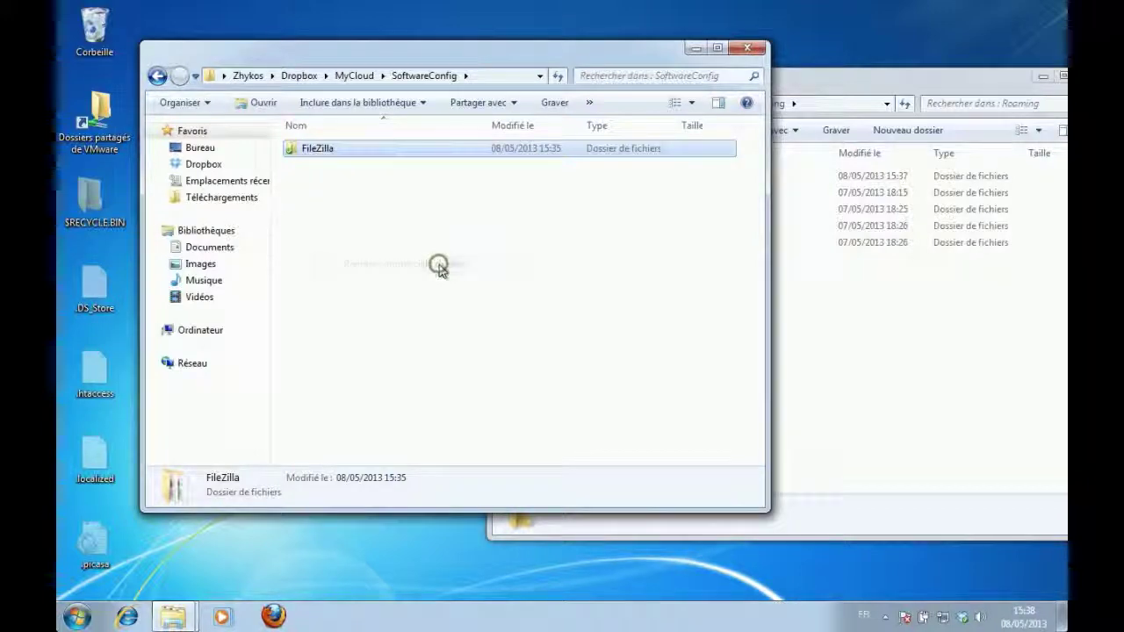
click(848, 100)
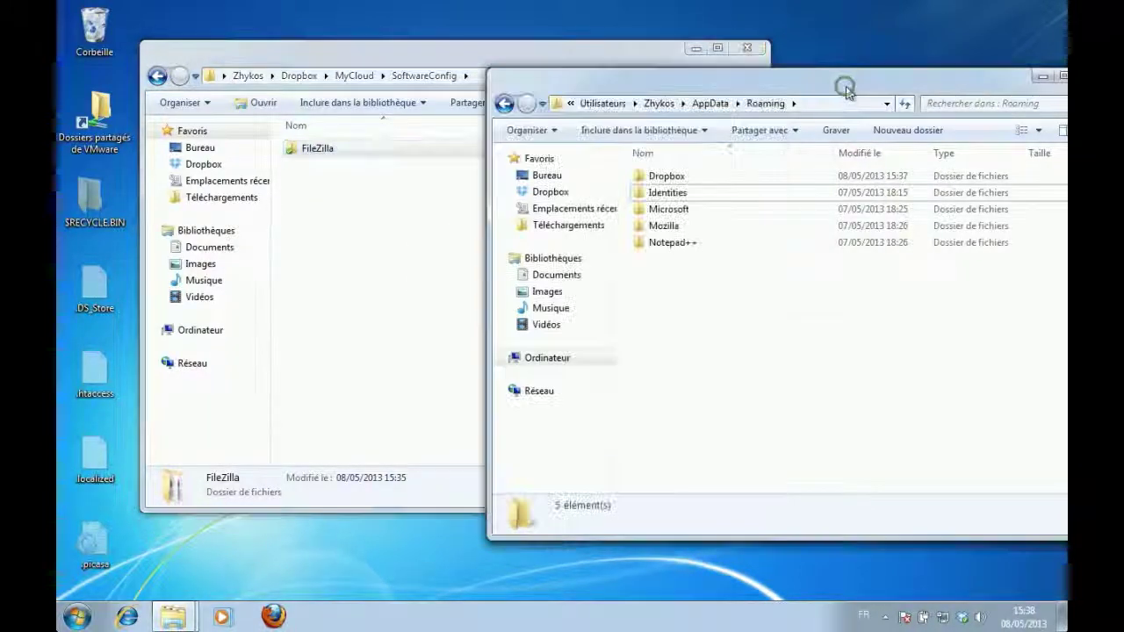
right_click(702, 269)
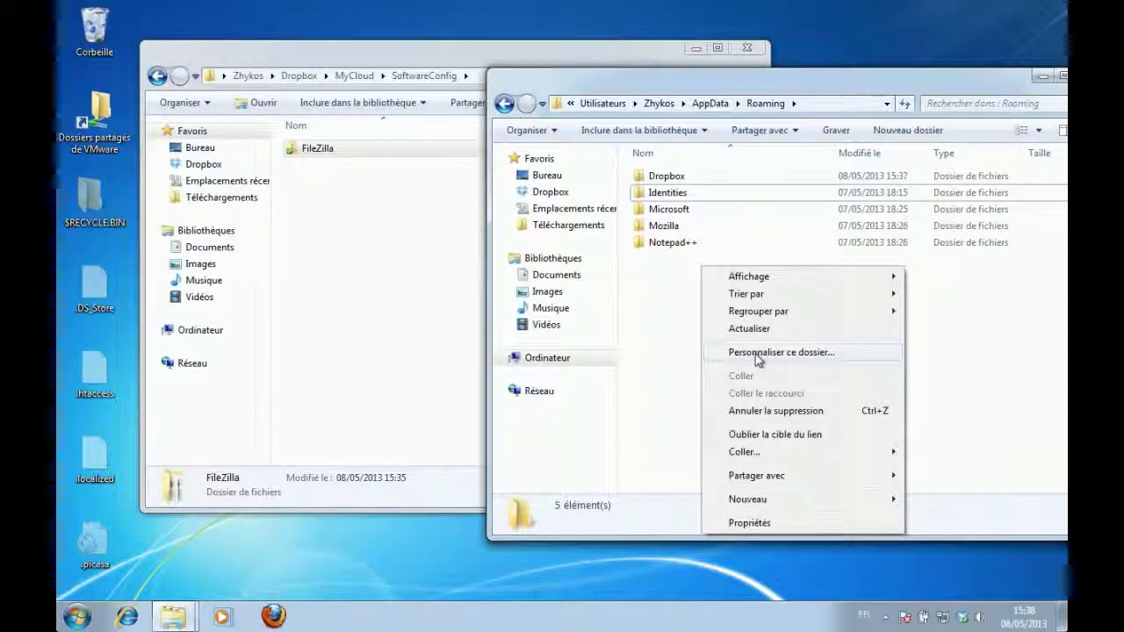
mouse_move(758, 452)
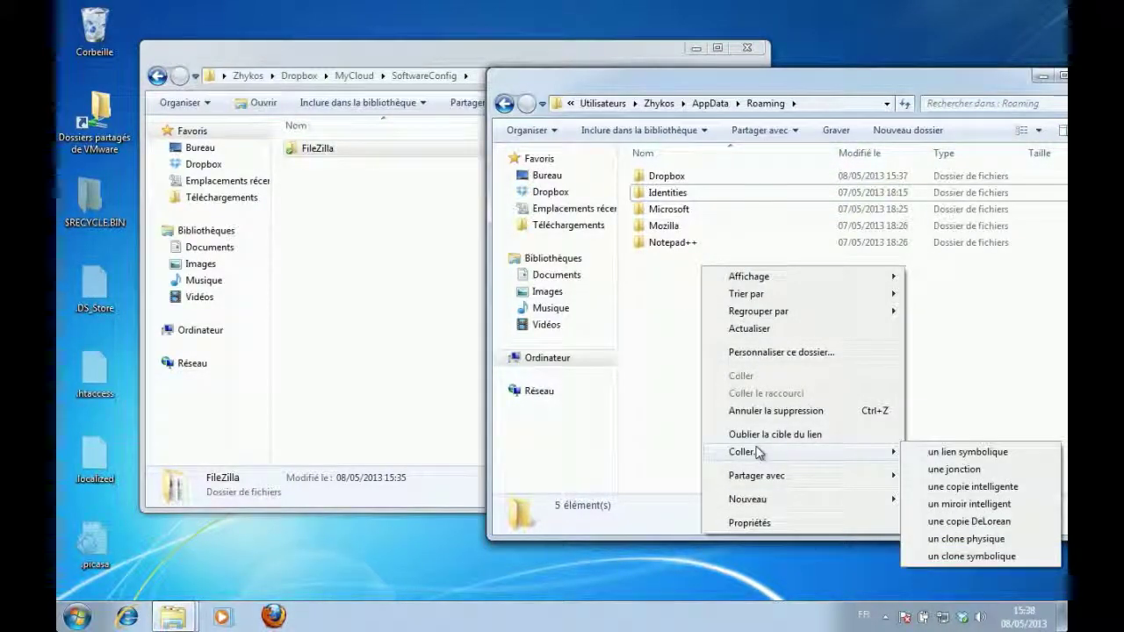
click(967, 453)
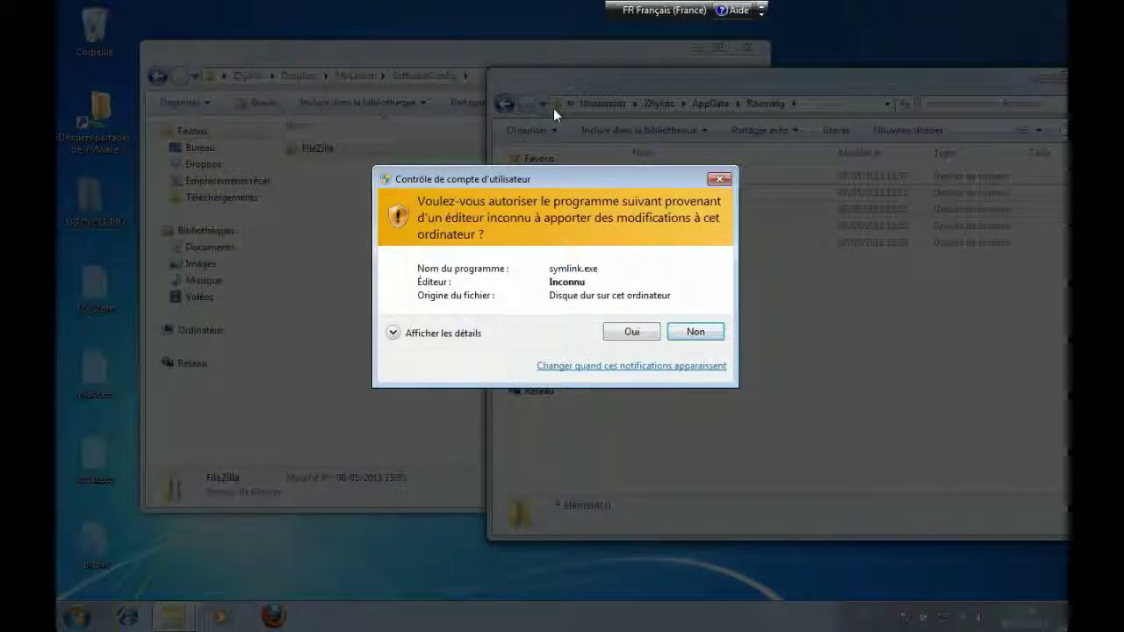
click(629, 332)
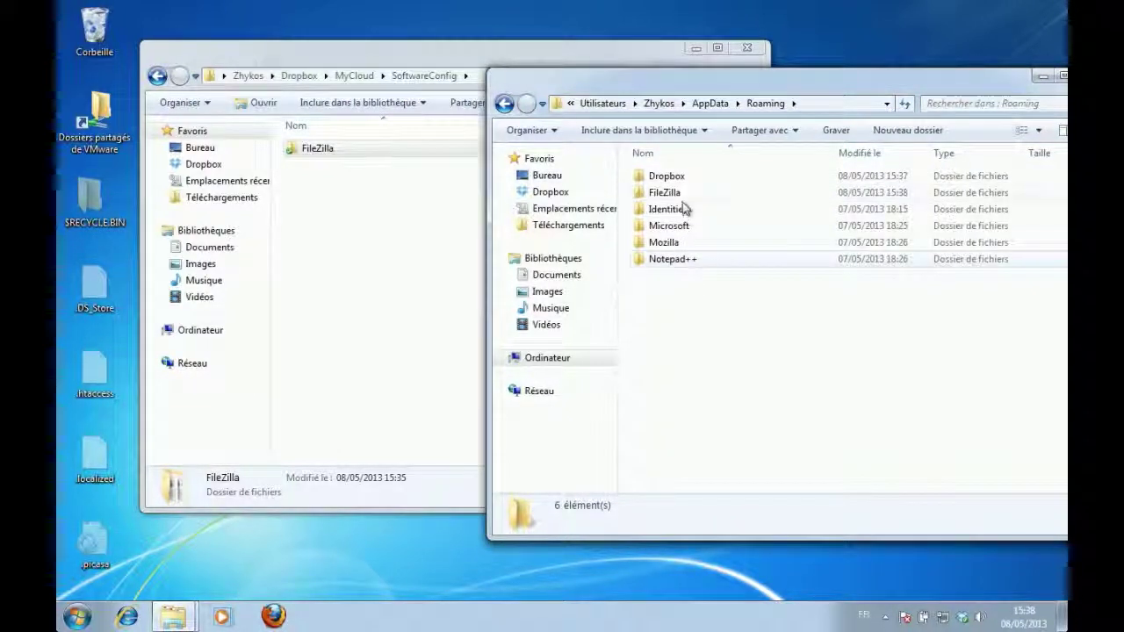
Step: Open the linked FileZilla folder in Roaming and the original FileZilla folder in SoftwareConfig side by side
click(669, 195)
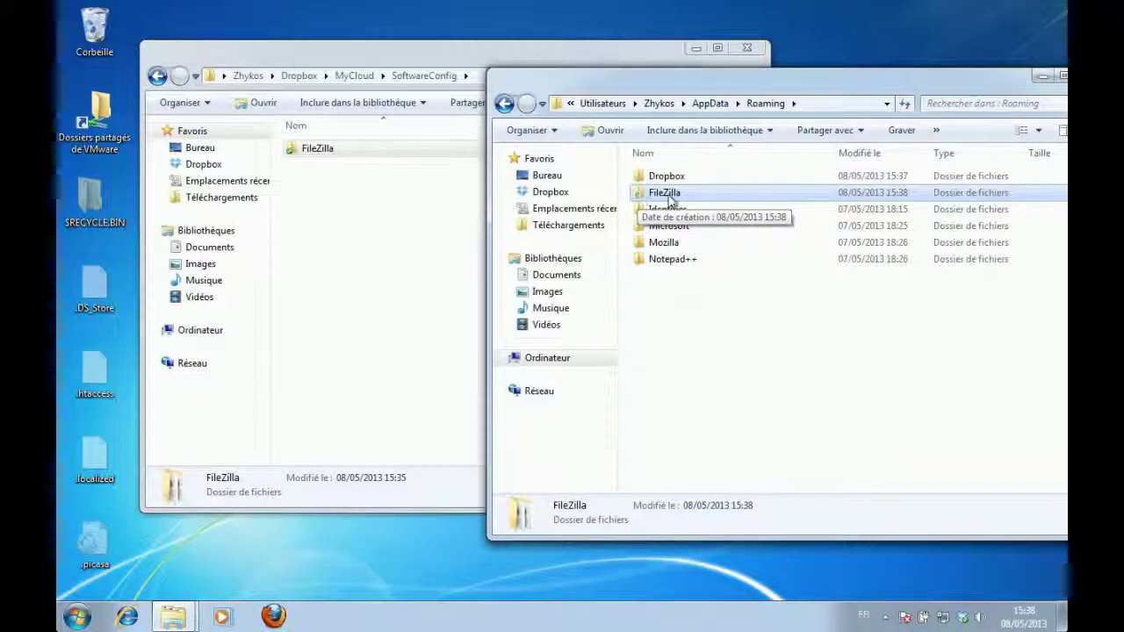
double_click(674, 192)
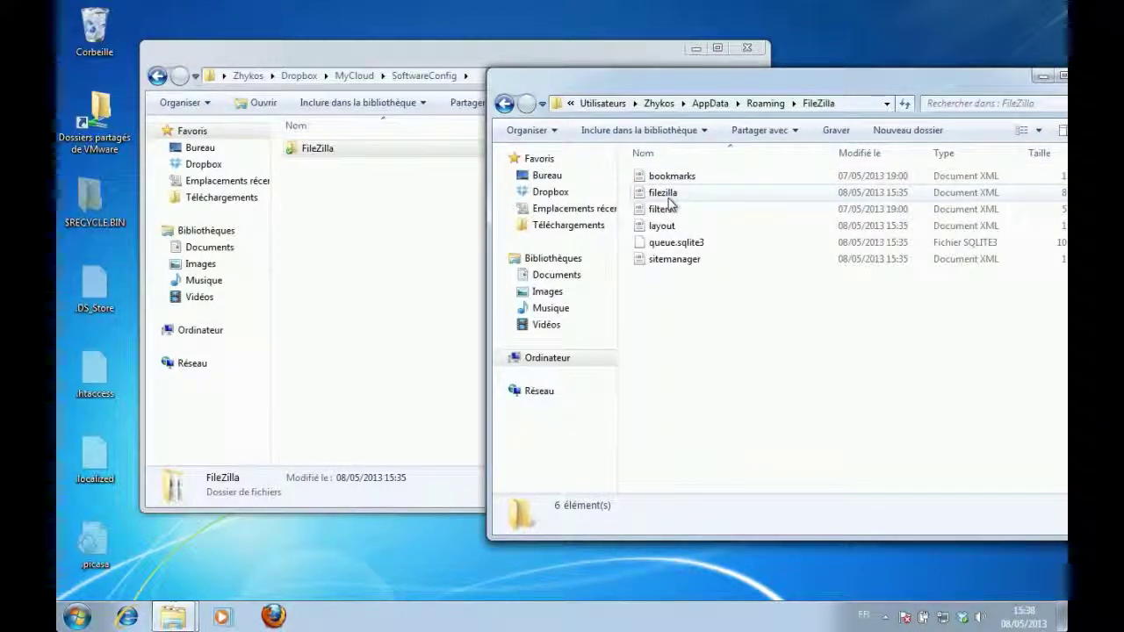
double_click(321, 149)
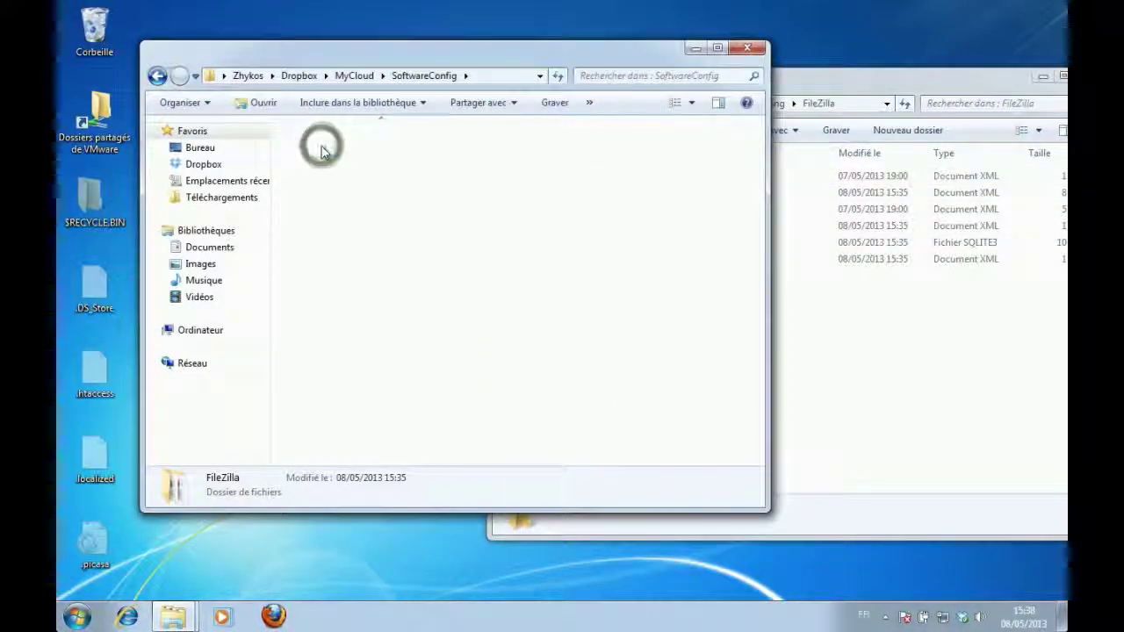
click(784, 84)
Step: Compare the configuration files and folder paths of the Roaming link and the Dropbox FileZilla folder
click(845, 105)
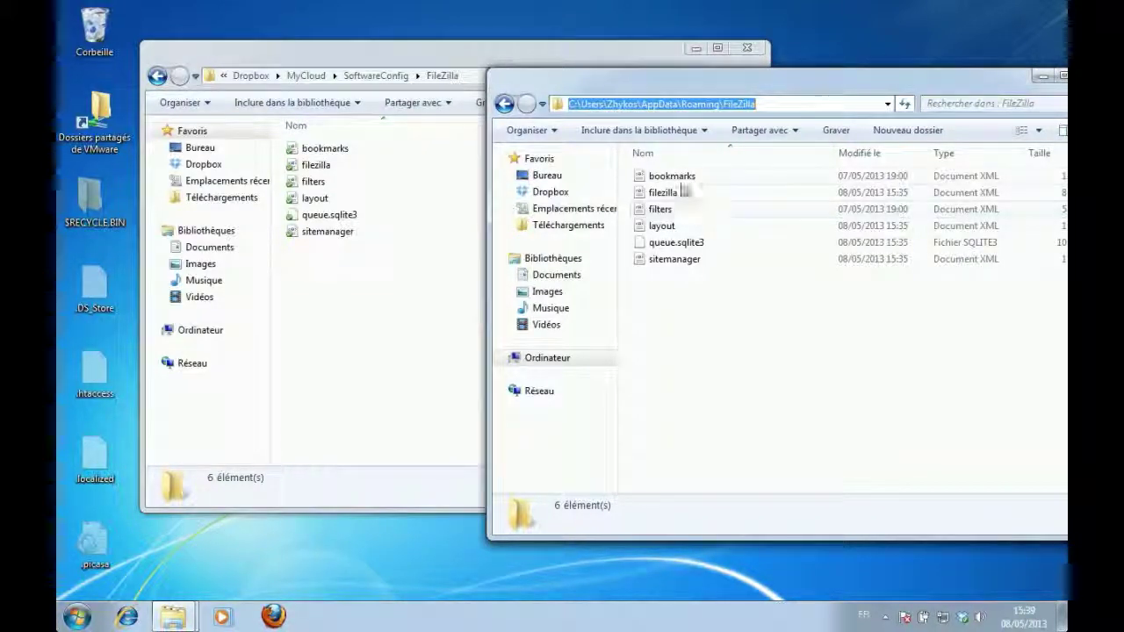
drag(701, 283, 644, 173)
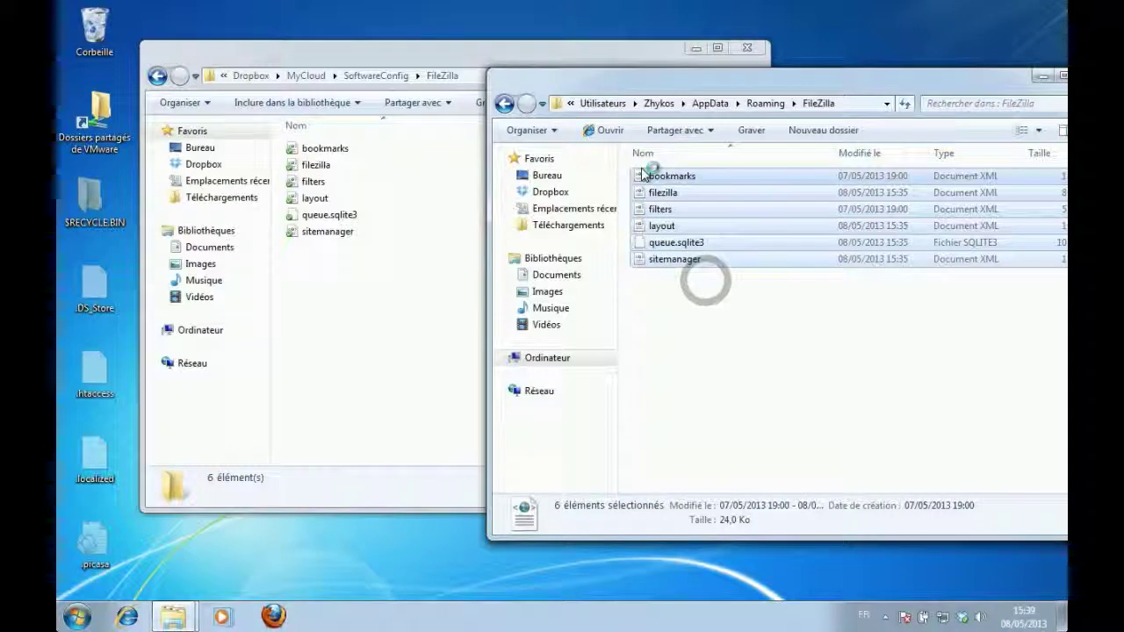
click(675, 276)
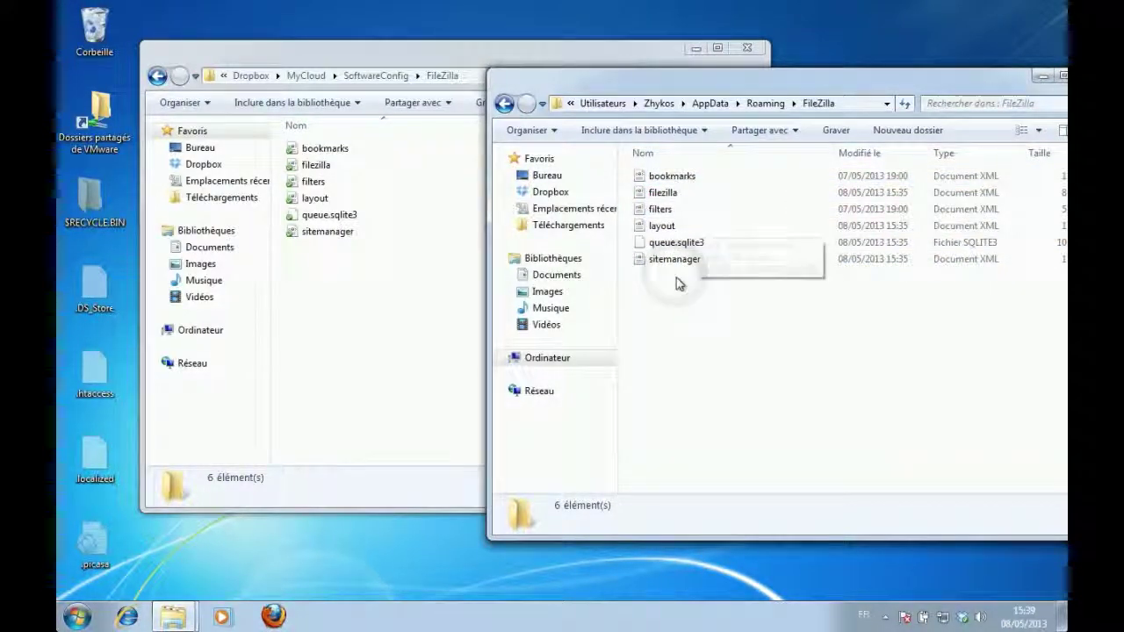
drag(690, 277, 852, 105)
click(852, 103)
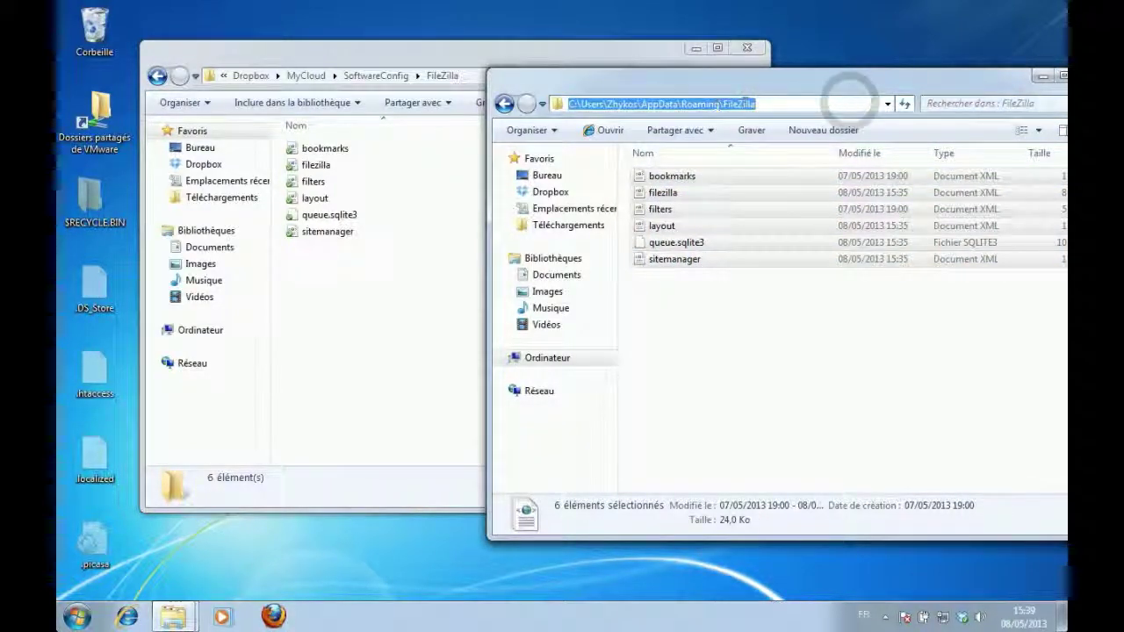
click(755, 104)
drag(754, 104, 571, 105)
click(474, 68)
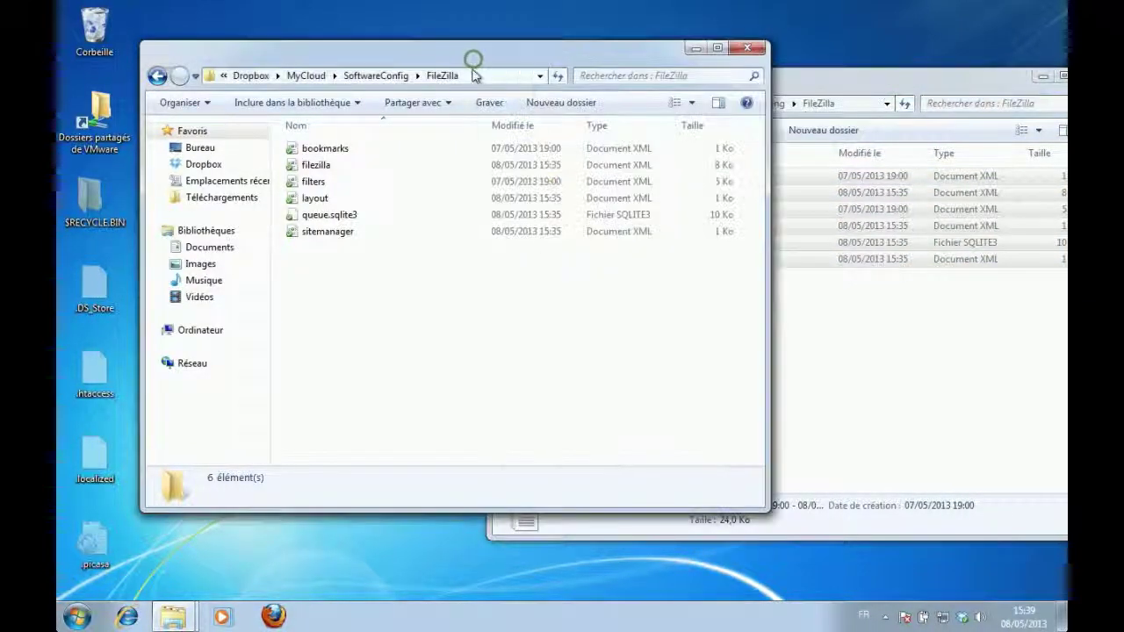
click(472, 75)
click(879, 345)
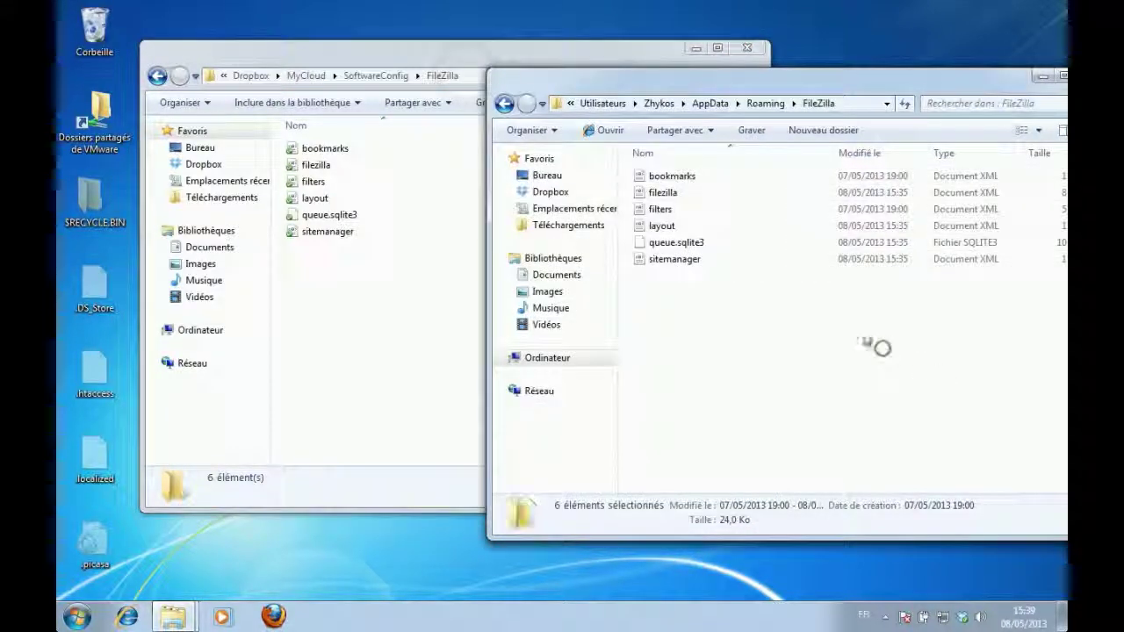
drag(349, 260, 324, 144)
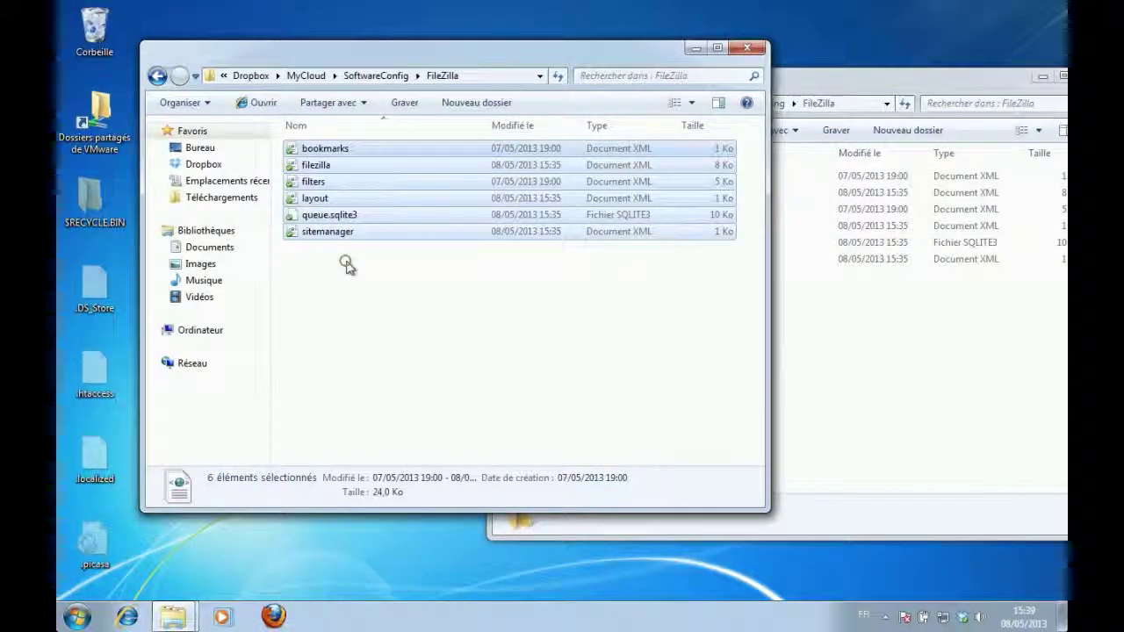
click(347, 266)
Step: Create a text document with the default name in the Dropbox FileZilla folder and check the linked Roaming folder for it
right_click(350, 279)
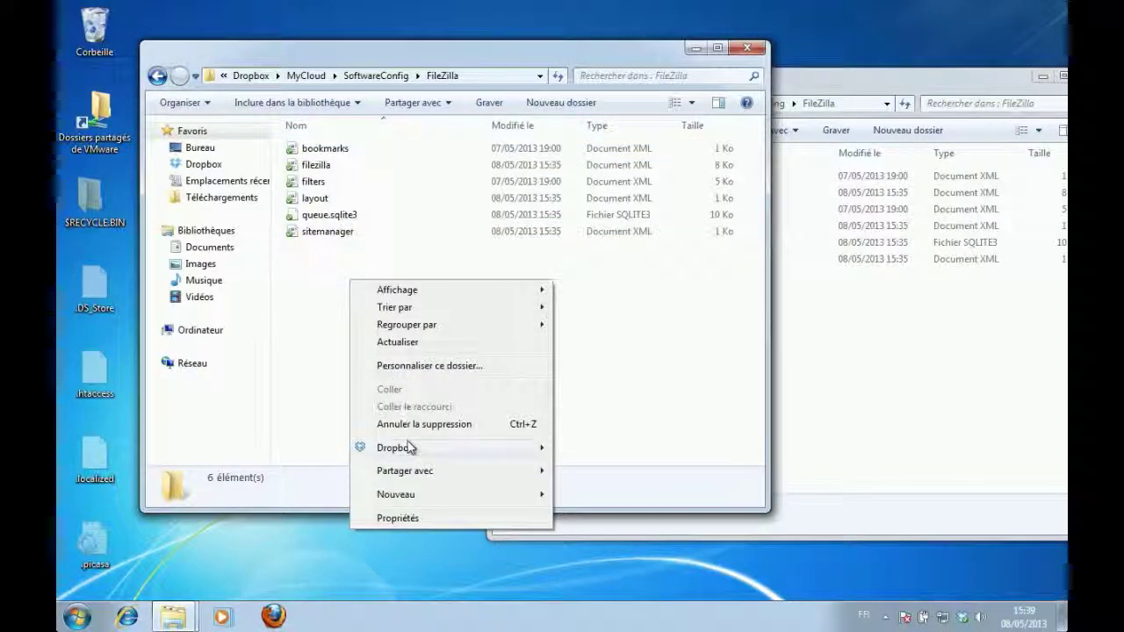
click(426, 492)
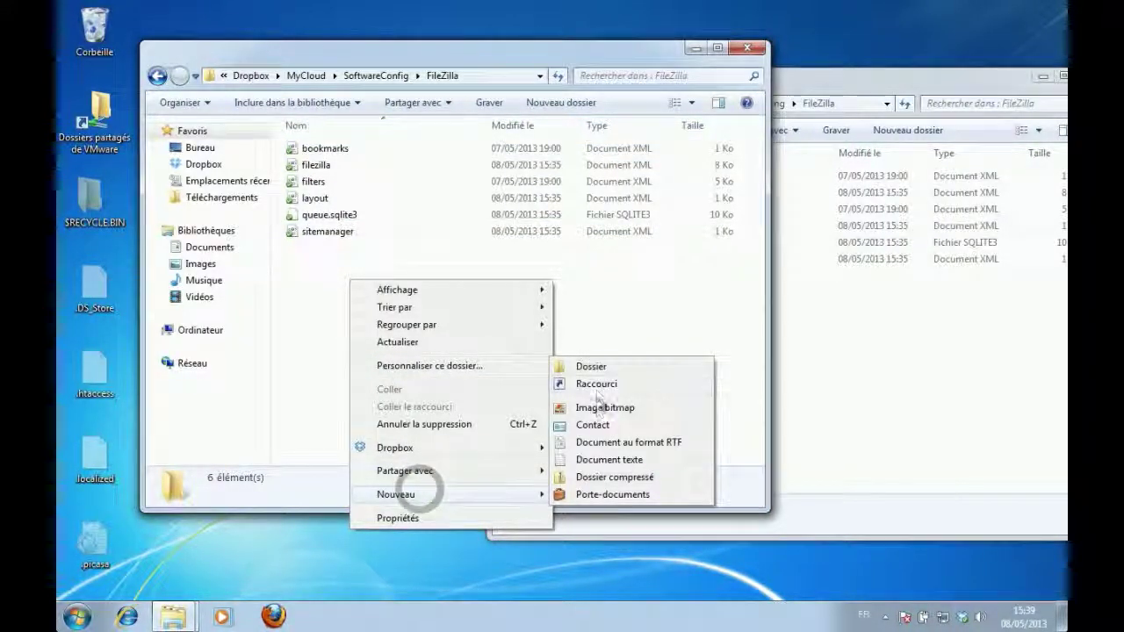
click(594, 462)
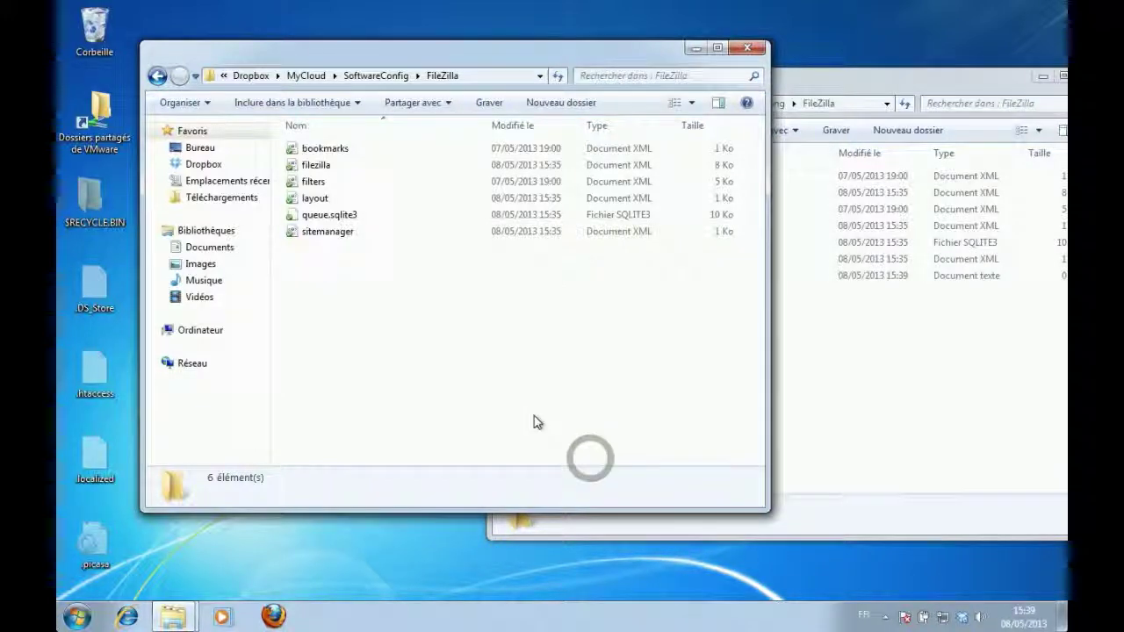
key(Return)
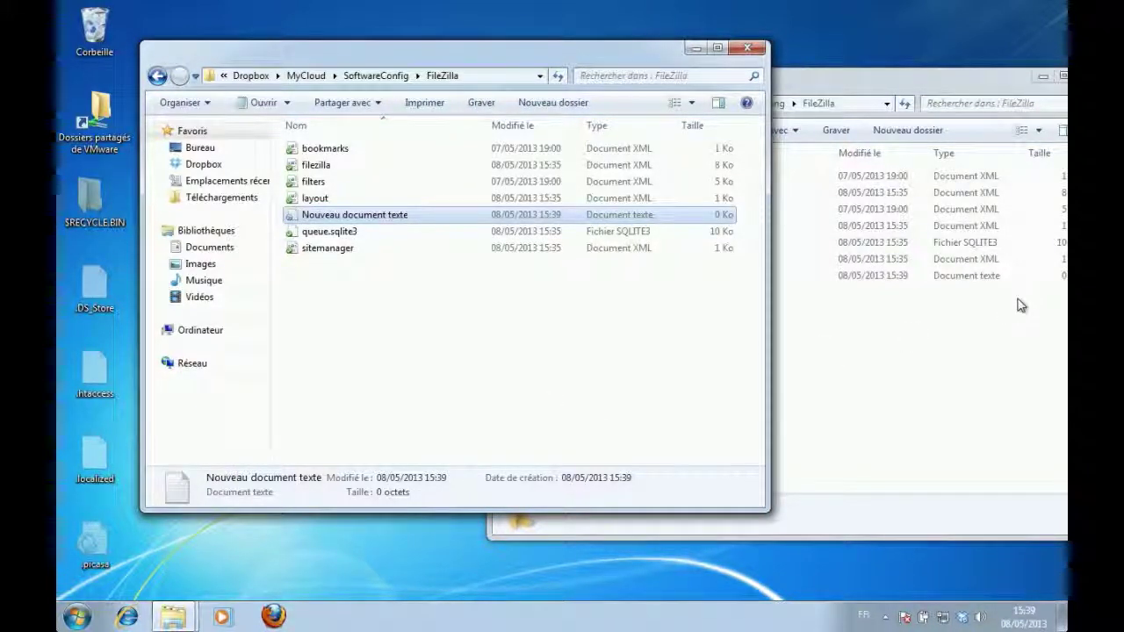
click(1022, 305)
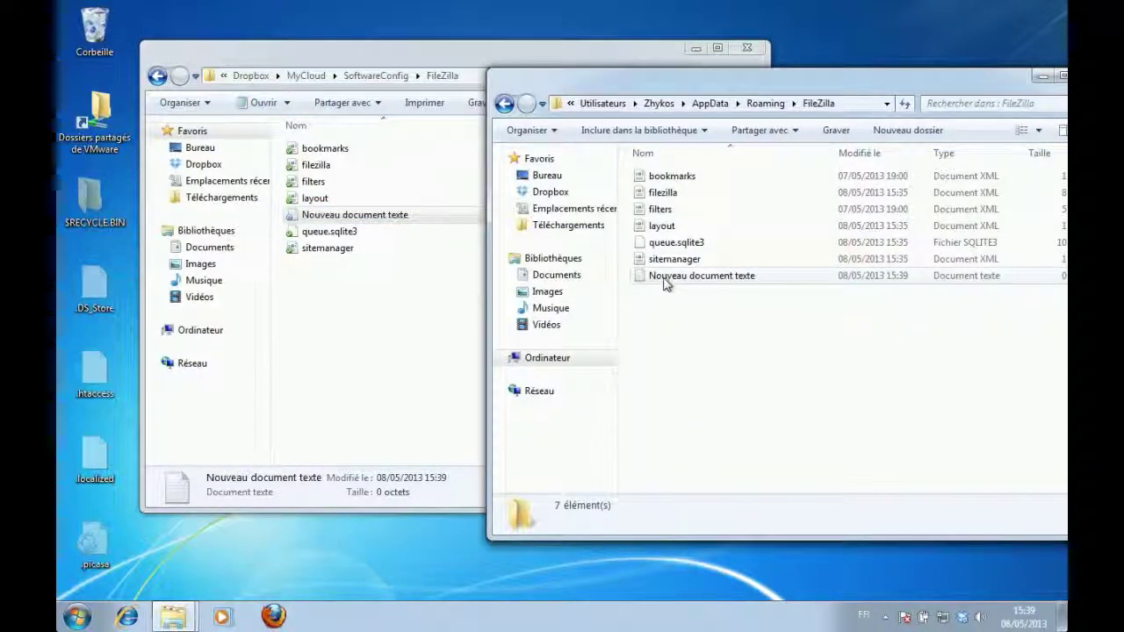
Step: Delete the test text document from the Dropbox FileZilla folder and check the linked Roaming folder
click(369, 295)
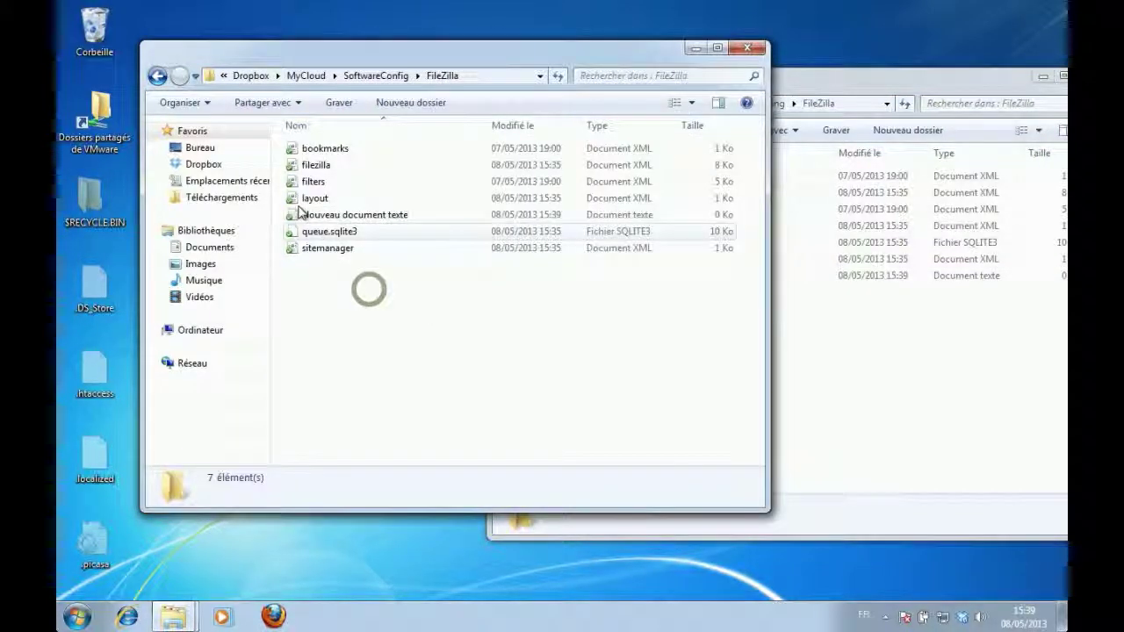
right_click(305, 217)
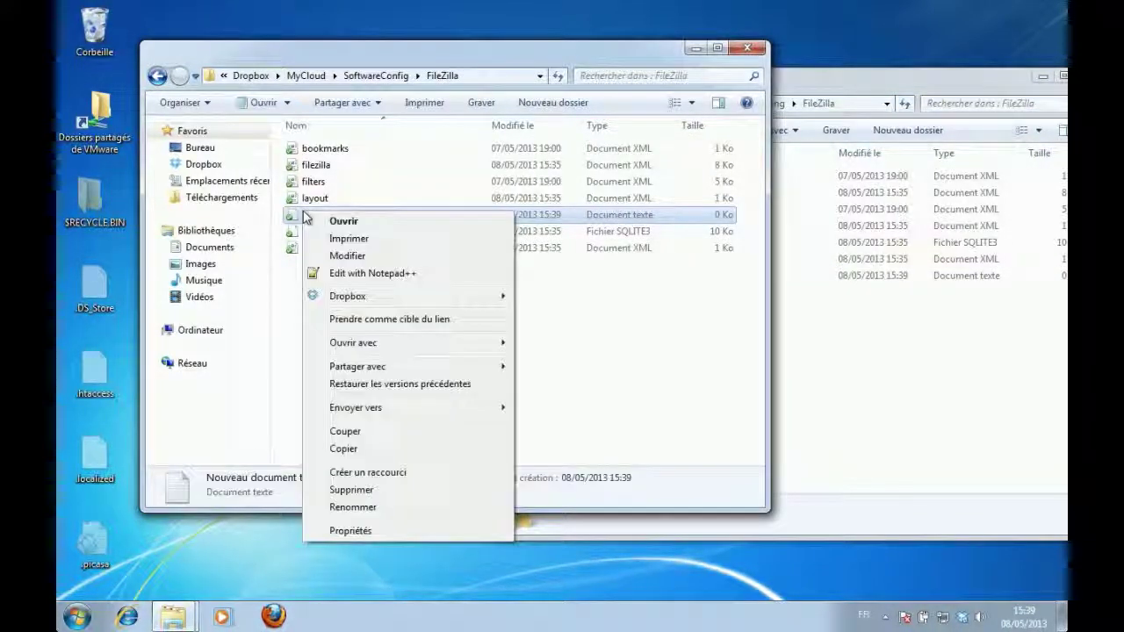
click(351, 488)
click(604, 368)
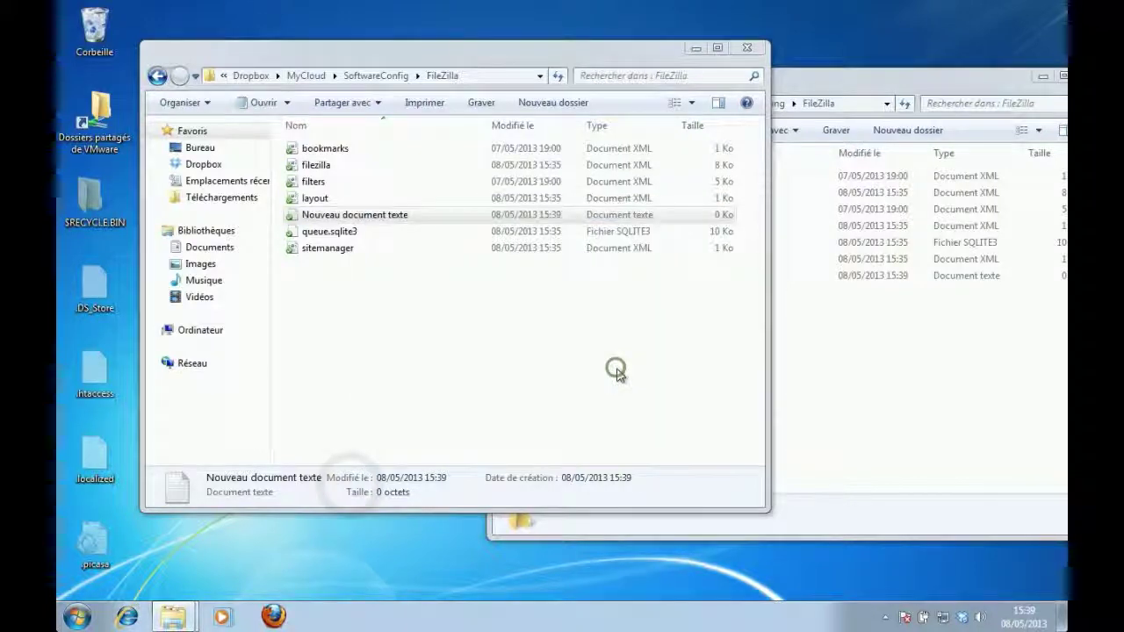
click(1008, 326)
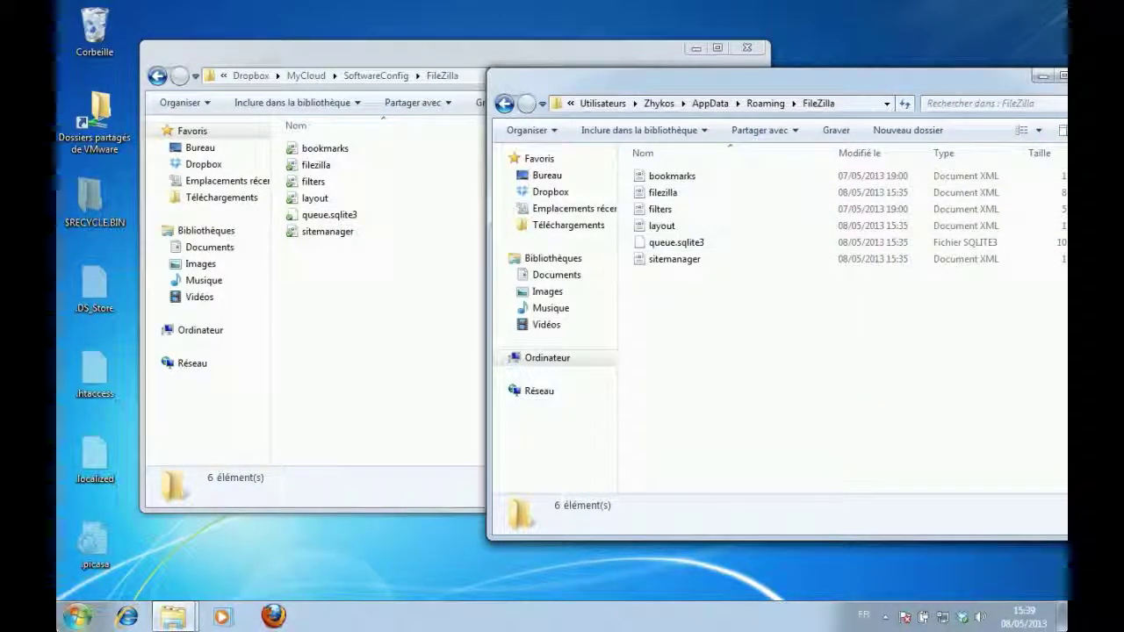
Step: Launch FileZilla again to test it with the linked configuration folder
key(super)
click(111, 349)
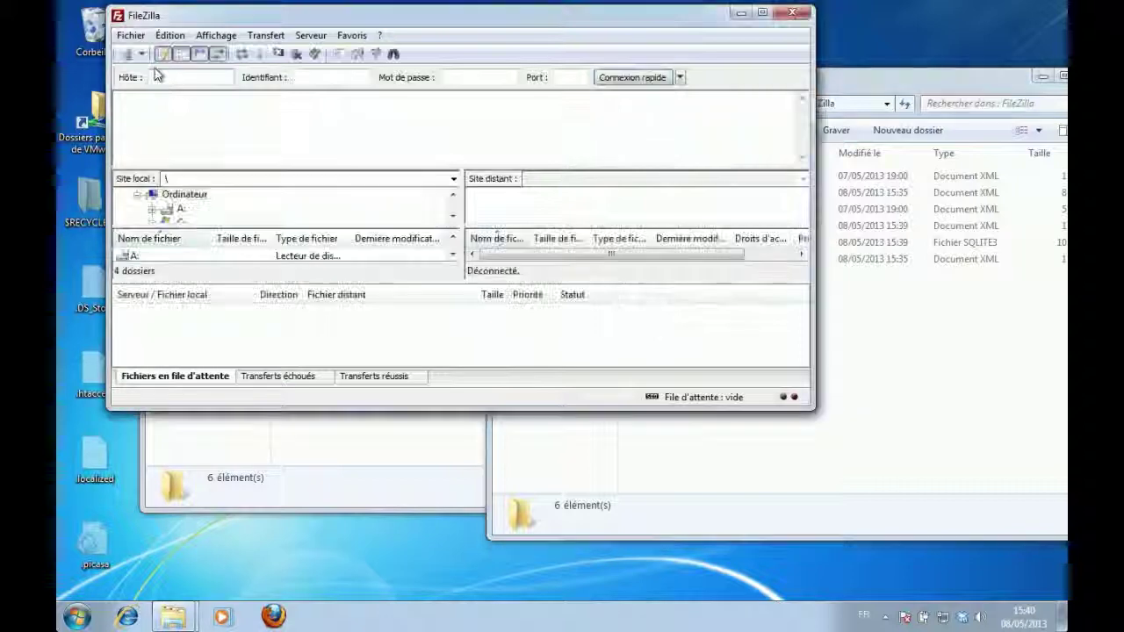
Step: Connect to the saved Test site in the maximized FileZilla window, then close FileZilla
double_click(488, 18)
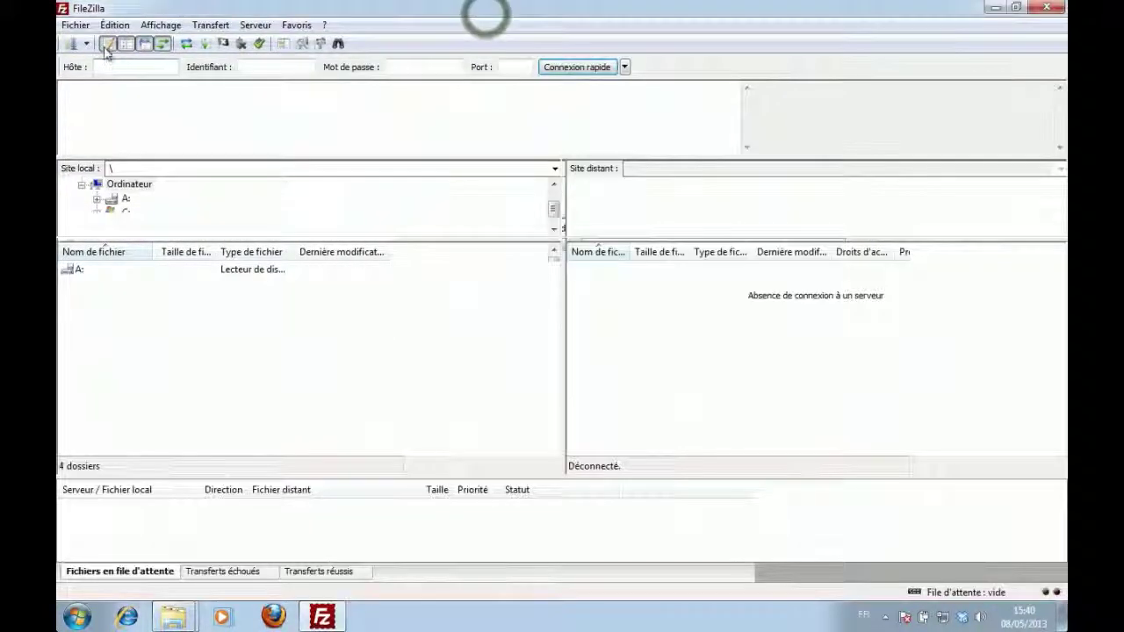
click(86, 43)
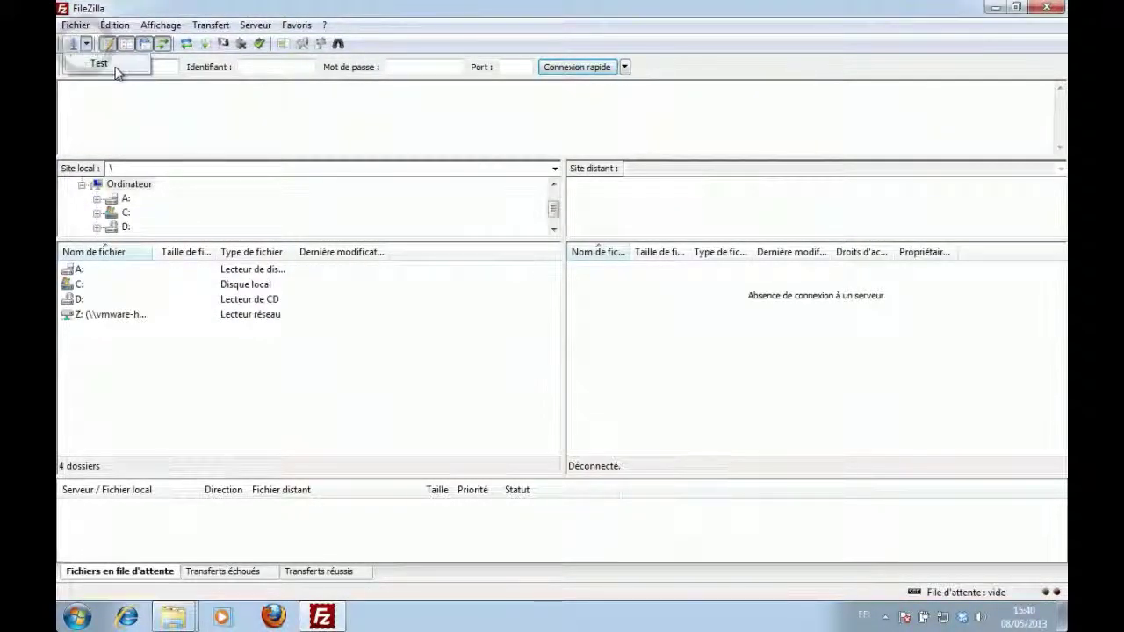
click(93, 70)
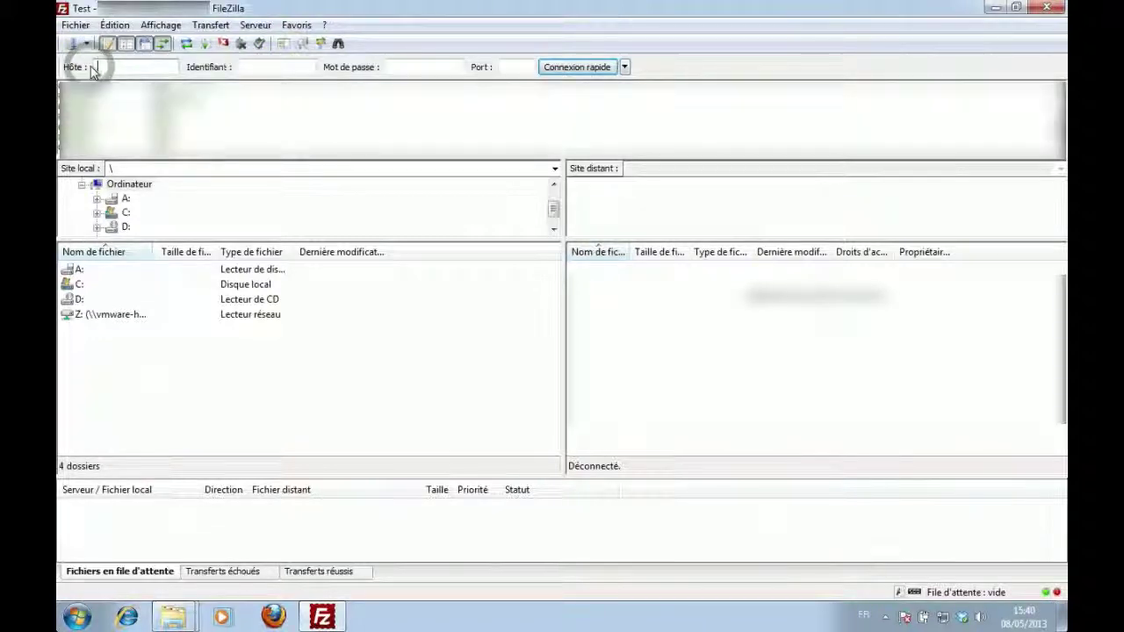
click(1041, 15)
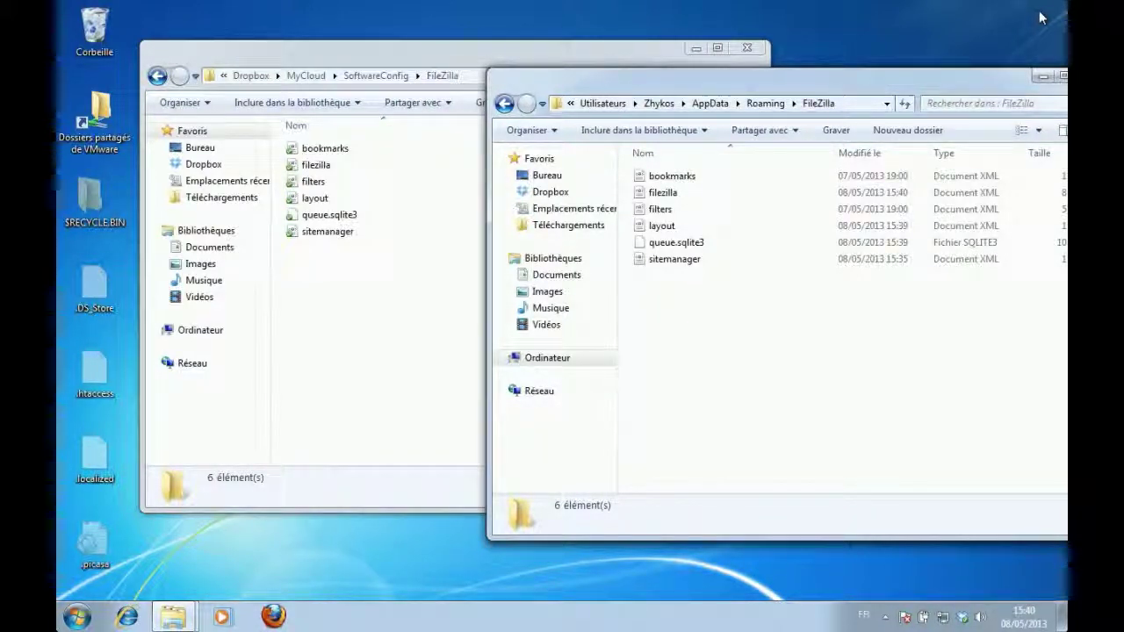
Step: Compare the file dates in the linked Roaming and Dropbox FileZilla folders, and close the Roaming window
drag(953, 90, 876, 92)
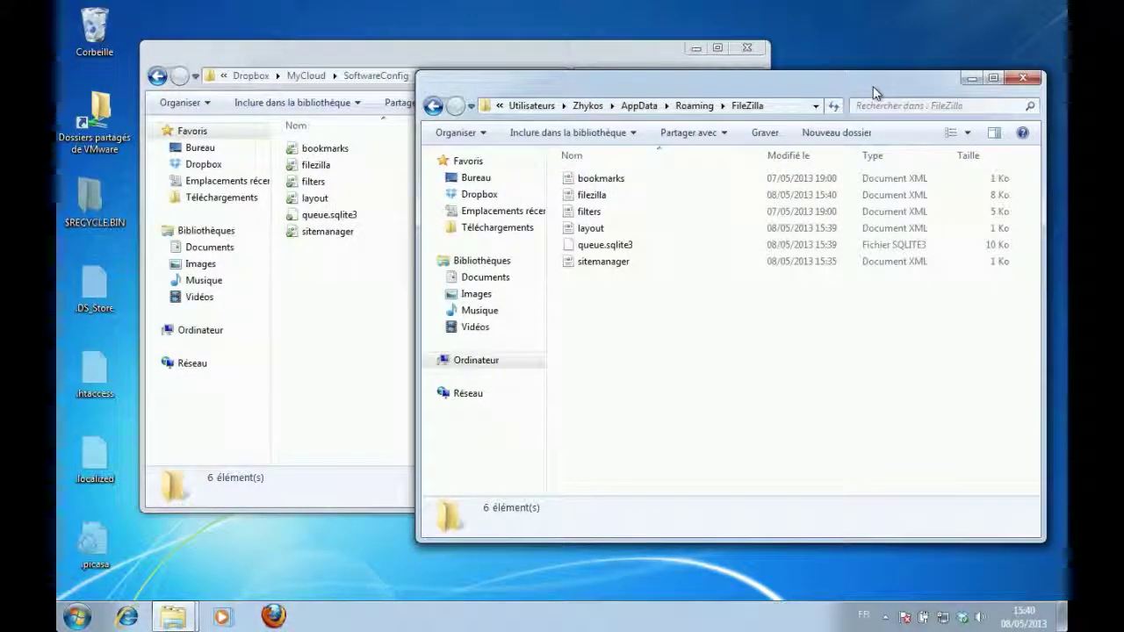
mouse_move(356, 258)
mouse_down()
mouse_move(269, 140)
mouse_move(315, 143)
mouse_move(353, 262)
mouse_up()
click(348, 261)
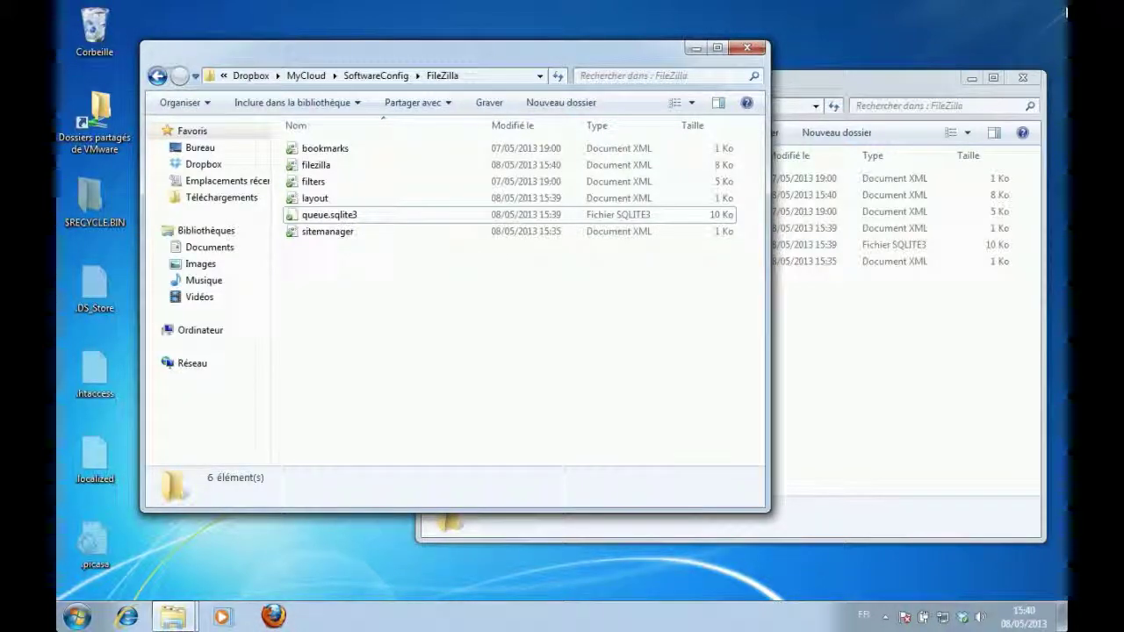
click(860, 79)
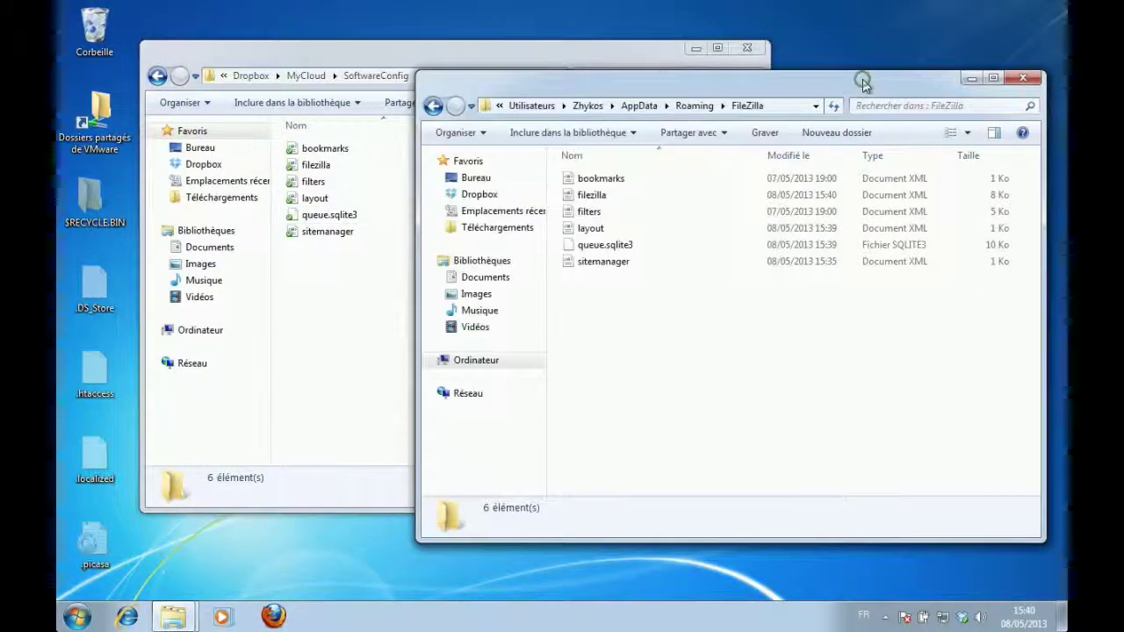
click(488, 277)
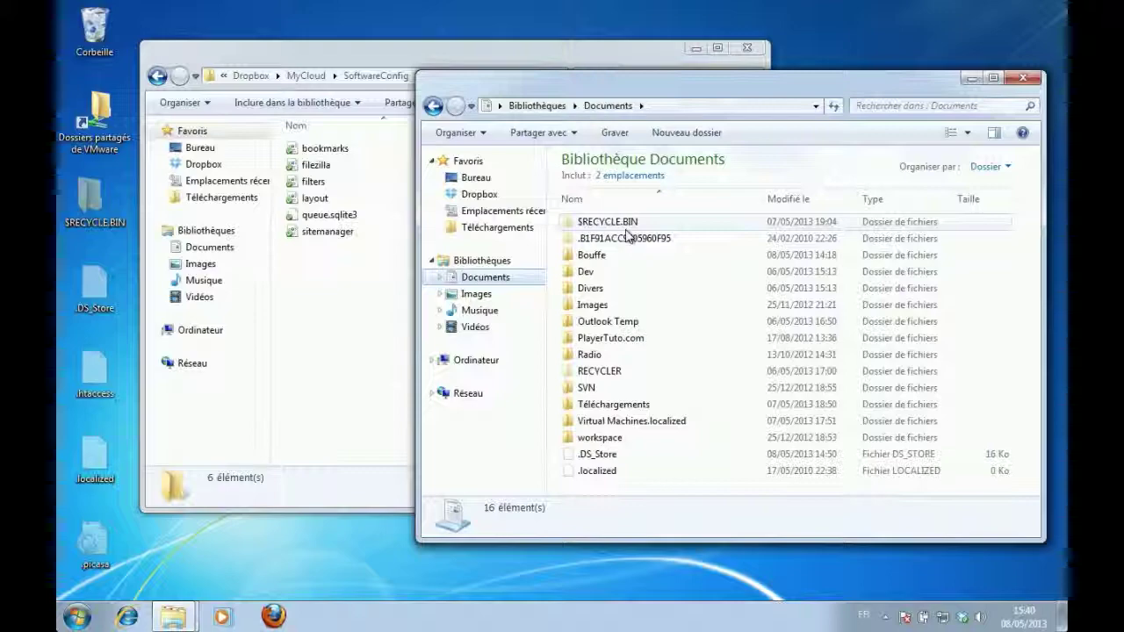
click(1024, 79)
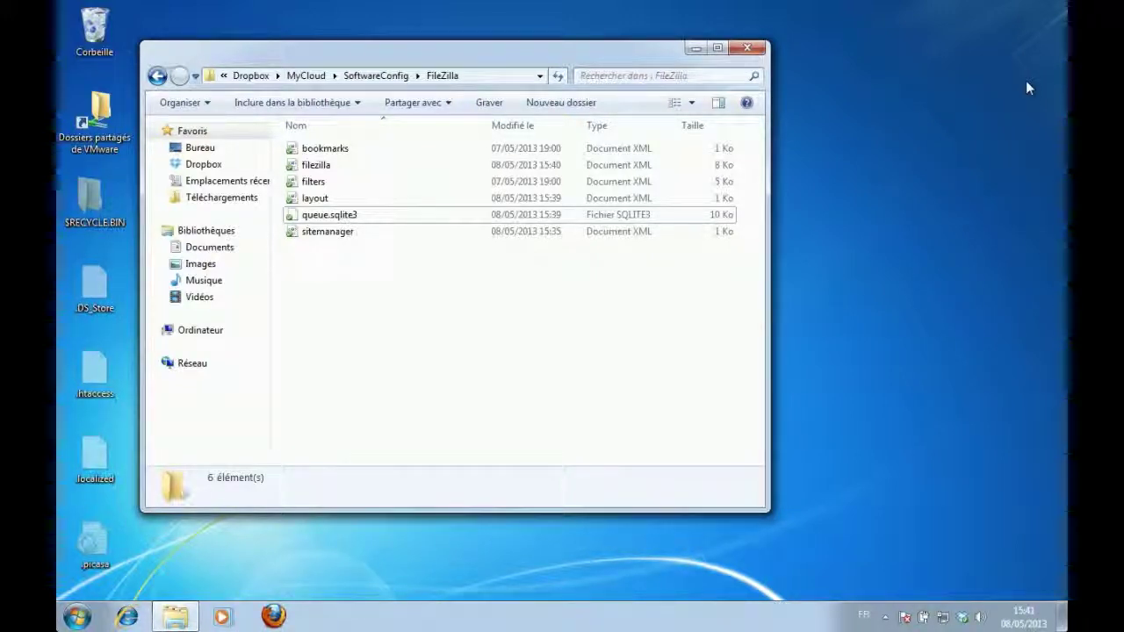
Step: Create a folder named MyGames in Dropbox's MyCloud folder and open it
click(376, 75)
click(412, 154)
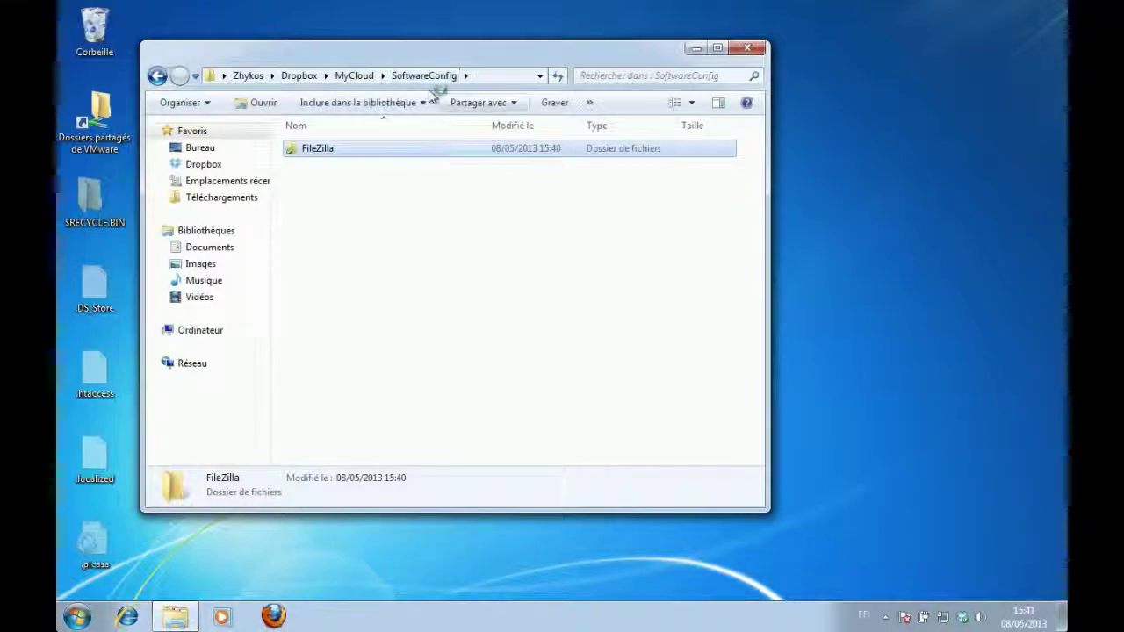
click(373, 79)
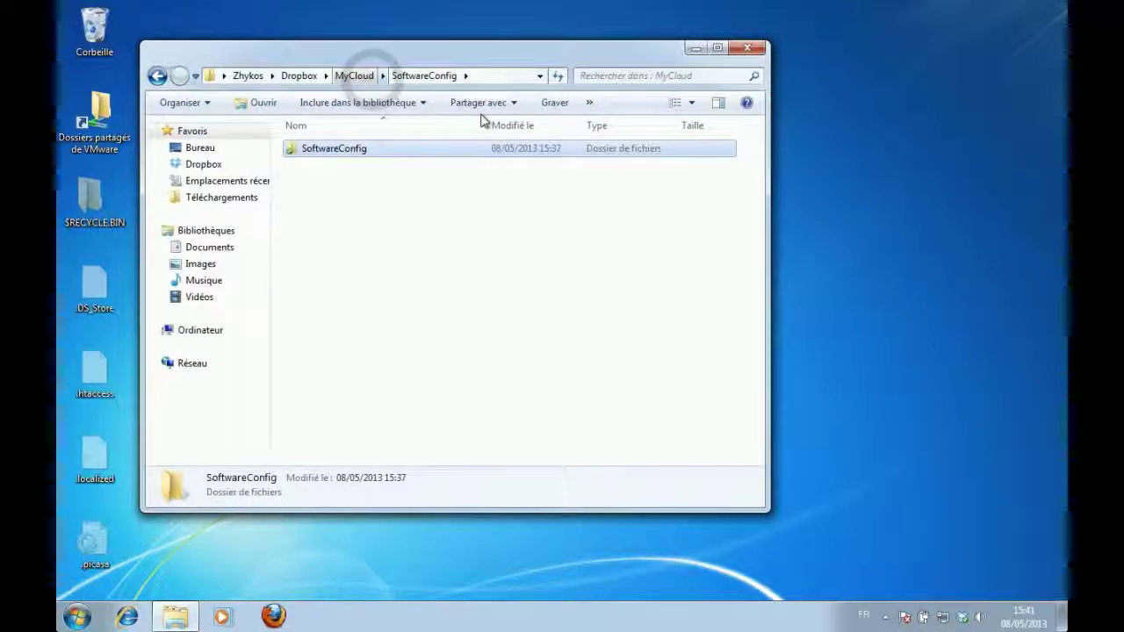
right_click(394, 219)
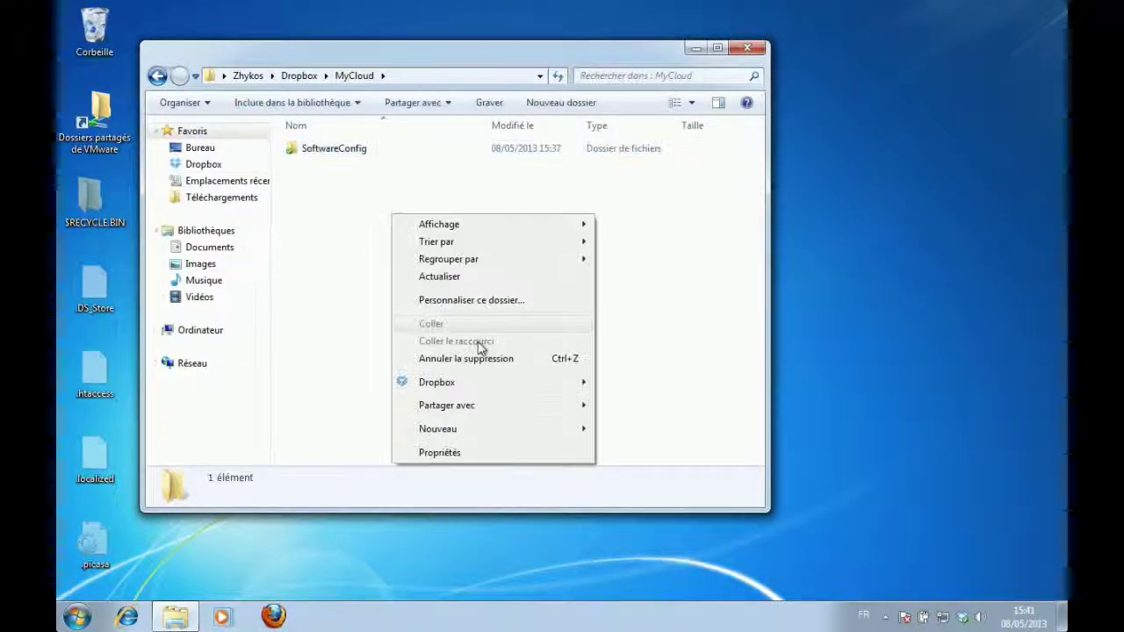
mouse_move(546, 431)
click(644, 428)
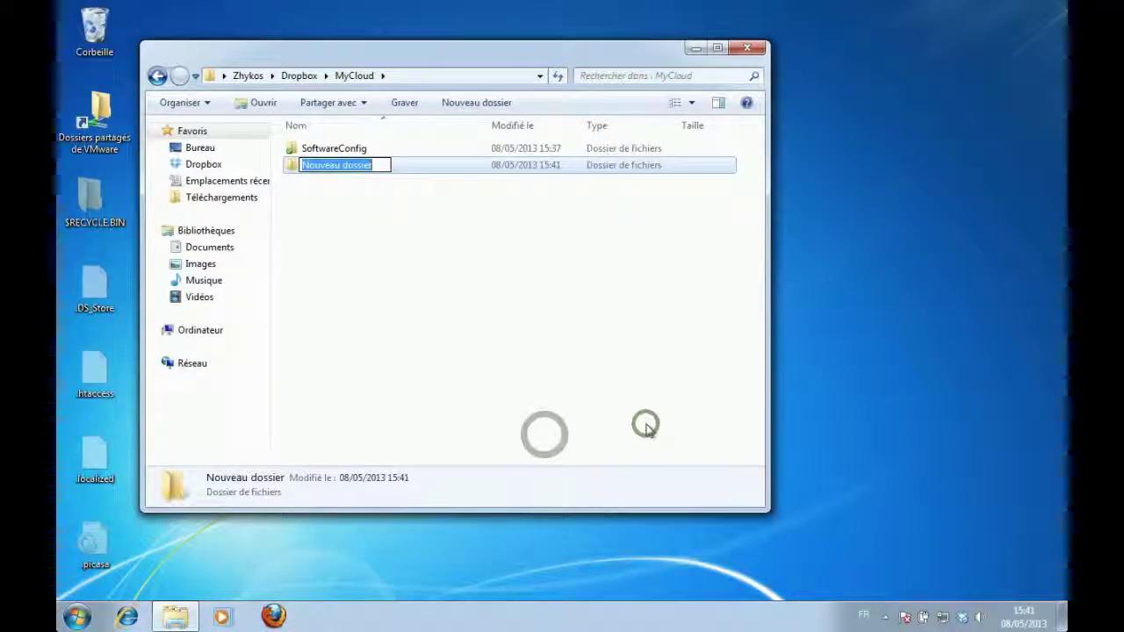
text(MyGames)
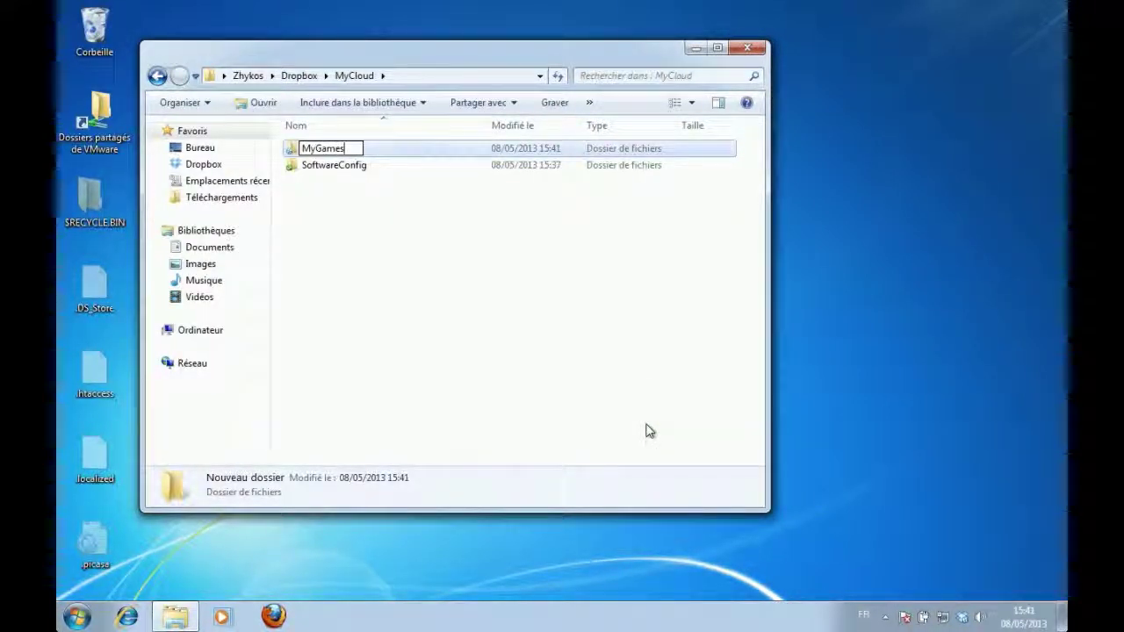
key(Return)
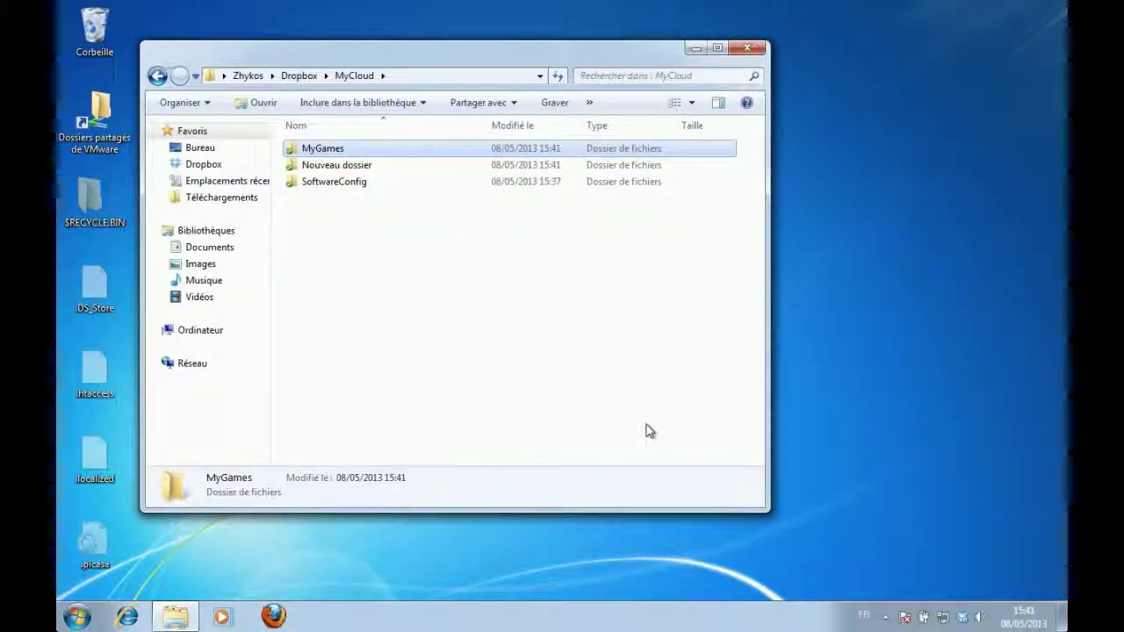
key(Return)
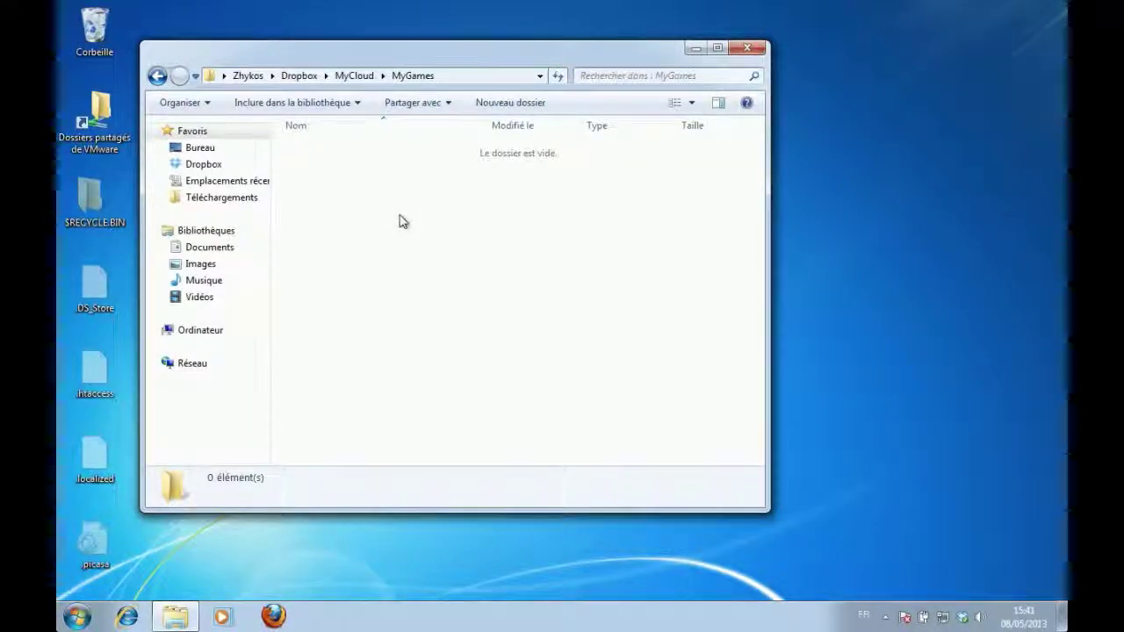
Step: Mark the comment-contest script in Documents\Dev\Web\CommentContest\trunk as the target of a symbolic link
click(213, 252)
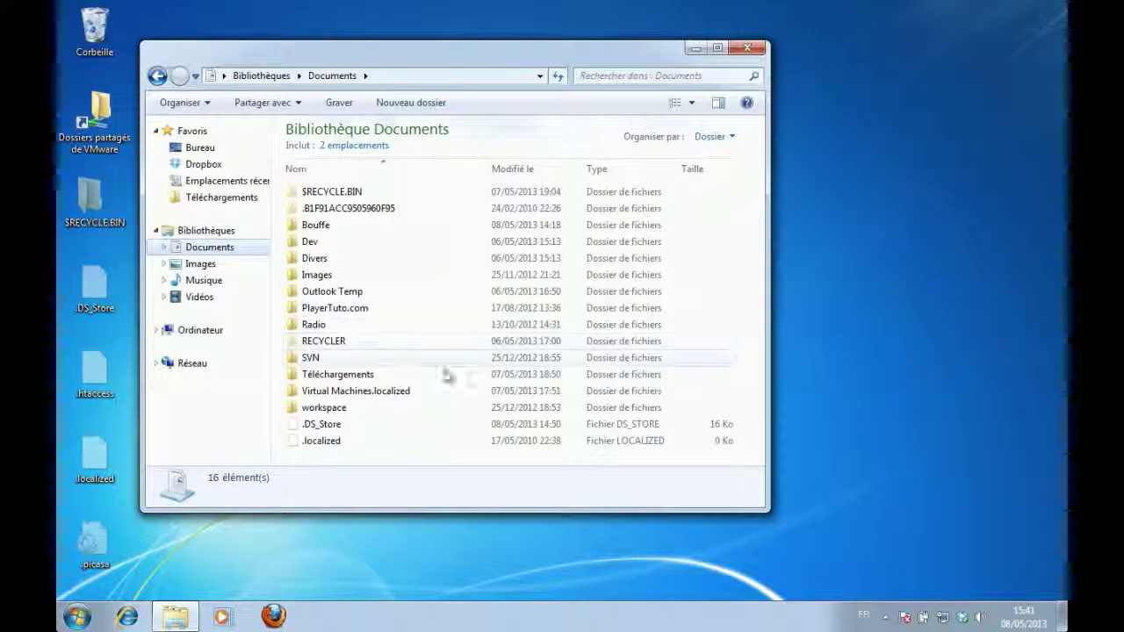
click(312, 242)
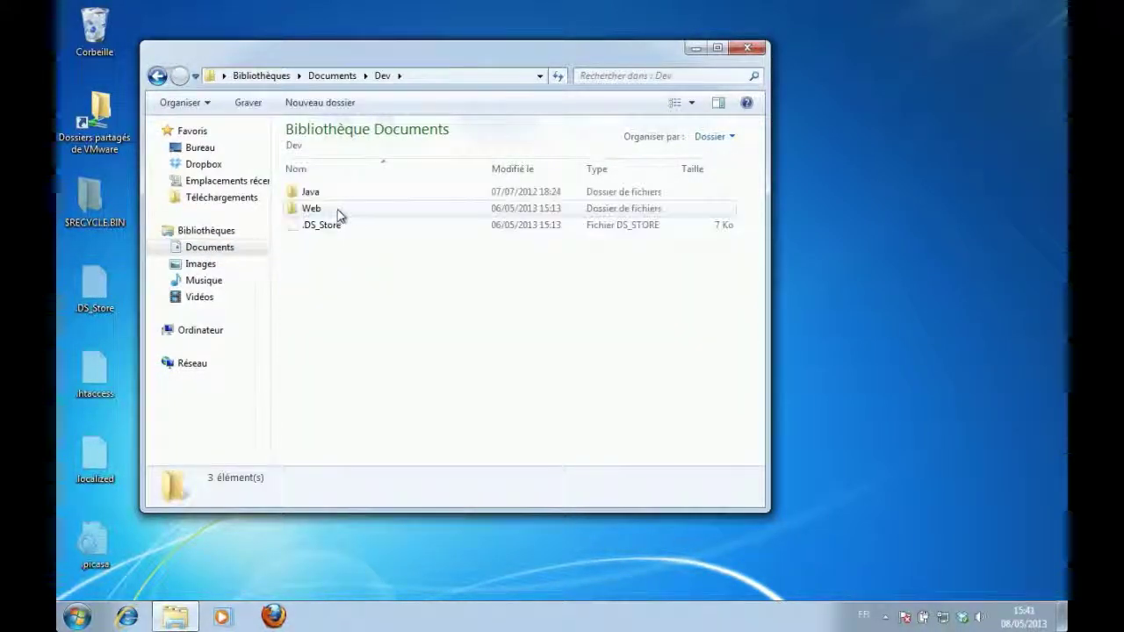
click(315, 210)
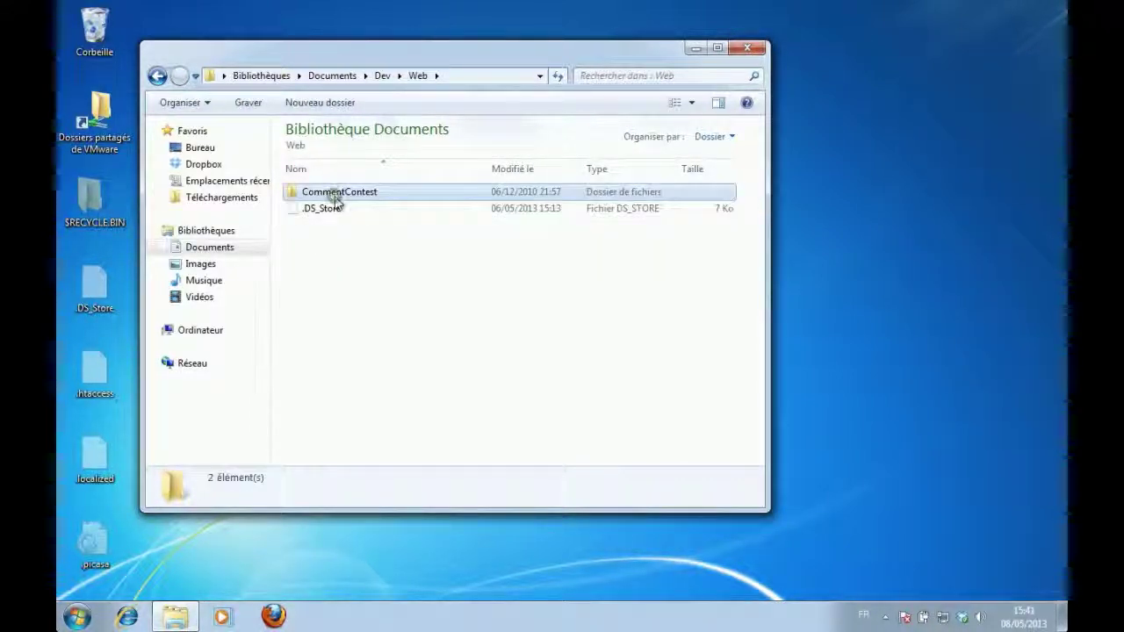
double_click(334, 195)
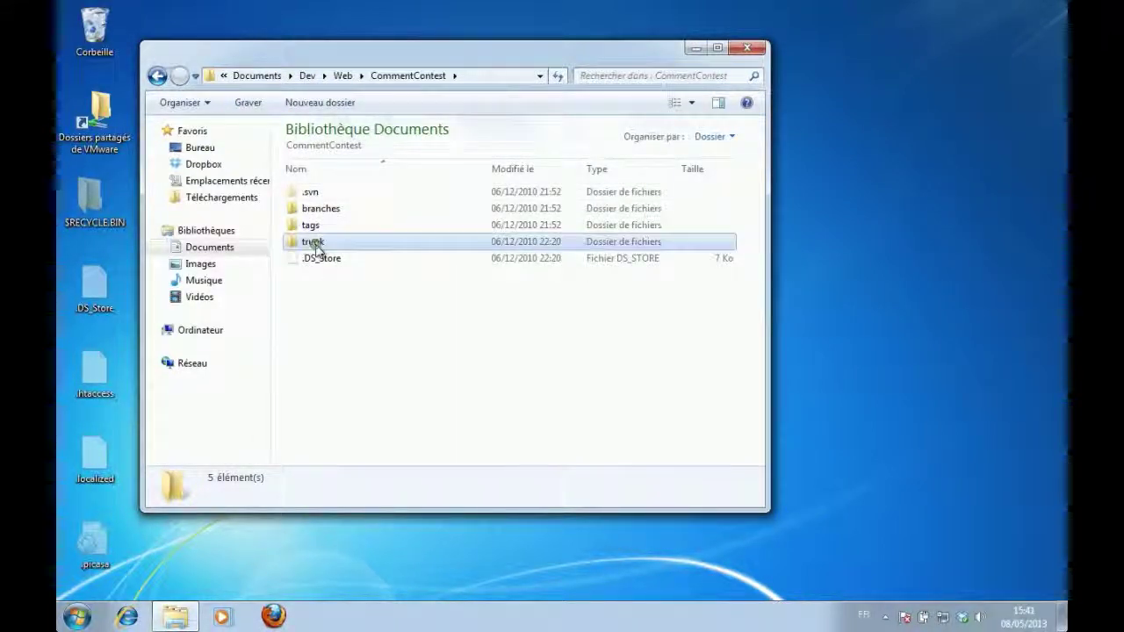
double_click(317, 245)
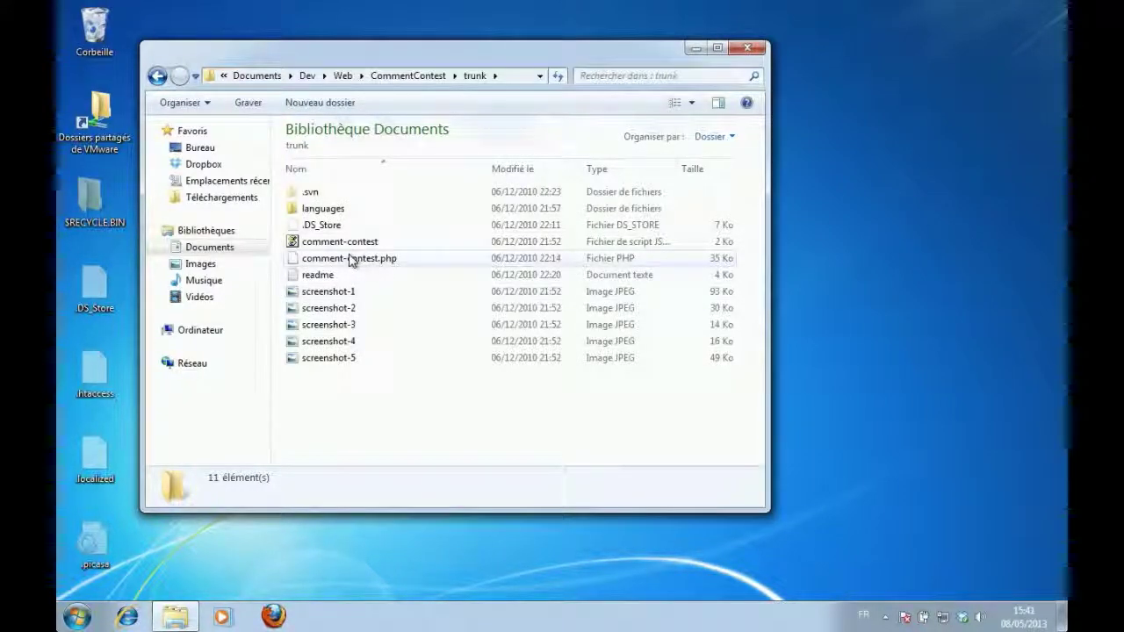
right_click(307, 245)
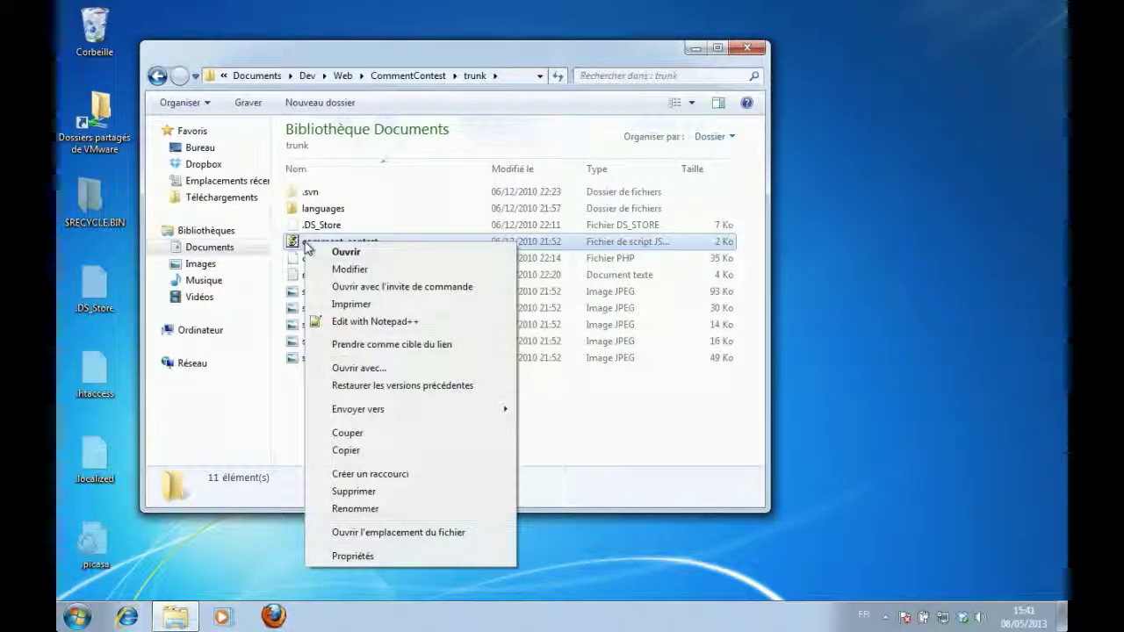
click(413, 349)
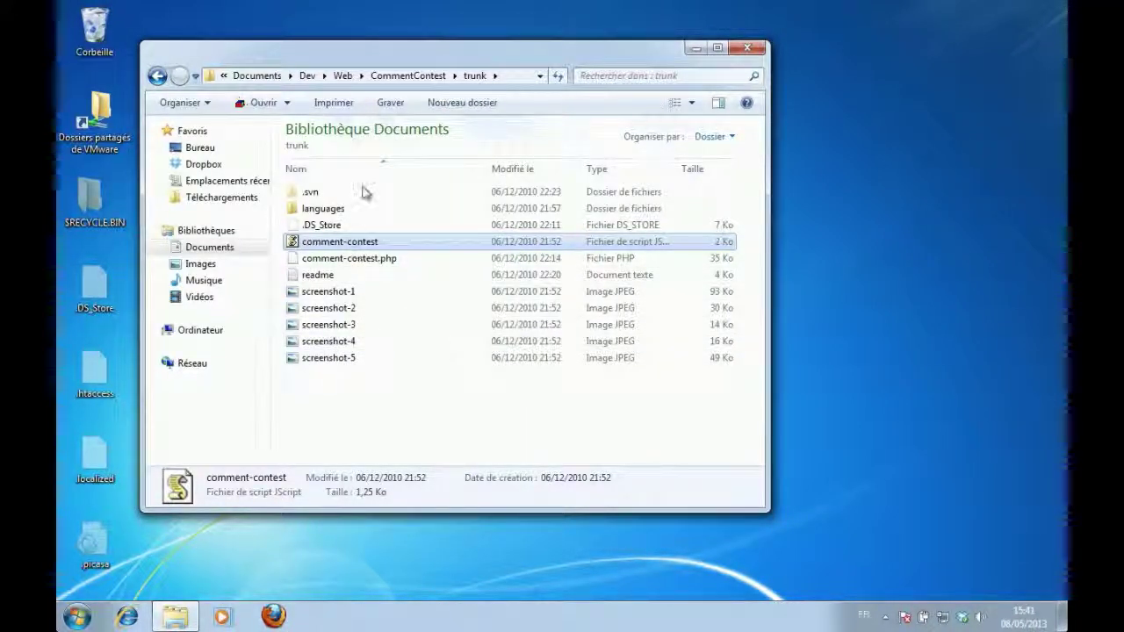
Step: Check which link commands the CommentContest folder offers and examine the server part of its full path
click(407, 77)
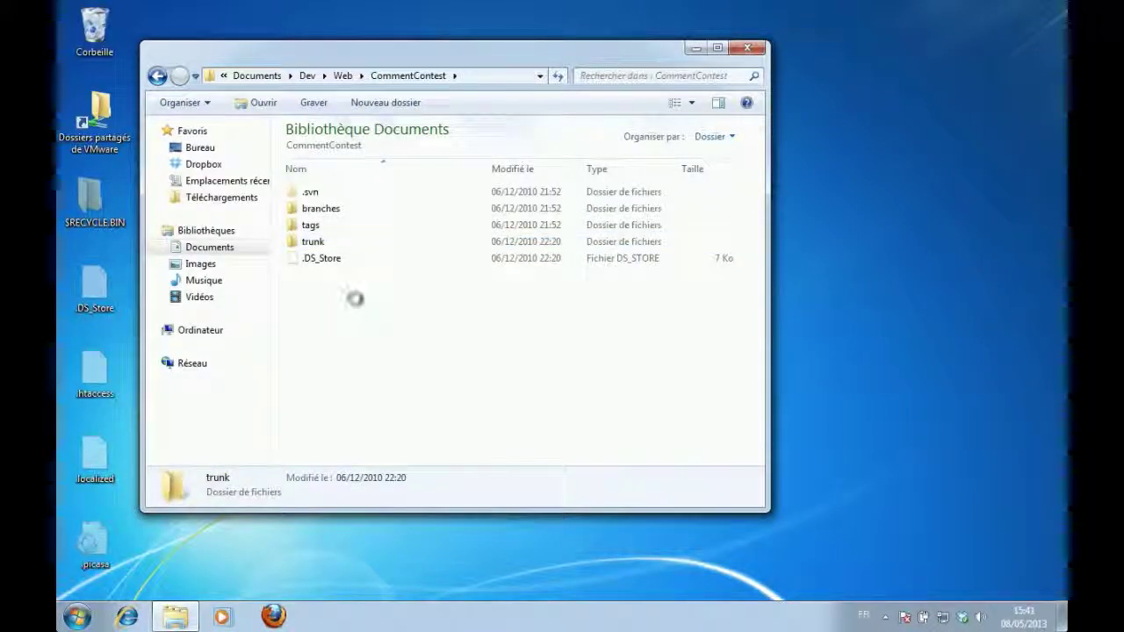
right_click(356, 303)
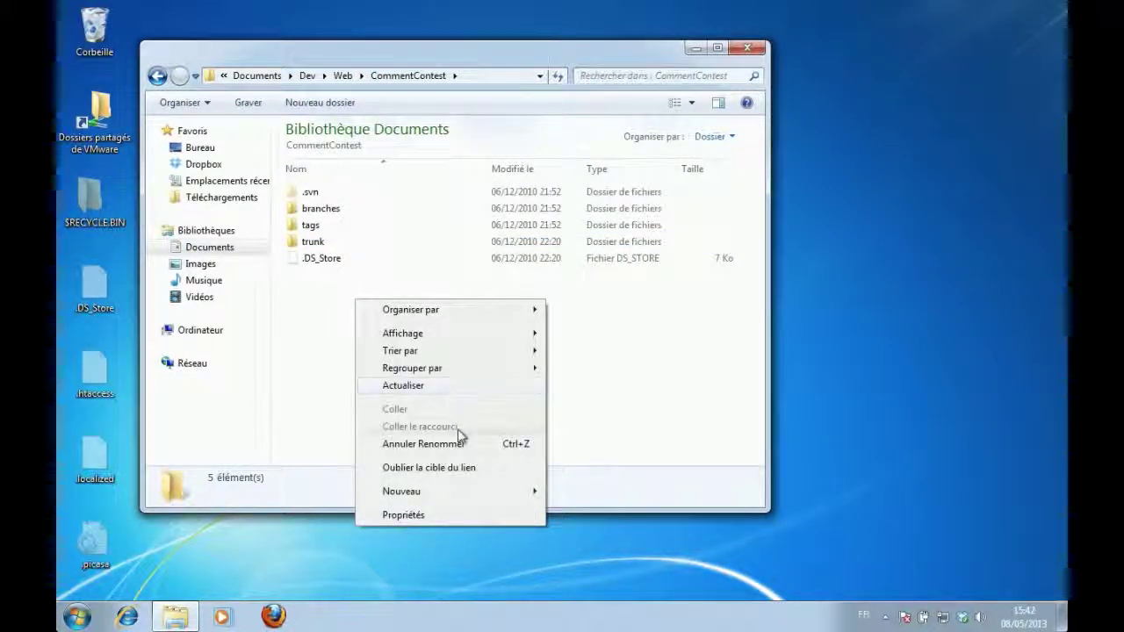
click(403, 385)
click(477, 72)
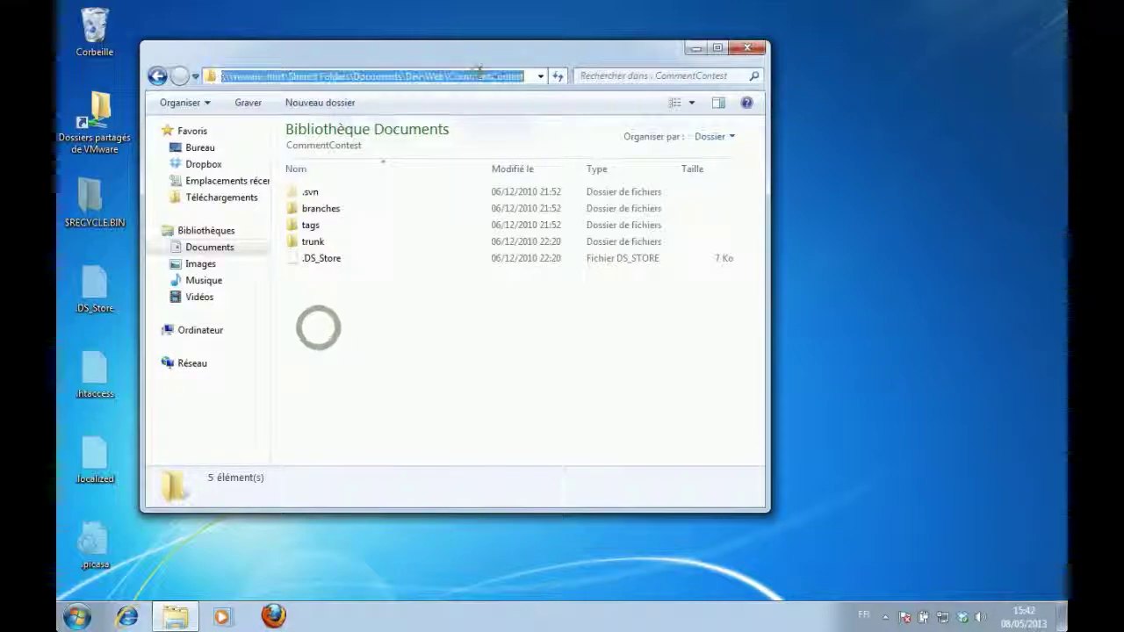
click(300, 77)
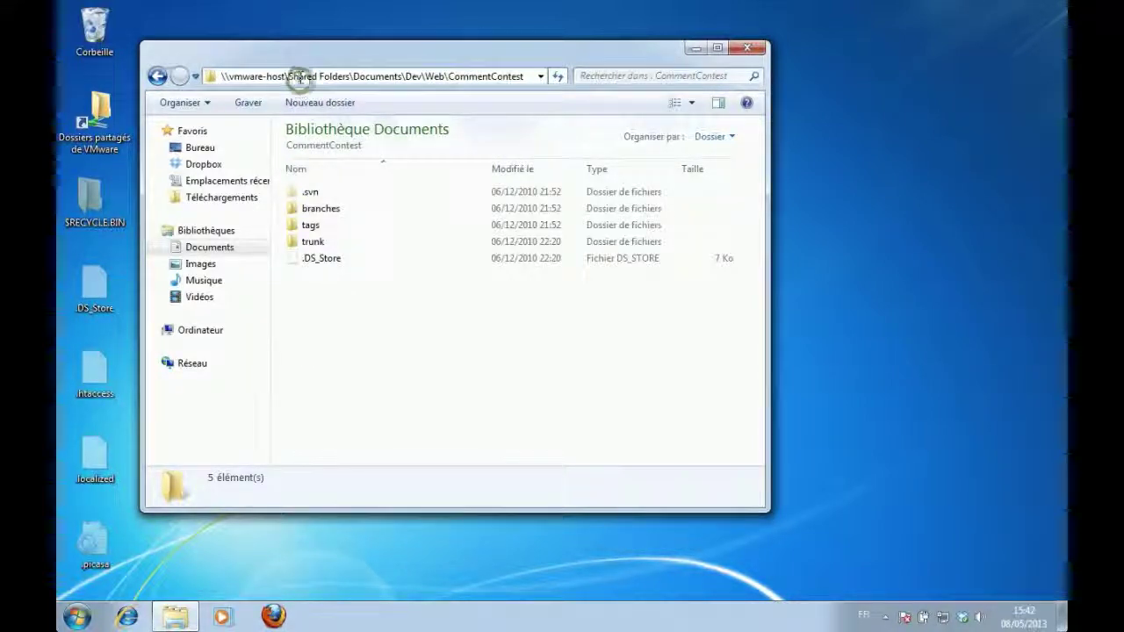
drag(301, 79, 221, 77)
click(272, 77)
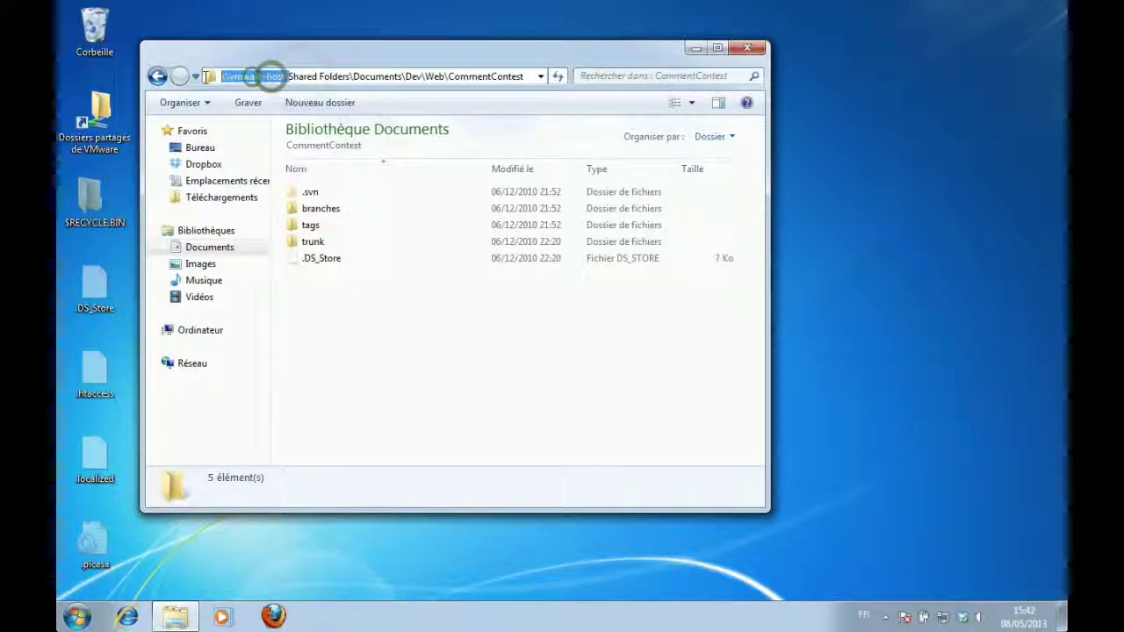
click(302, 77)
Step: Create a symbolic link to the comment-contest script in the root of drive C: and authorize symlink.exe
click(189, 330)
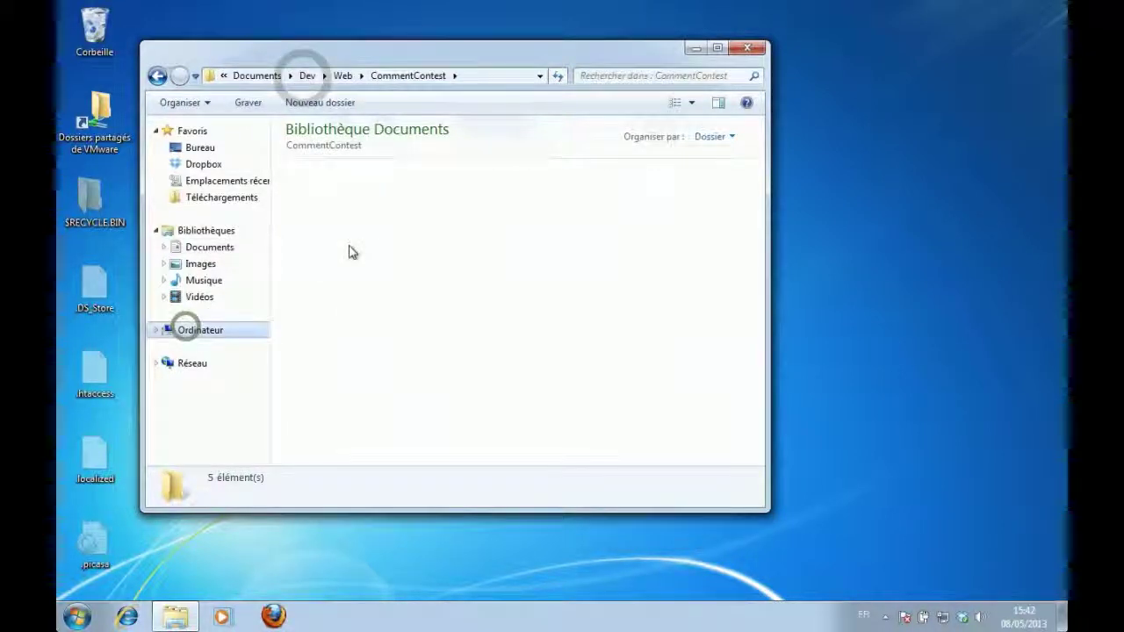
double_click(354, 171)
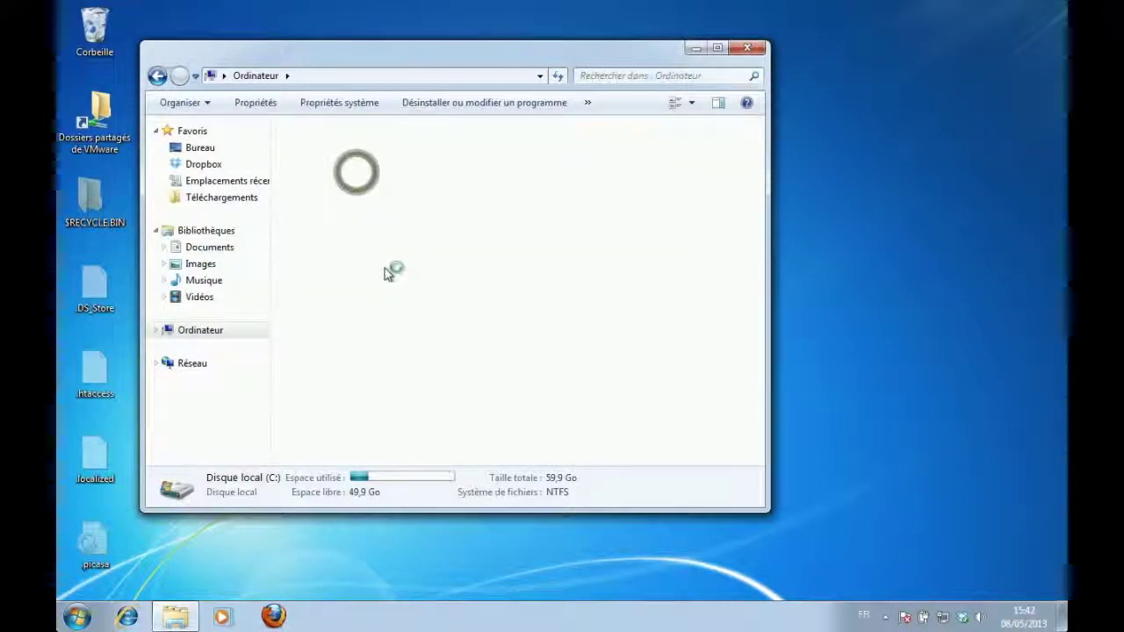
right_click(352, 263)
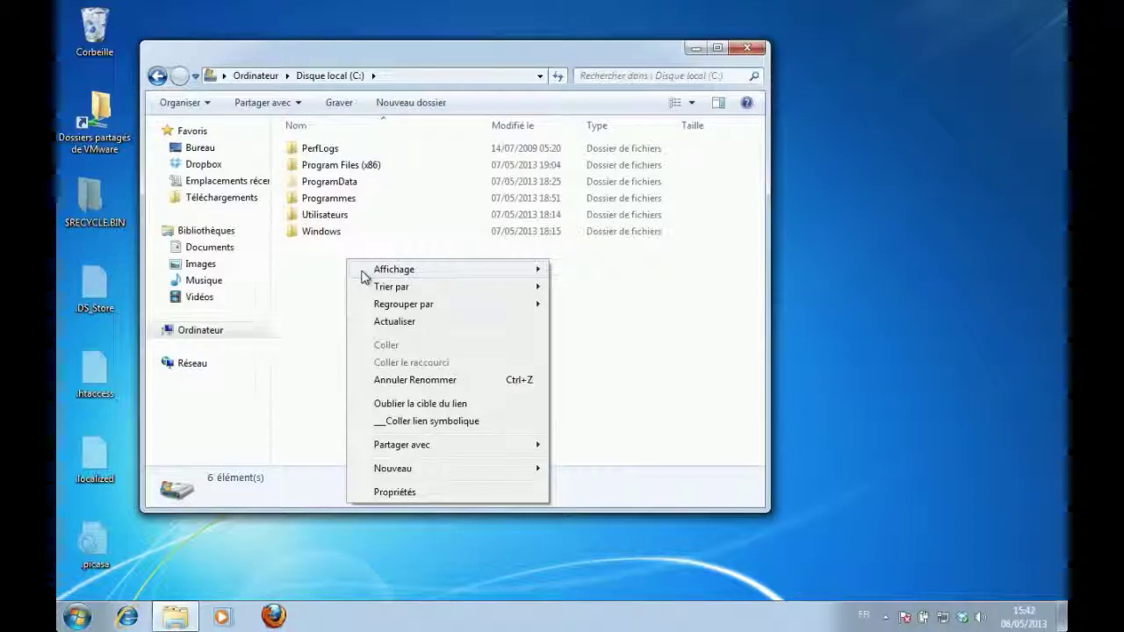
click(418, 424)
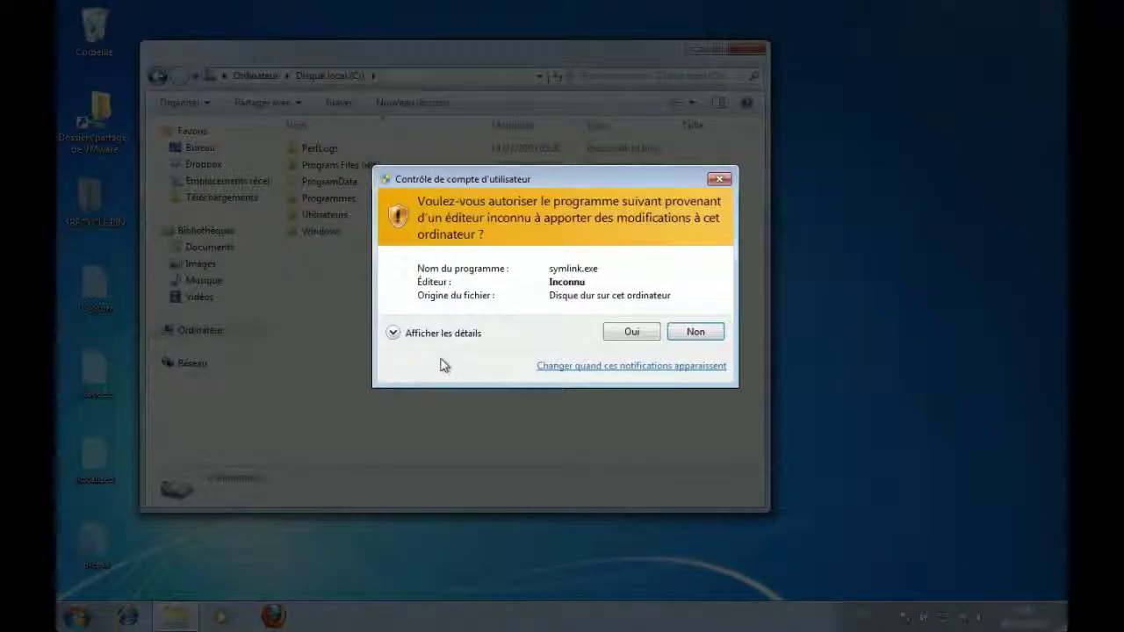
click(623, 336)
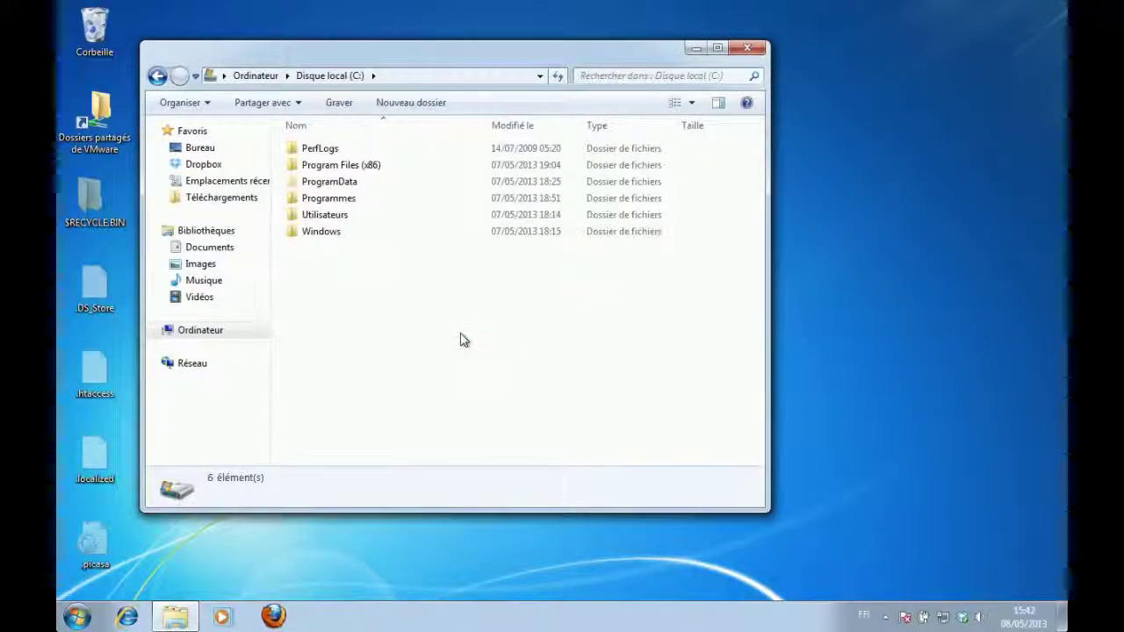
Step: Open the comment-contest link in the root of drive C: with Notepad++ to check its contents
click(315, 250)
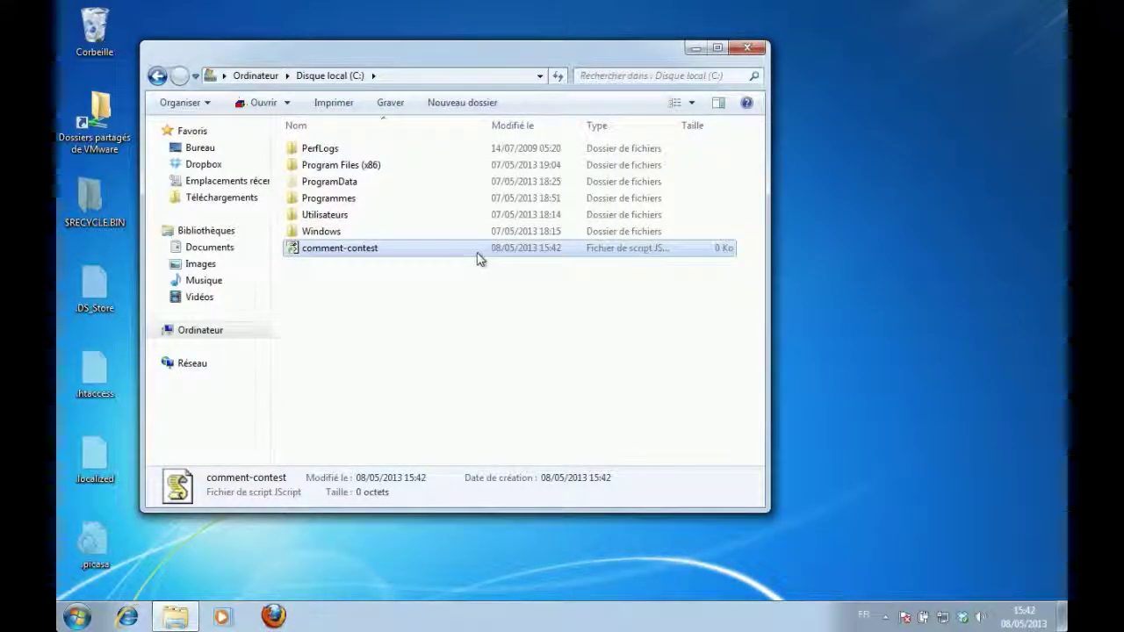
right_click(345, 251)
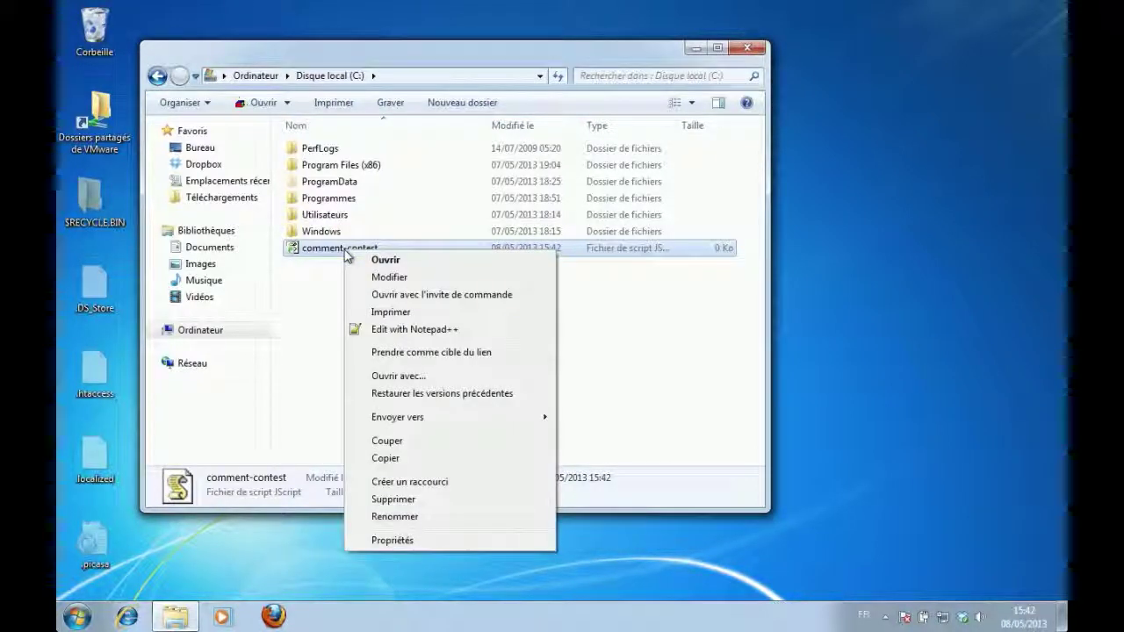
click(419, 329)
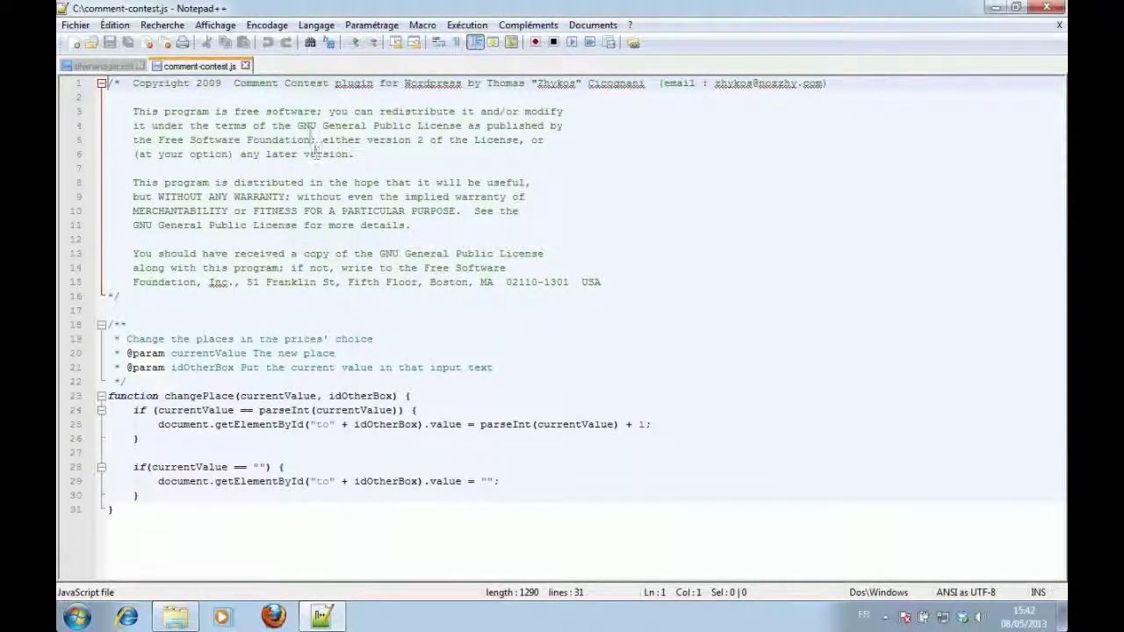
Step: Close comment-contest.js and sitemanager.xml in Notepad++ and quit the editor
click(246, 67)
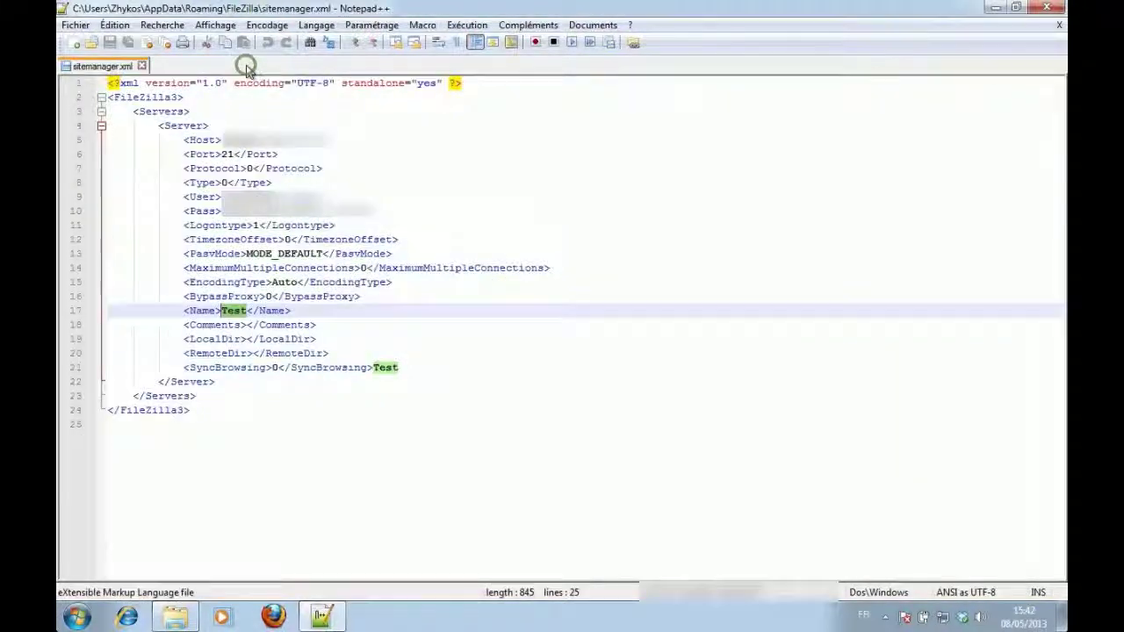
click(141, 67)
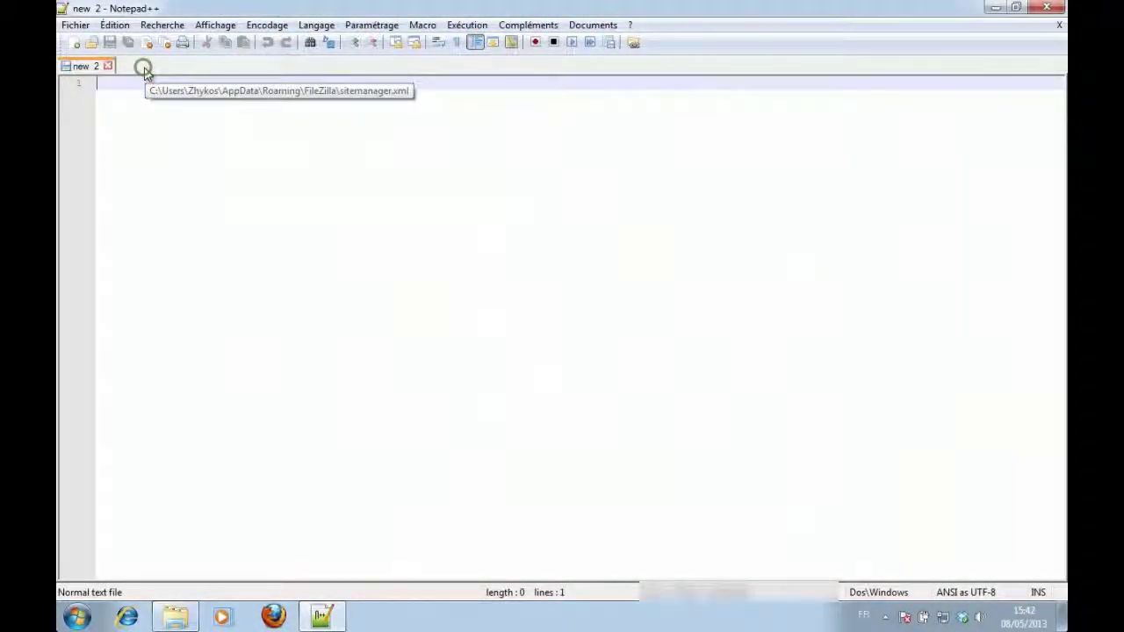
click(1019, 7)
click(815, 28)
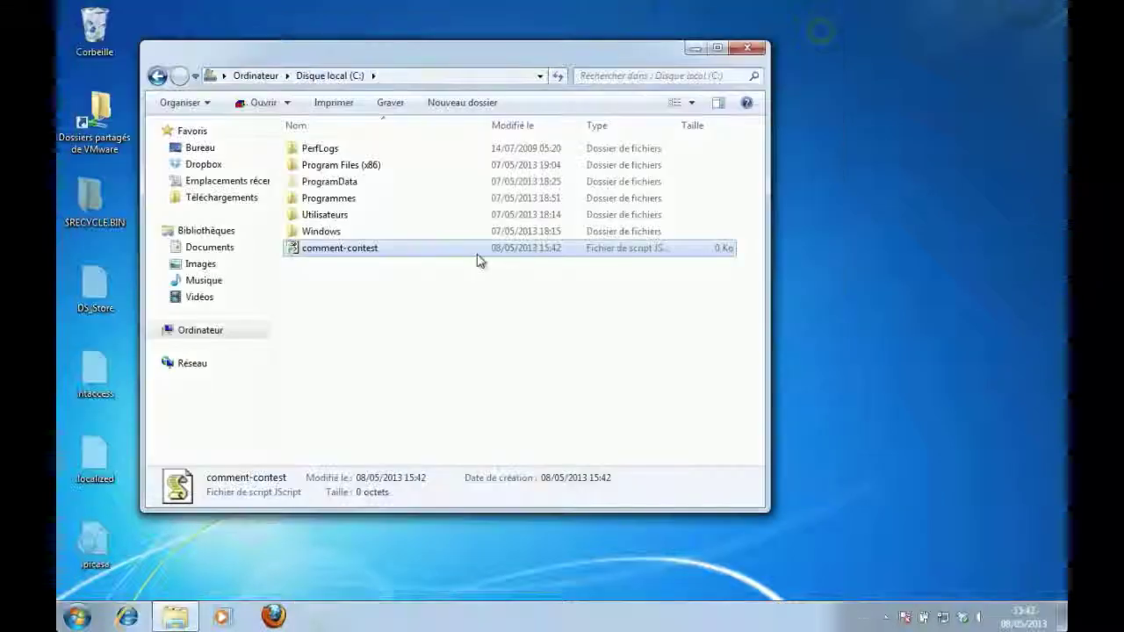
Step: Delete the comment-contest link from the root of drive C:, continuing with administrator rights
right_click(313, 250)
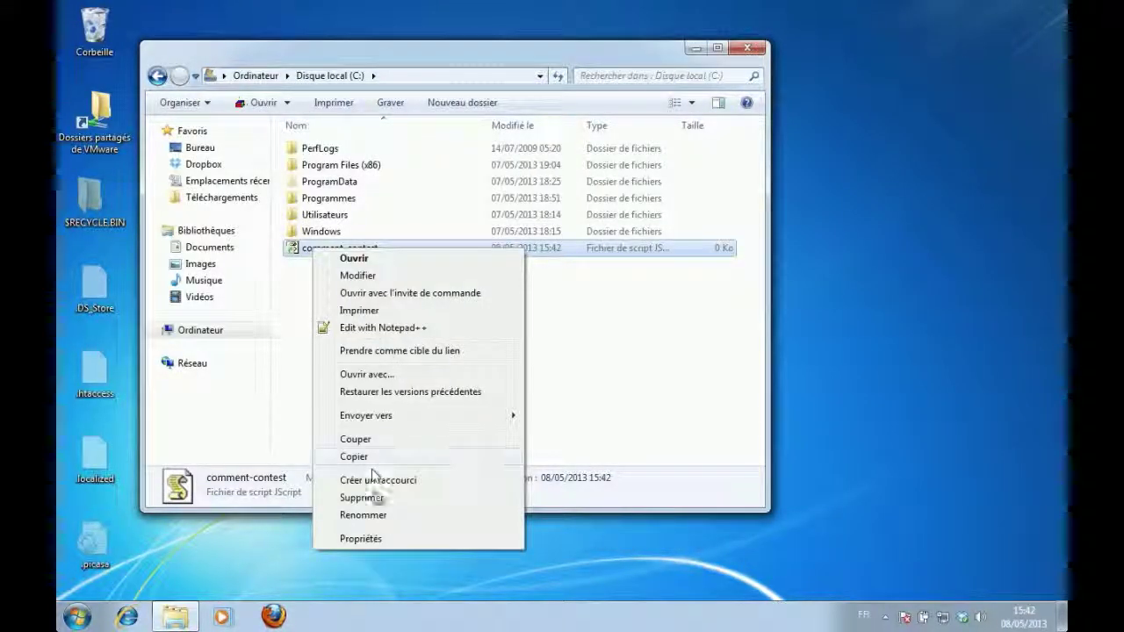
click(371, 498)
click(623, 374)
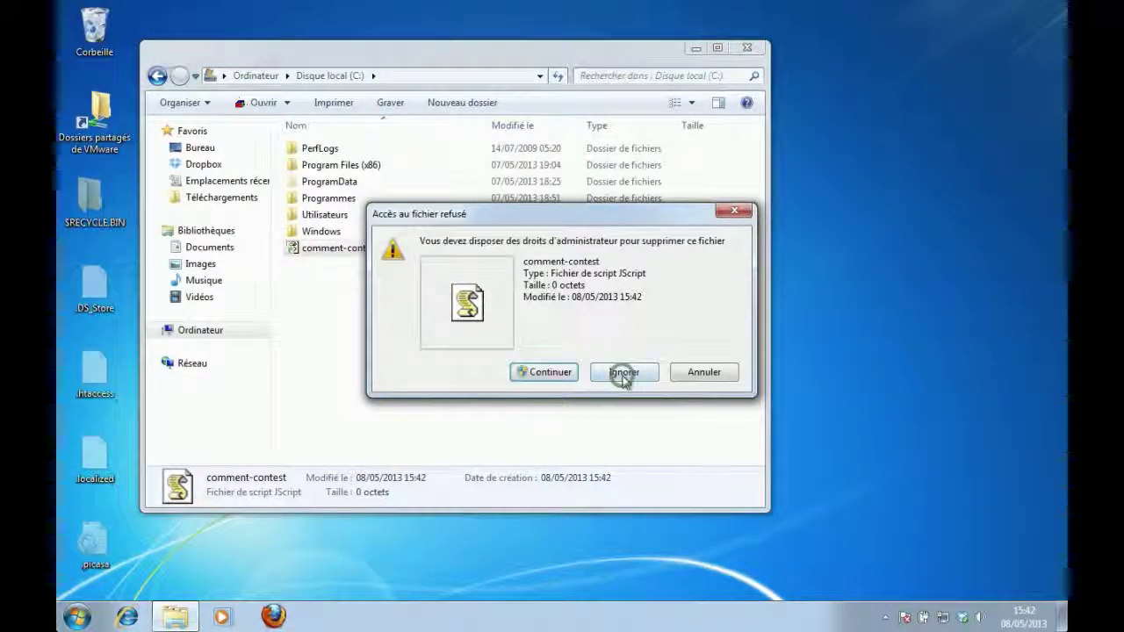
click(551, 373)
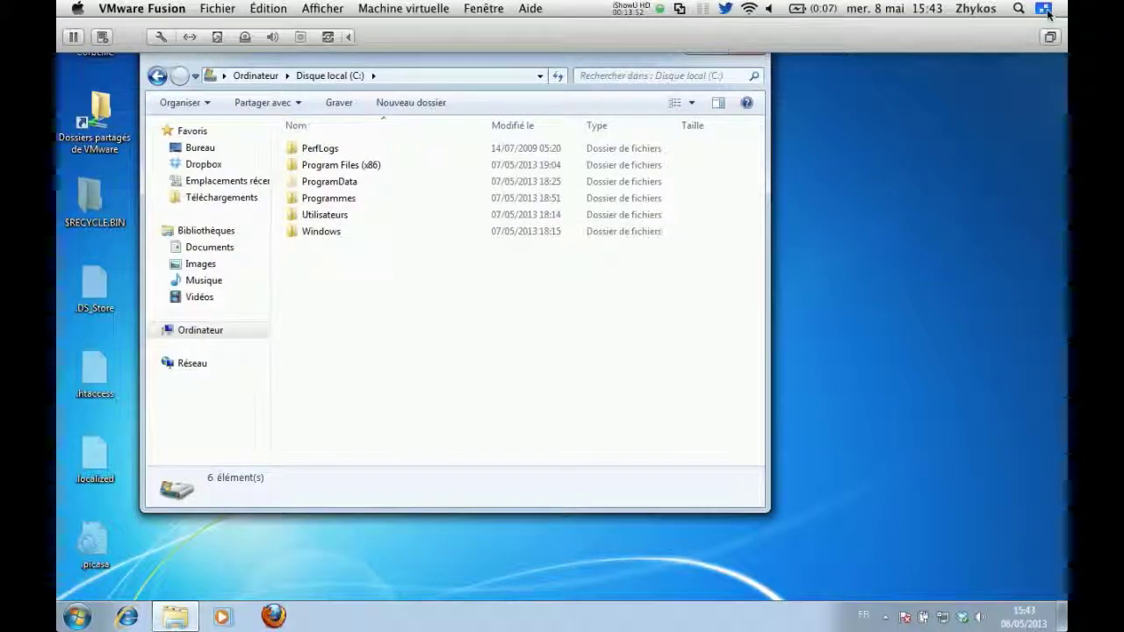
Step: Take the Windows 7 x64 virtual machine out of full screen and switch to Terminal on the Mac
click(1048, 10)
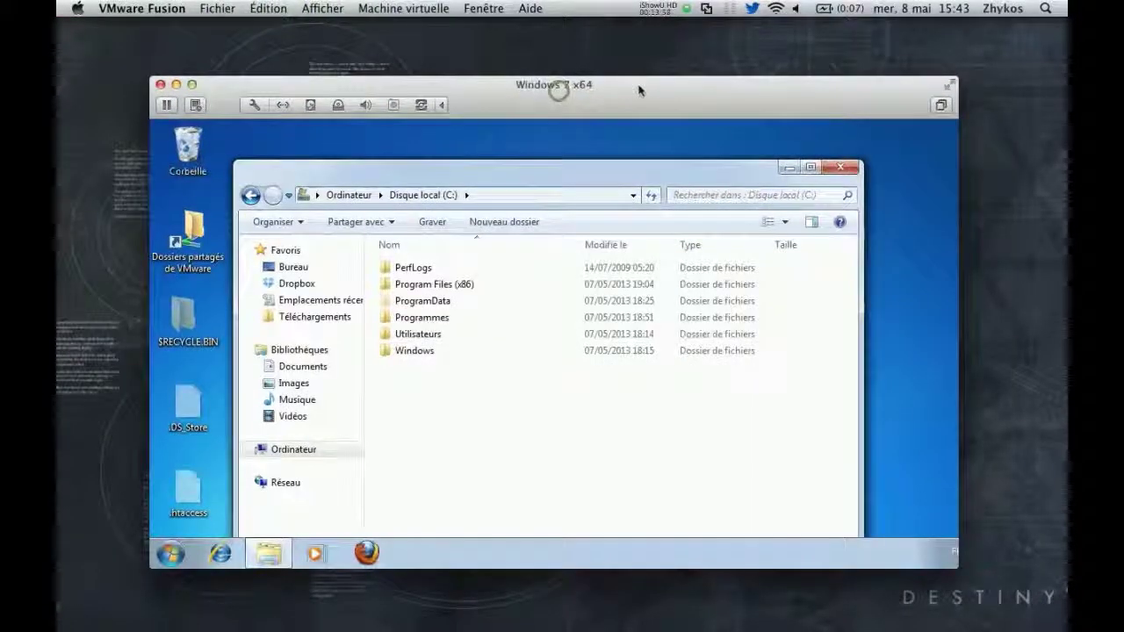
mouse_move(492, 630)
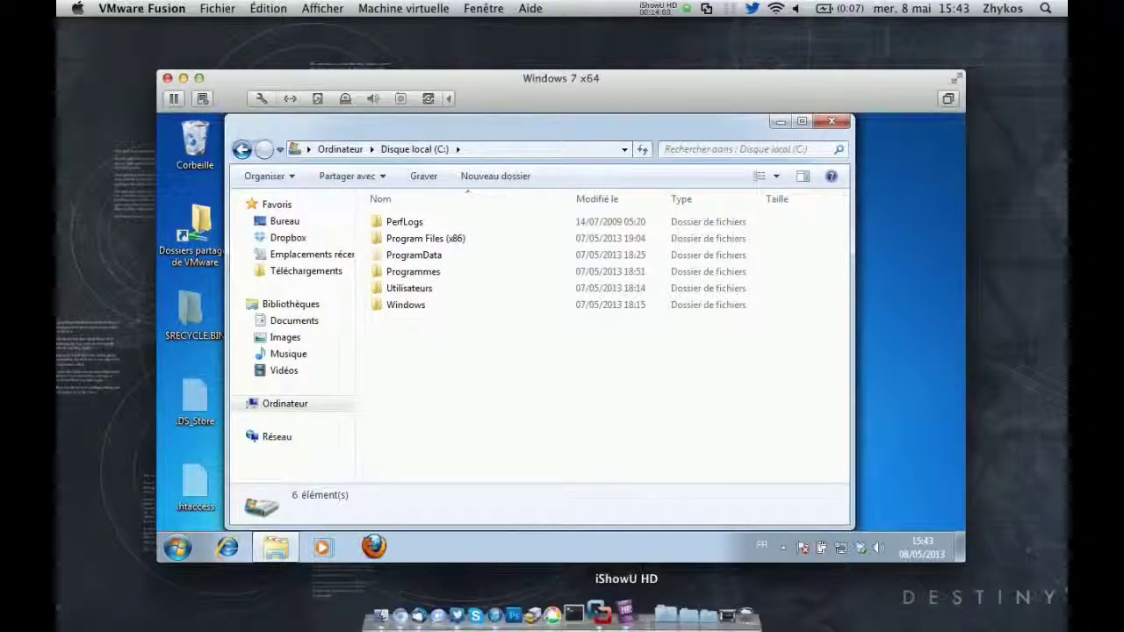
click(585, 614)
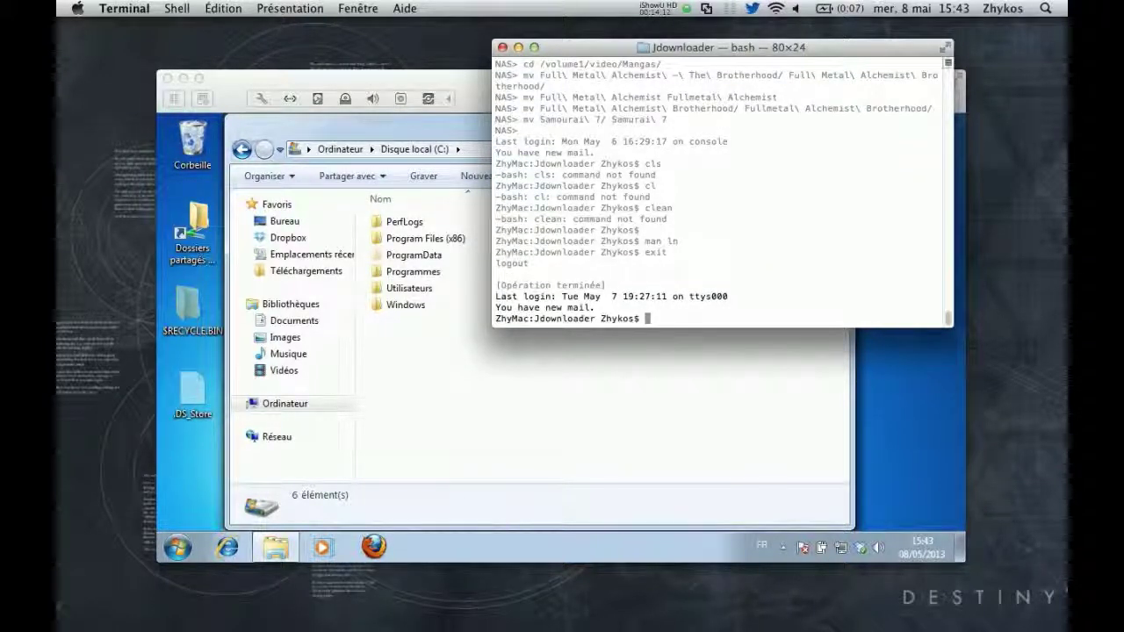
Step: Clear the old output in Terminal and move its window over the middle of the virtual machine
key(super+s)
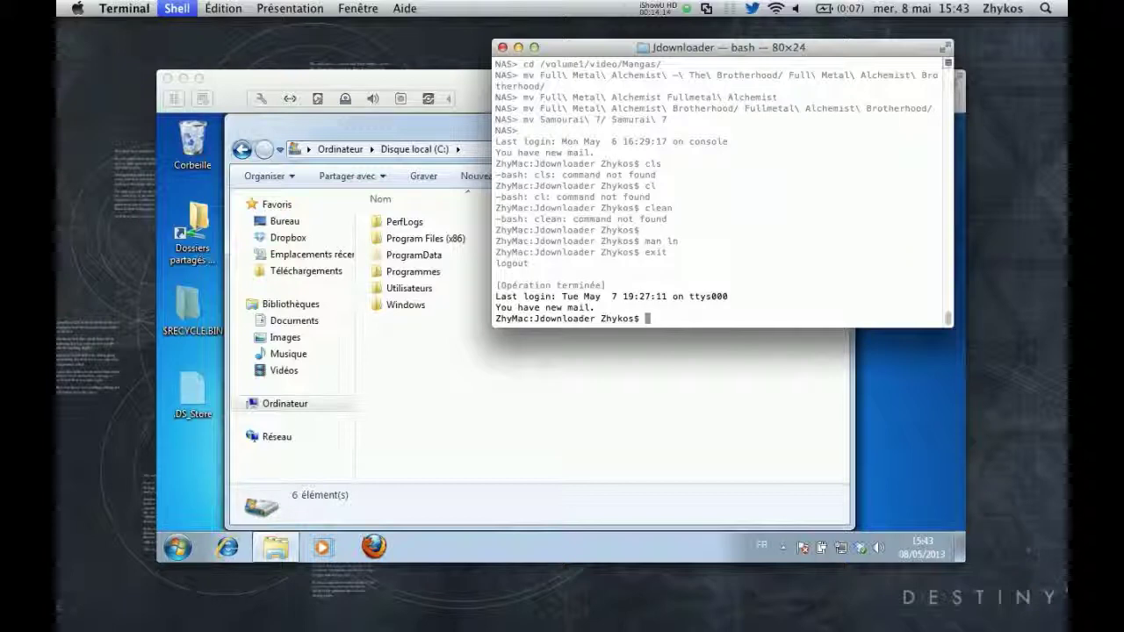
click(767, 148)
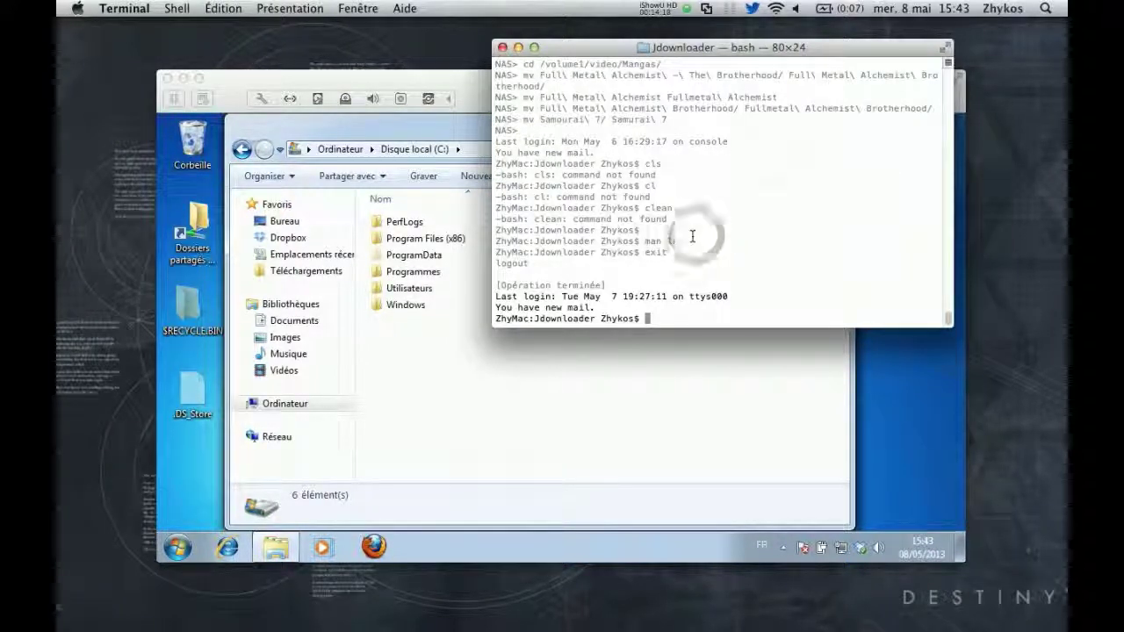
key(super+k)
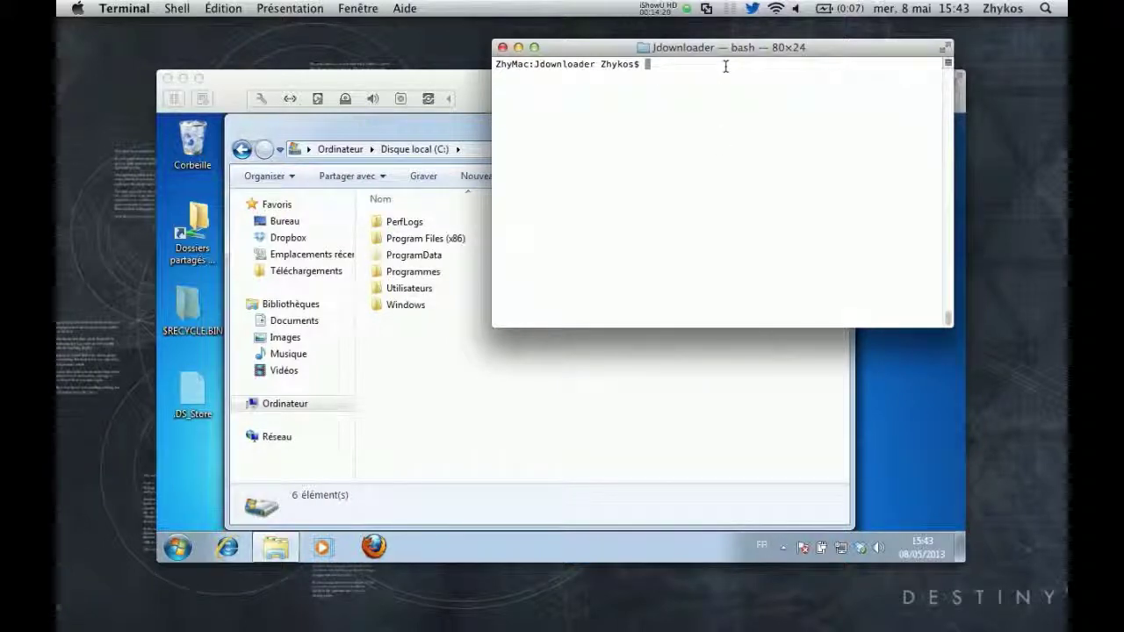
drag(728, 48, 557, 152)
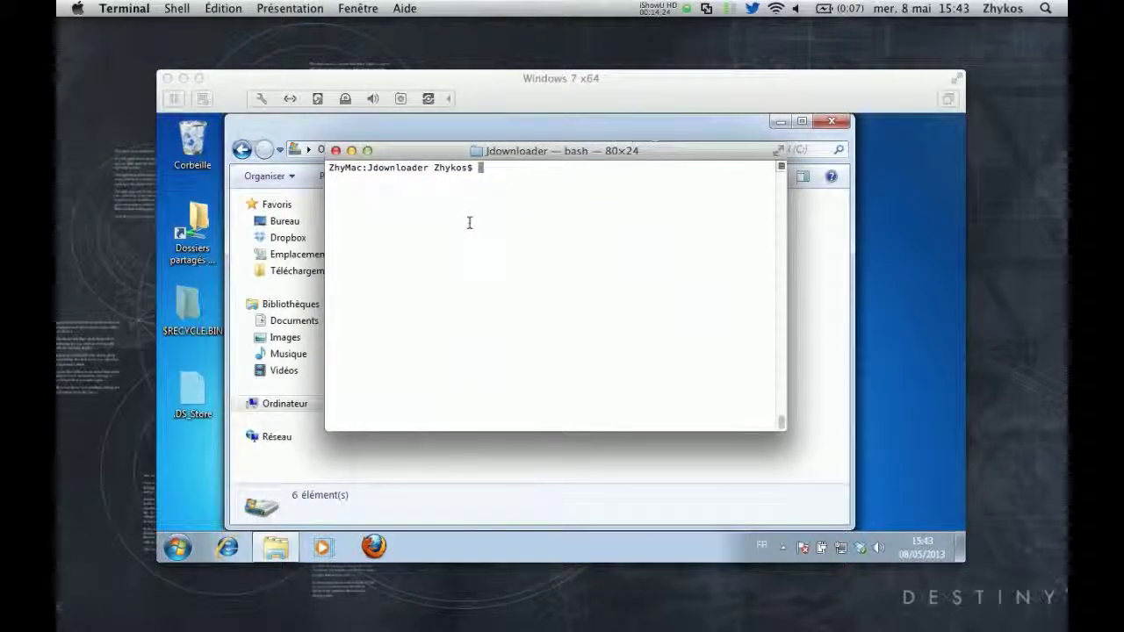
Step: Display the manual page of the ln command with man ln and enlarge the Terminal window
text(ln)
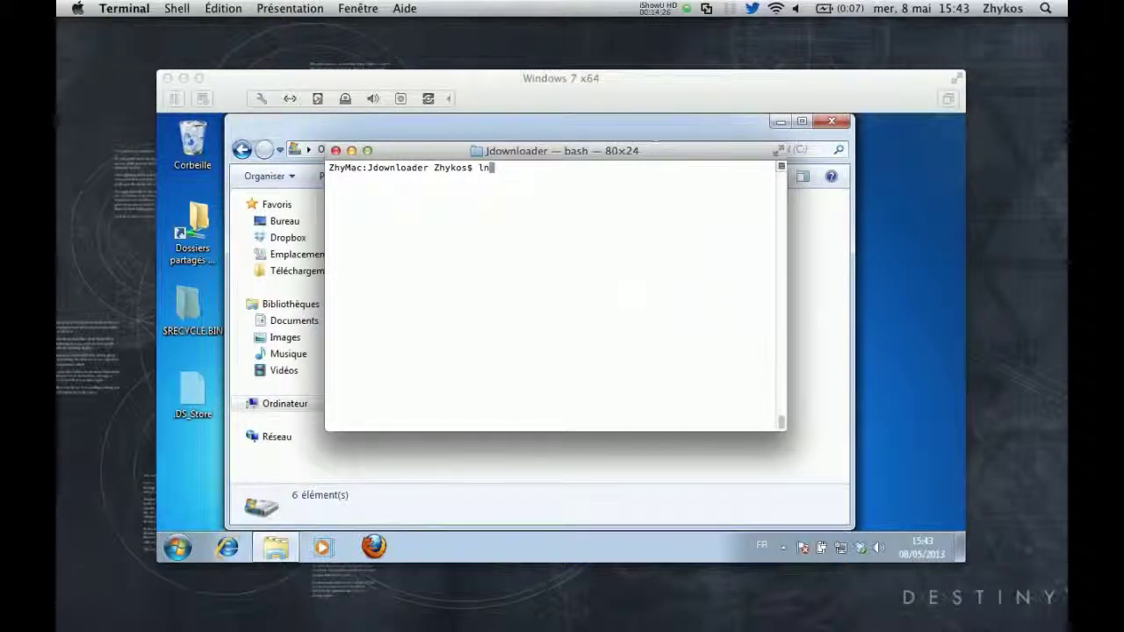
key(BackSpace)
key(BackSpace)
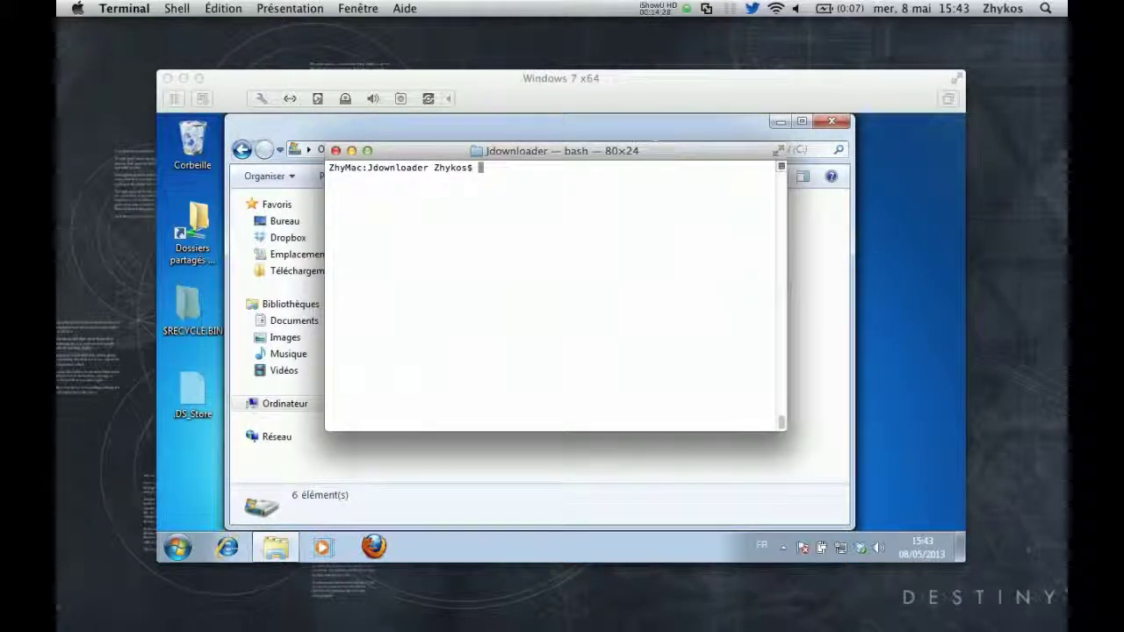
text(man lb)
key(Return)
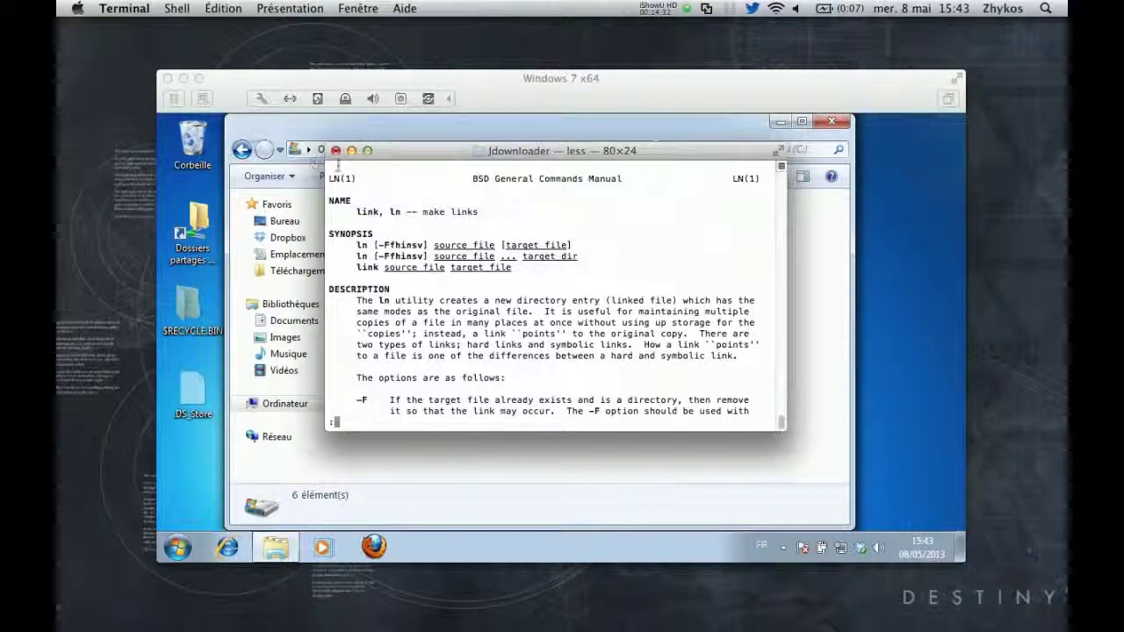
click(367, 151)
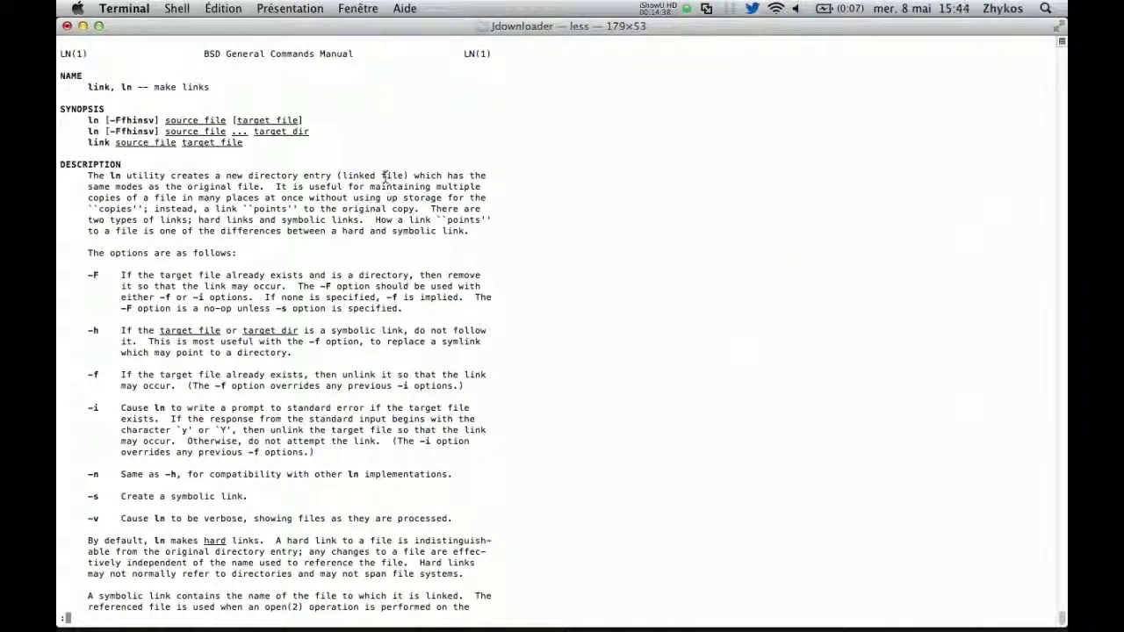
Step: Examine the linked file description and the -s option in the ln manual, and leave the manual page
drag(343, 175, 409, 176)
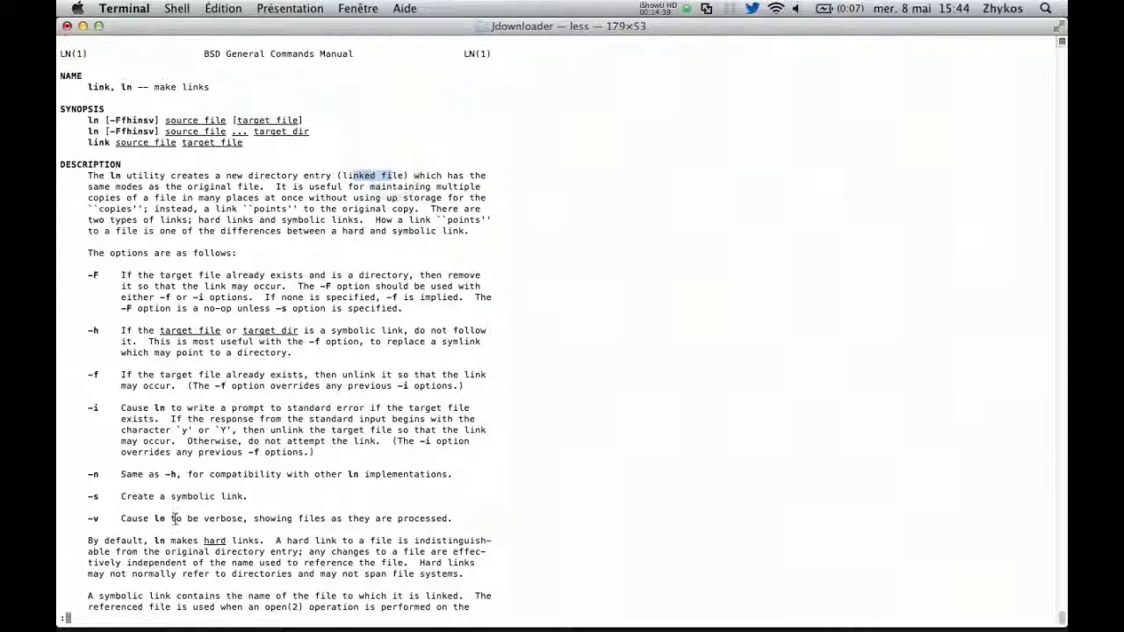
scroll(175, 519, down, 5)
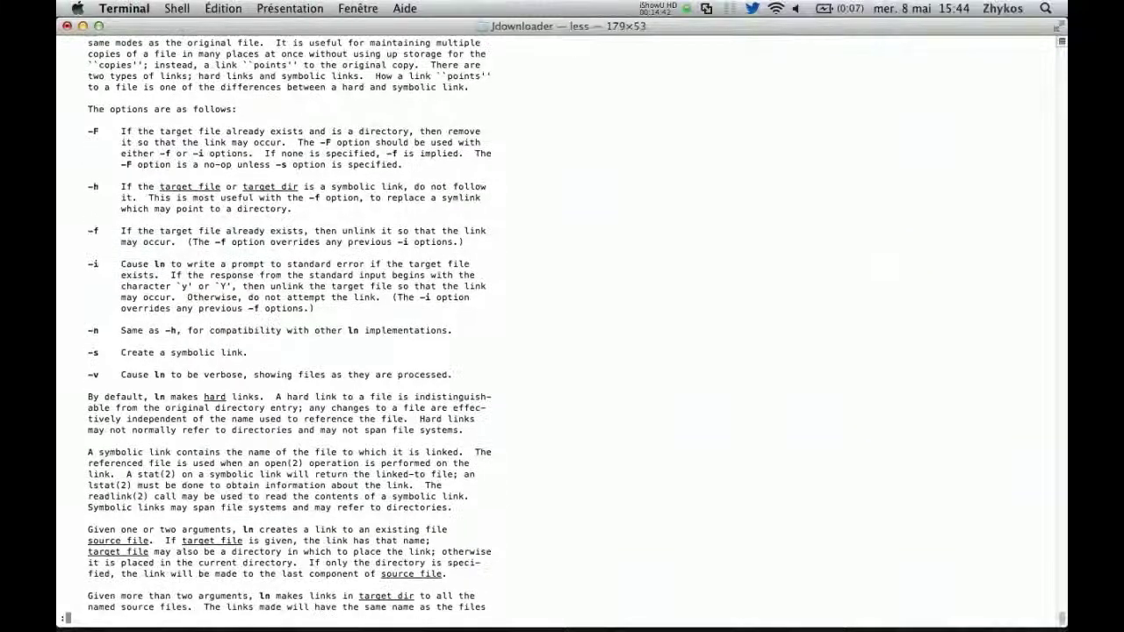
scroll(59, 569, down, 1)
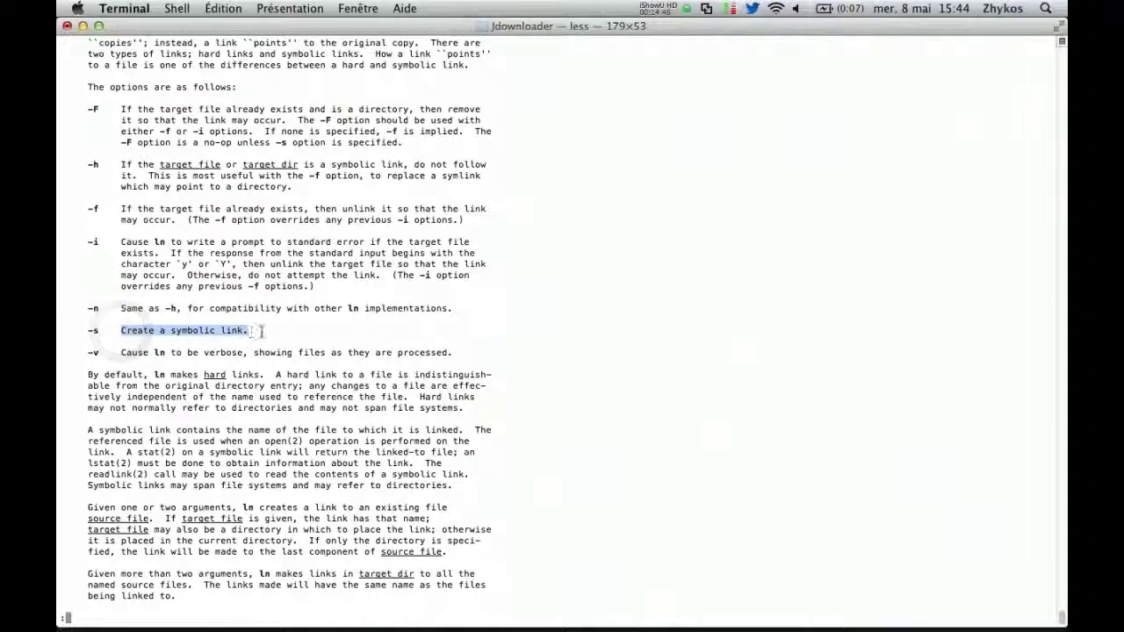
scroll(262, 331, up, 8)
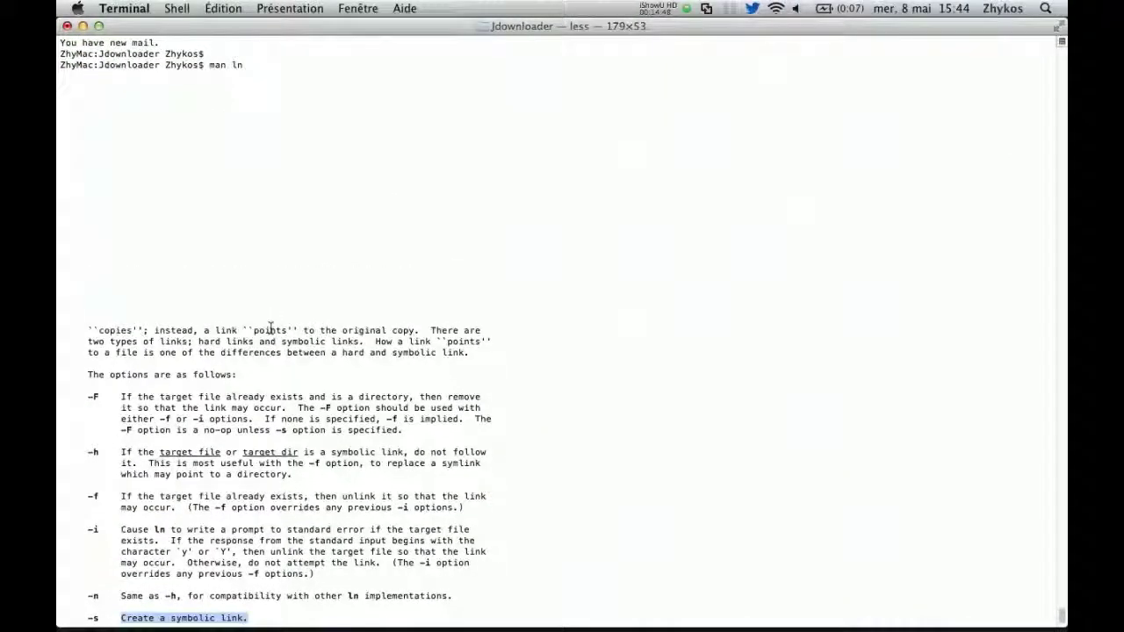
scroll(301, 313, down, 8)
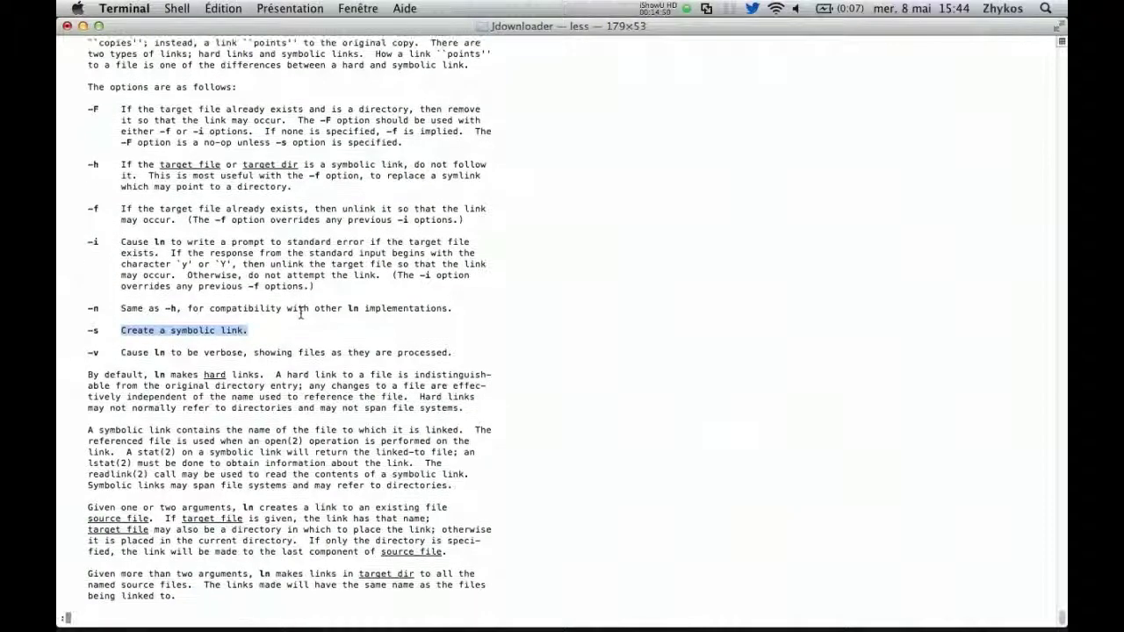
text(q)
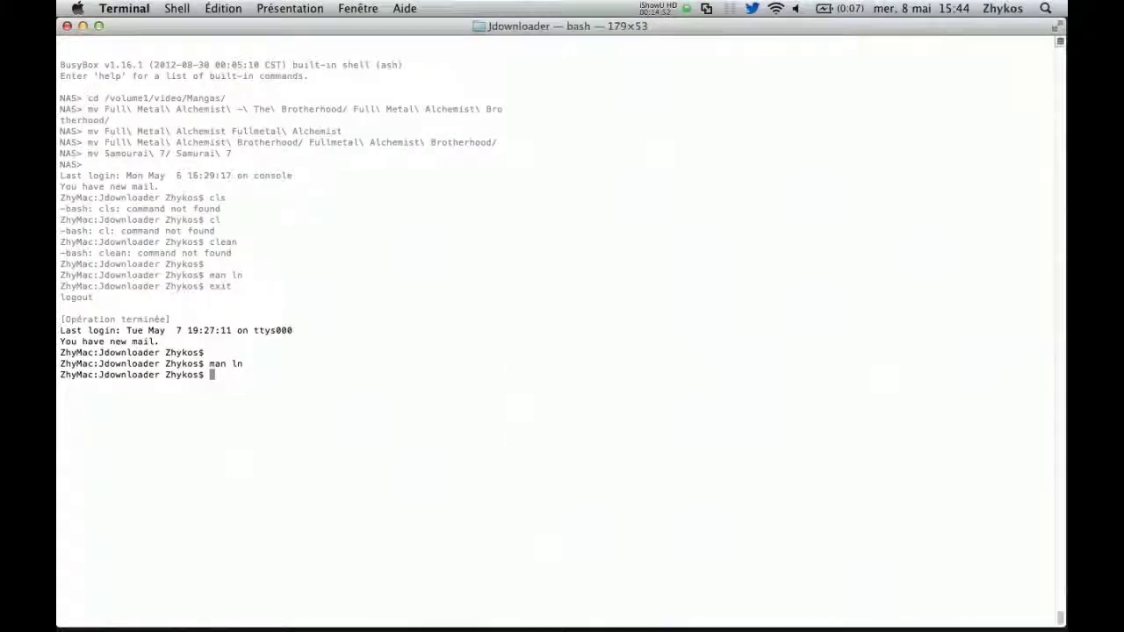
Step: Write the example command ln -s lllll llefdsfdsfds, highlight its two arguments without running it, and quit Terminal
text(ln -s lllll llefdsfdsfds)
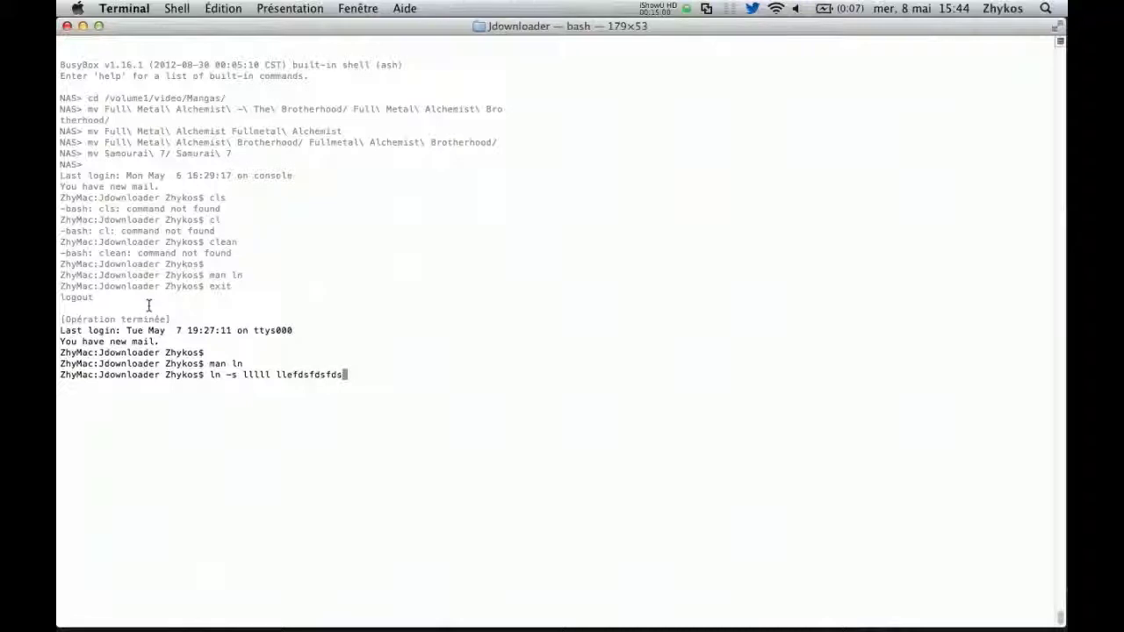
double_click(253, 375)
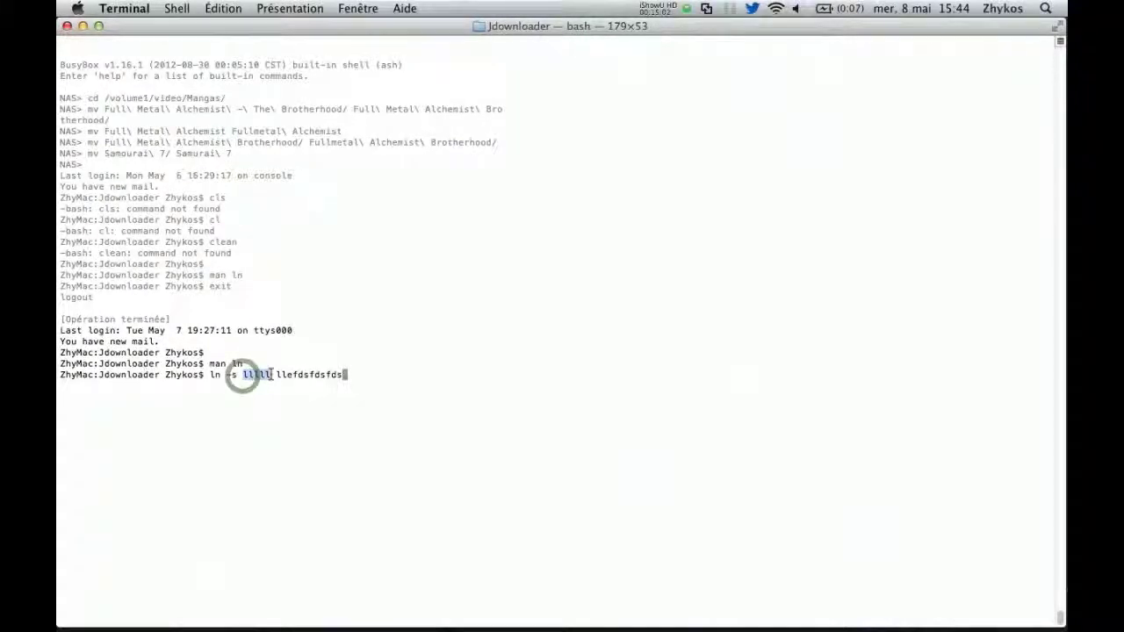
double_click(278, 375)
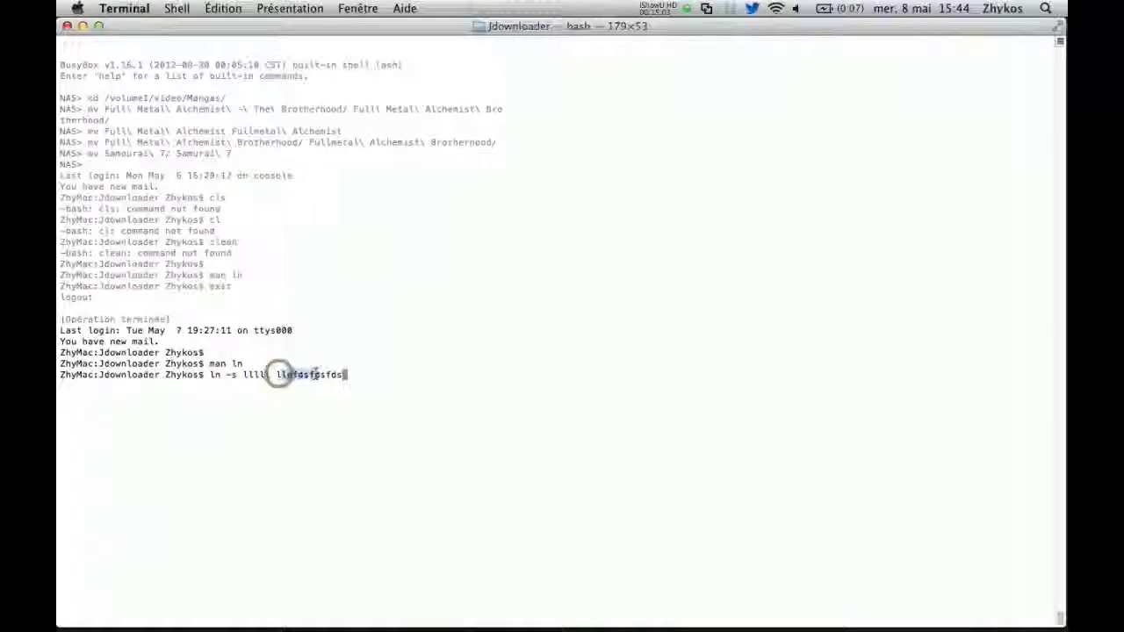
triple_click(350, 375)
drag(350, 375, 212, 375)
key(super+q)
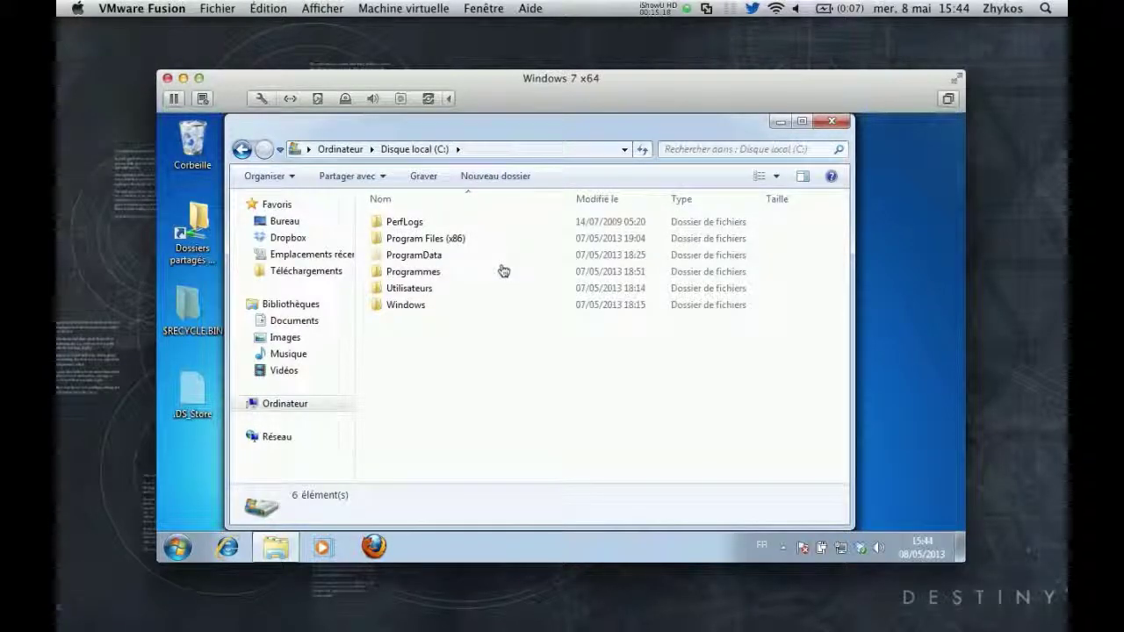
Step: Switch to Chromium, open Google Drive from the Google home page and point out the FirefoxPortable folder in Mon Drive
click(437, 274)
click(416, 615)
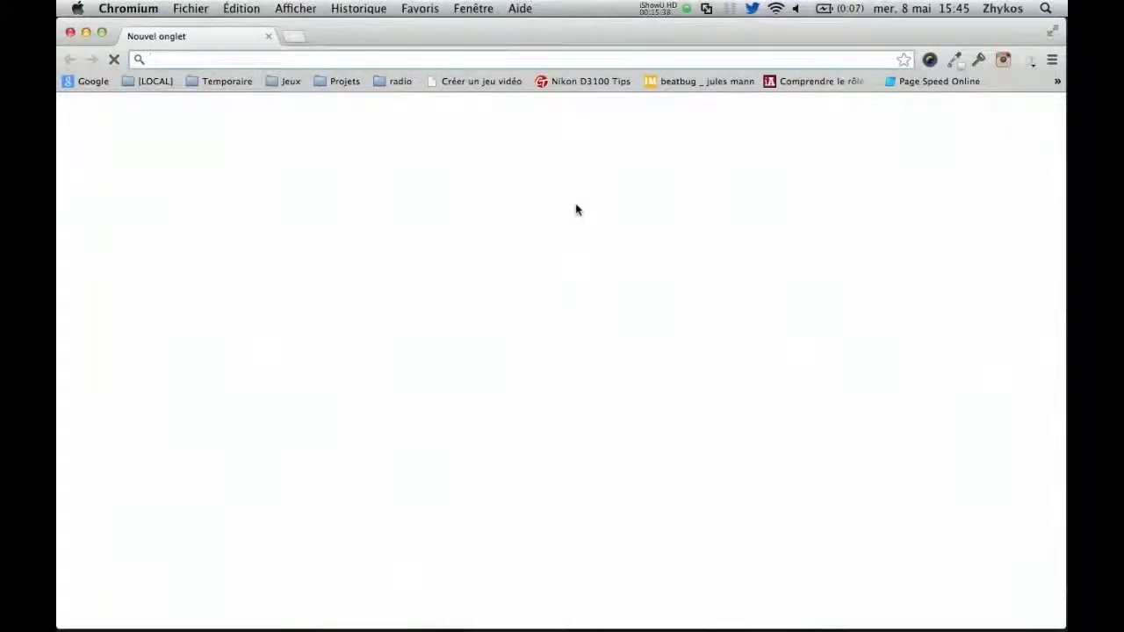
click(86, 81)
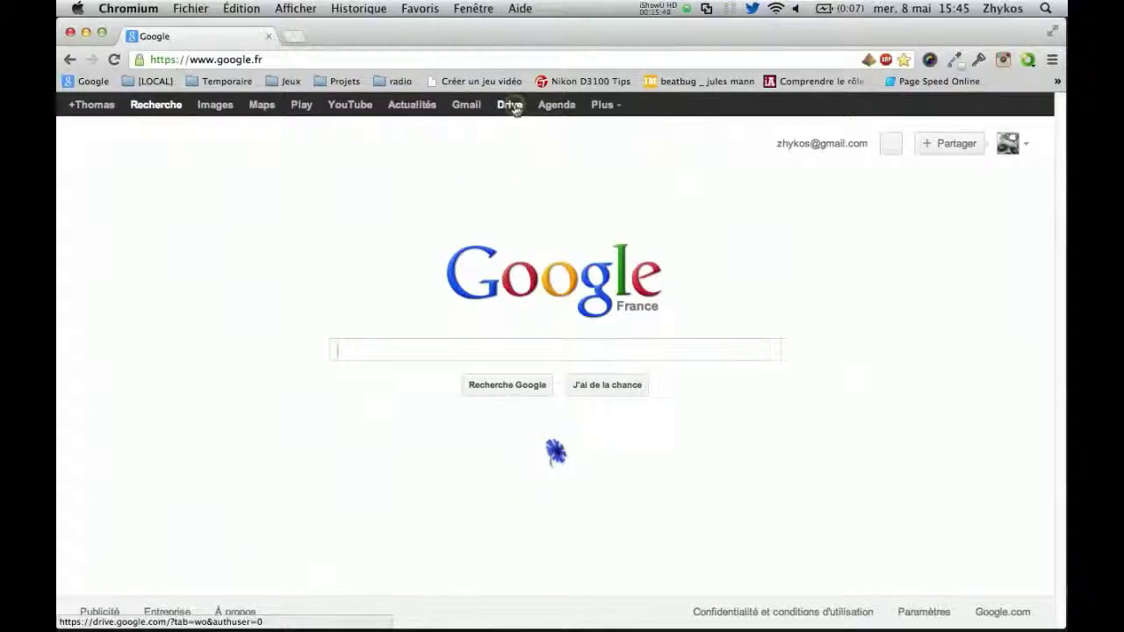
click(510, 105)
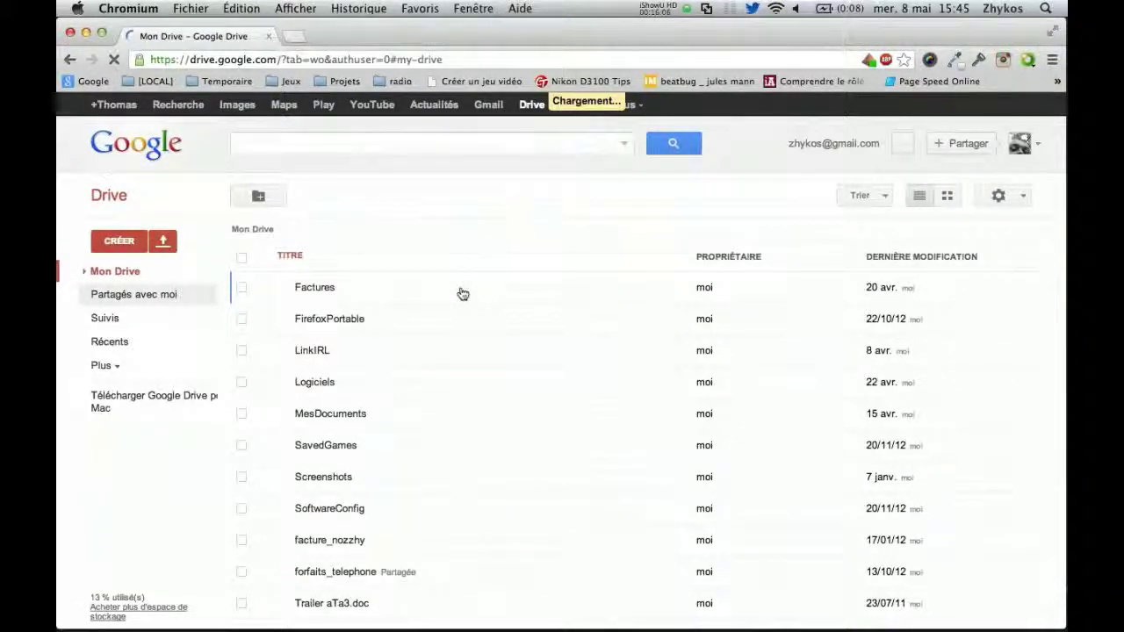
click(374, 322)
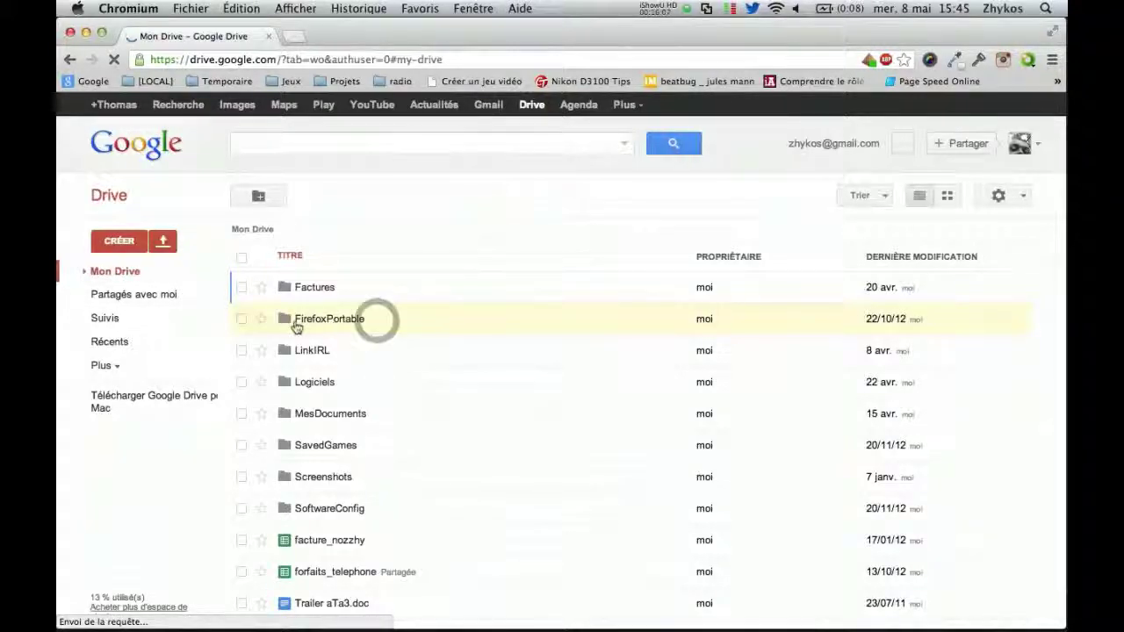
drag(297, 327, 369, 325)
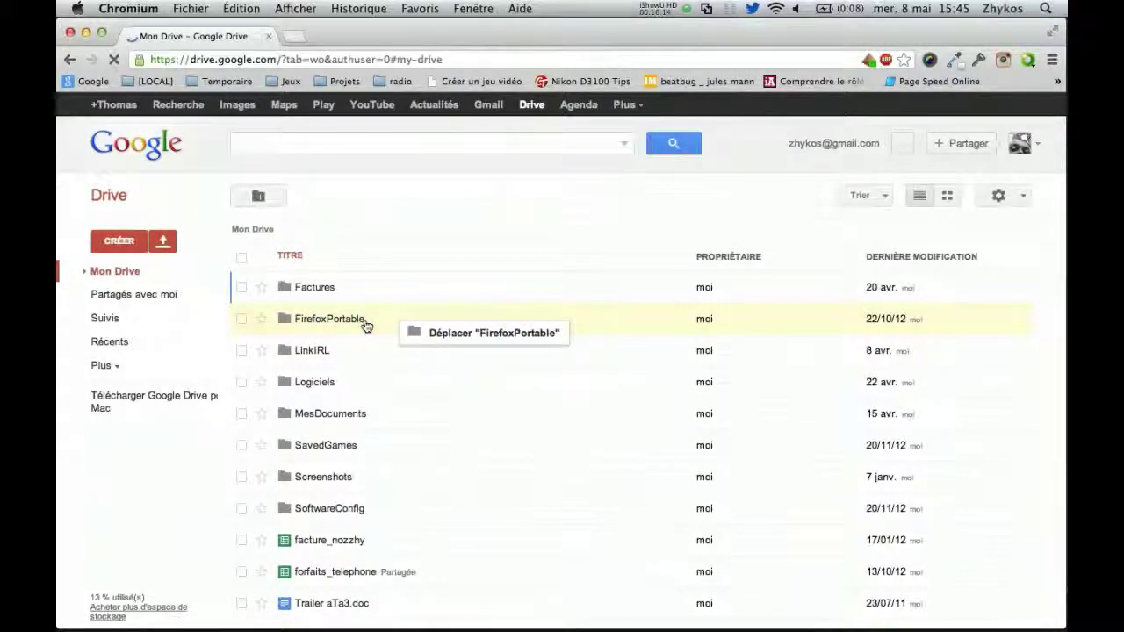
Step: Point out the FirefoxPortable and Logiciels folders, look inside My Games within SavedGames, and return to Mon Drive
drag(366, 326, 366, 326)
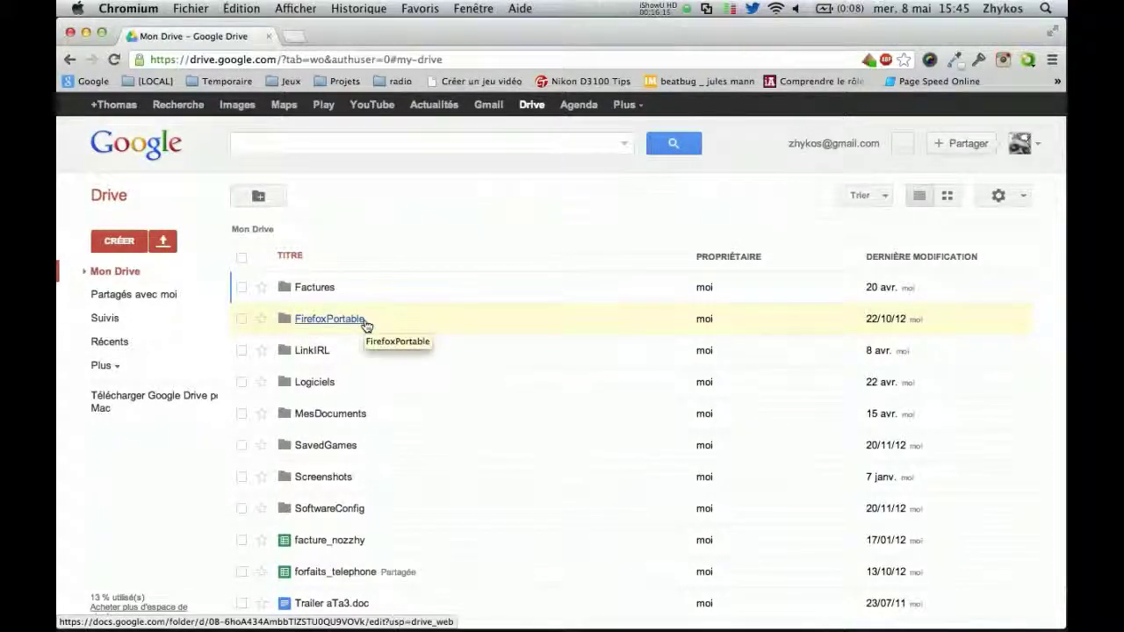
click(366, 322)
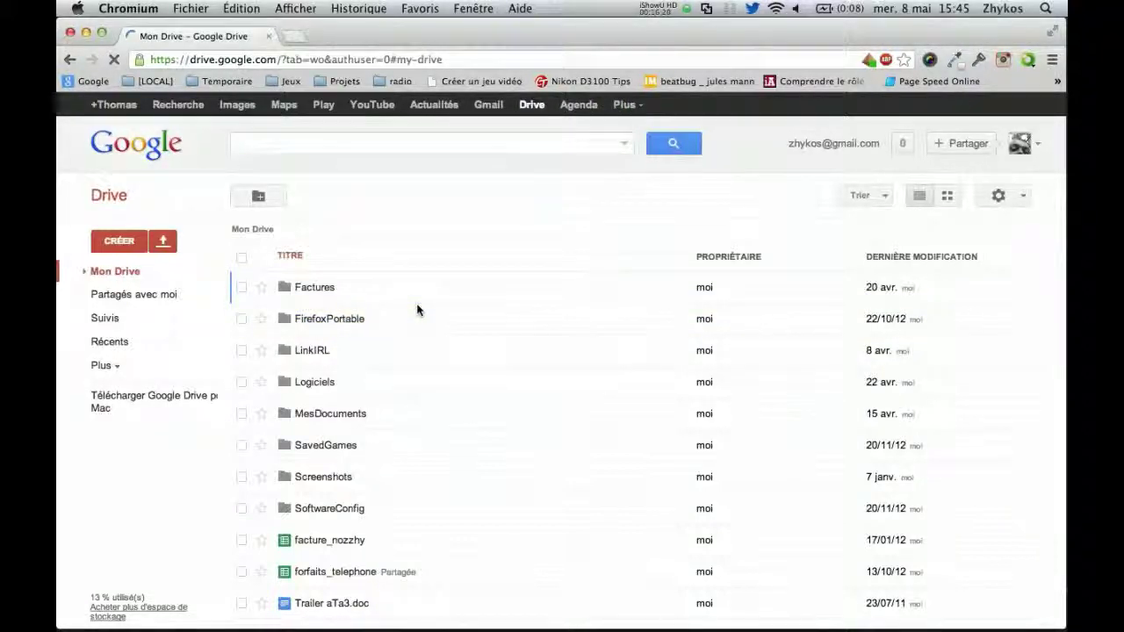
click(327, 384)
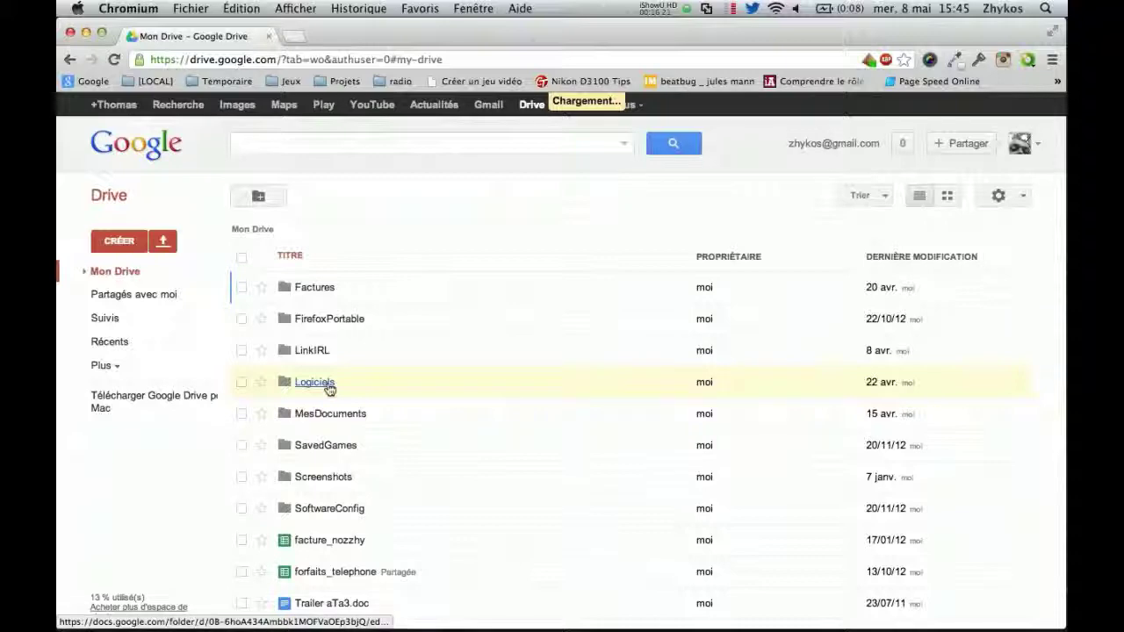
click(346, 451)
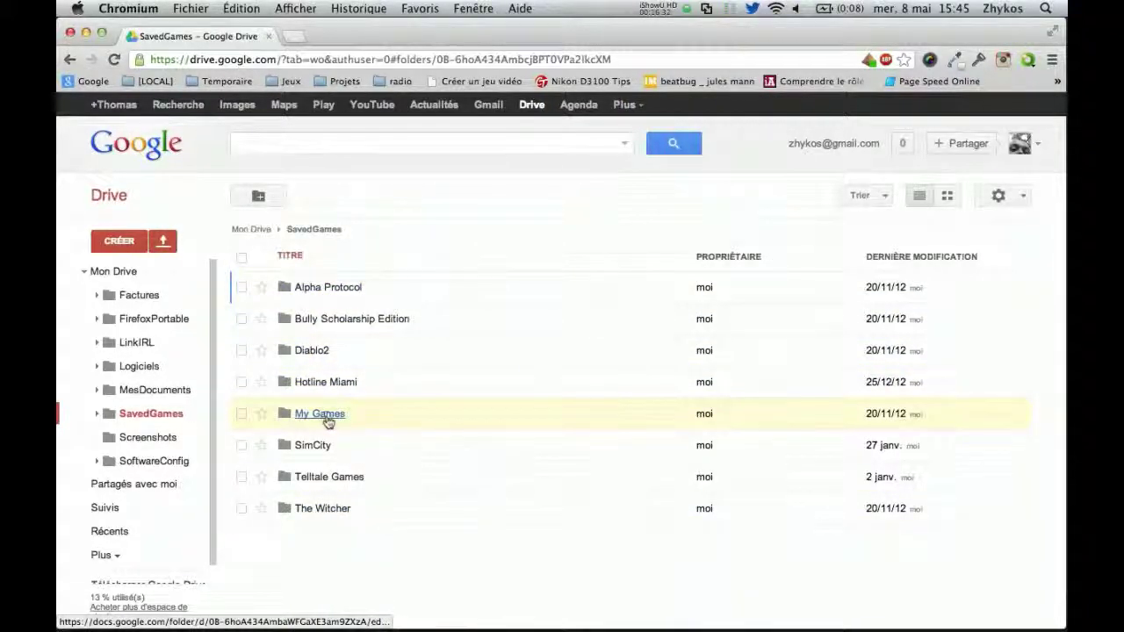
click(320, 414)
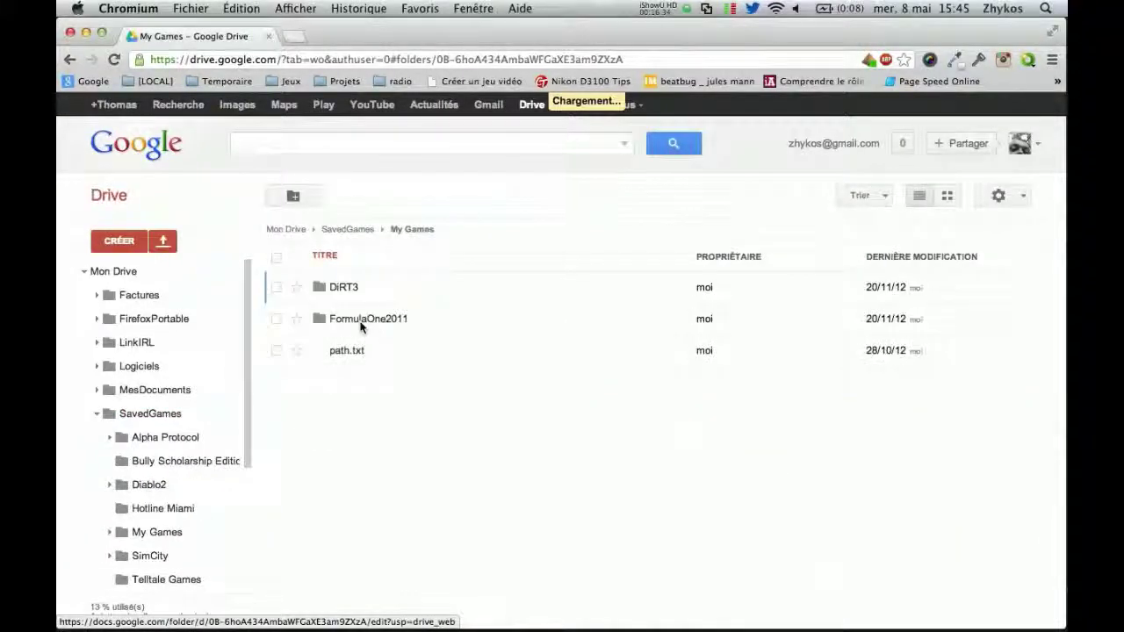
click(287, 230)
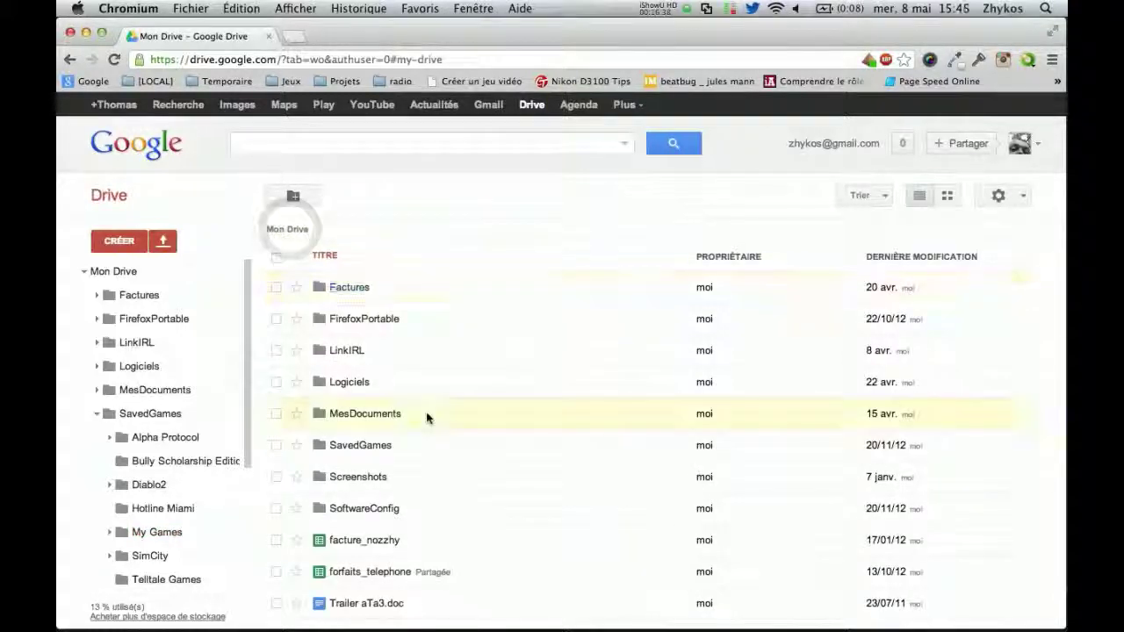
Step: Show the contents of the SoftwareConfig folder, collapse SavedGames in the folder tree, and look through the additional Drive views
click(364, 510)
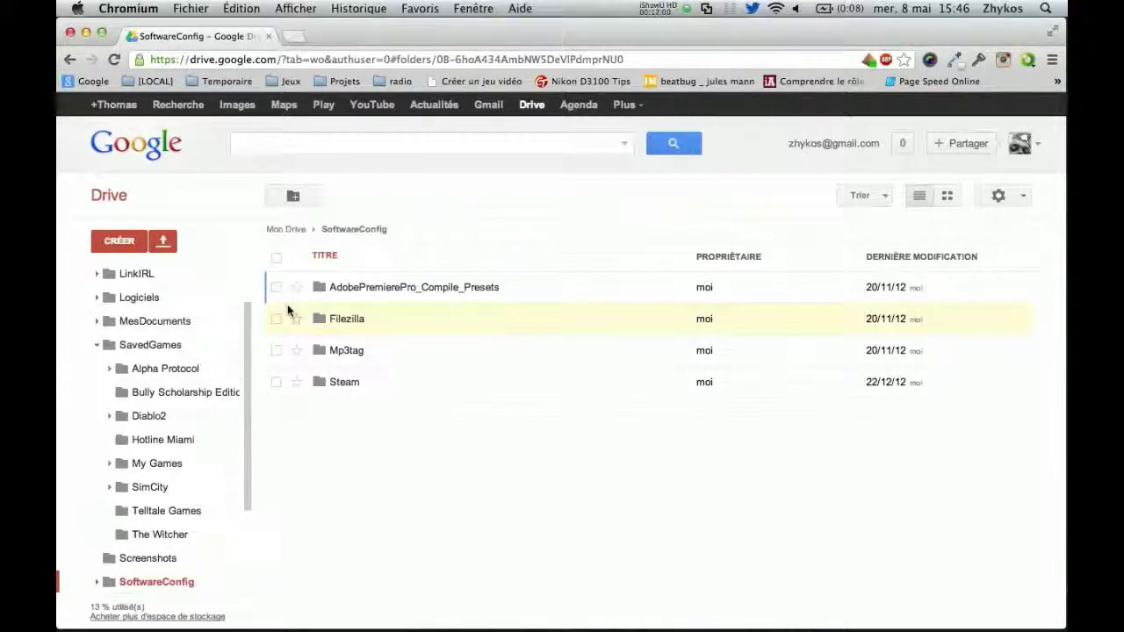
click(97, 344)
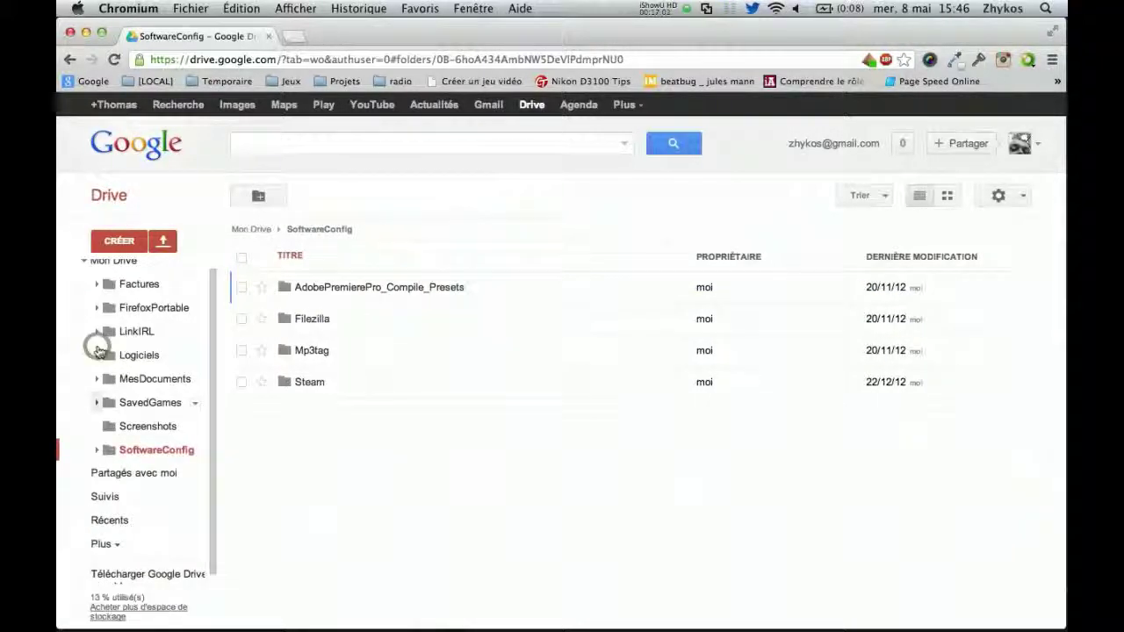
click(104, 545)
scroll(181, 531, down, 3)
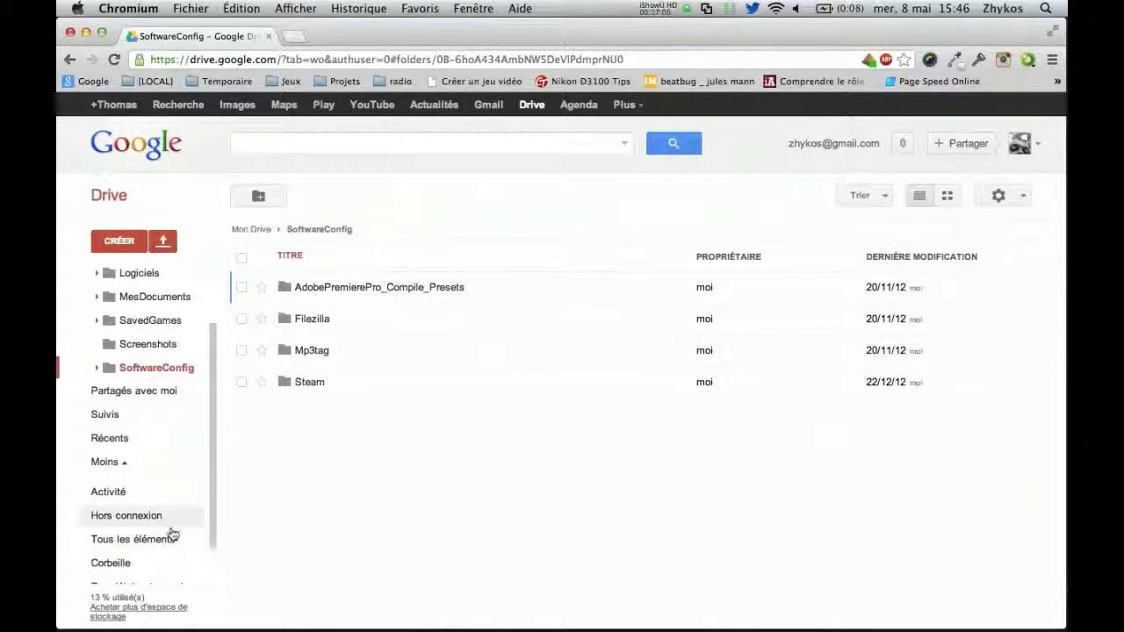
scroll(150, 536, down, 1)
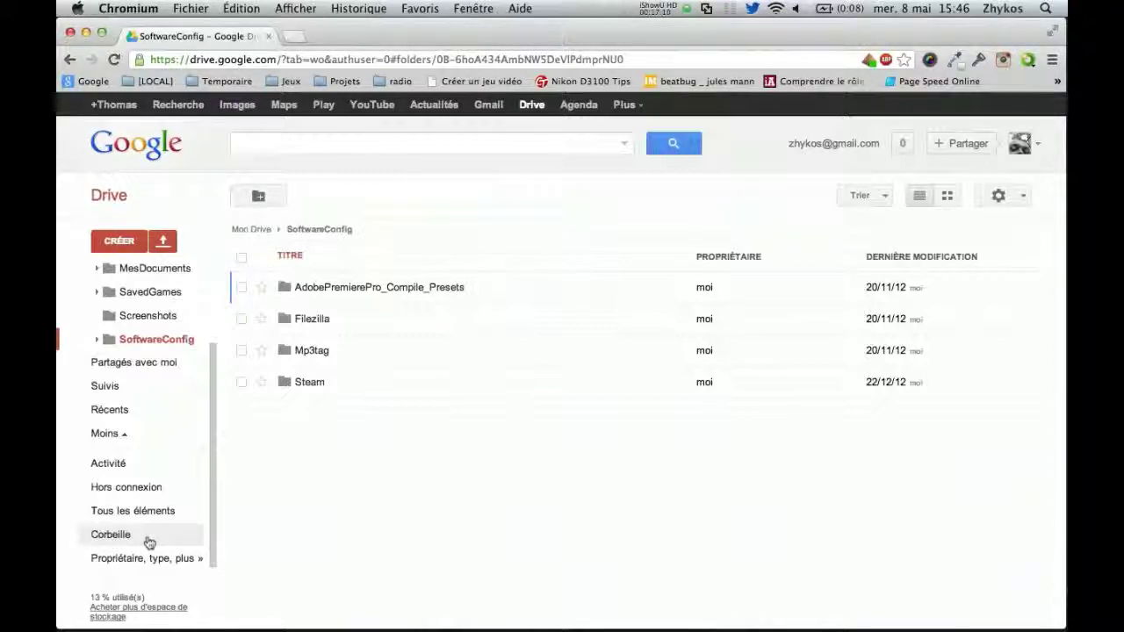
scroll(167, 343, up, 3)
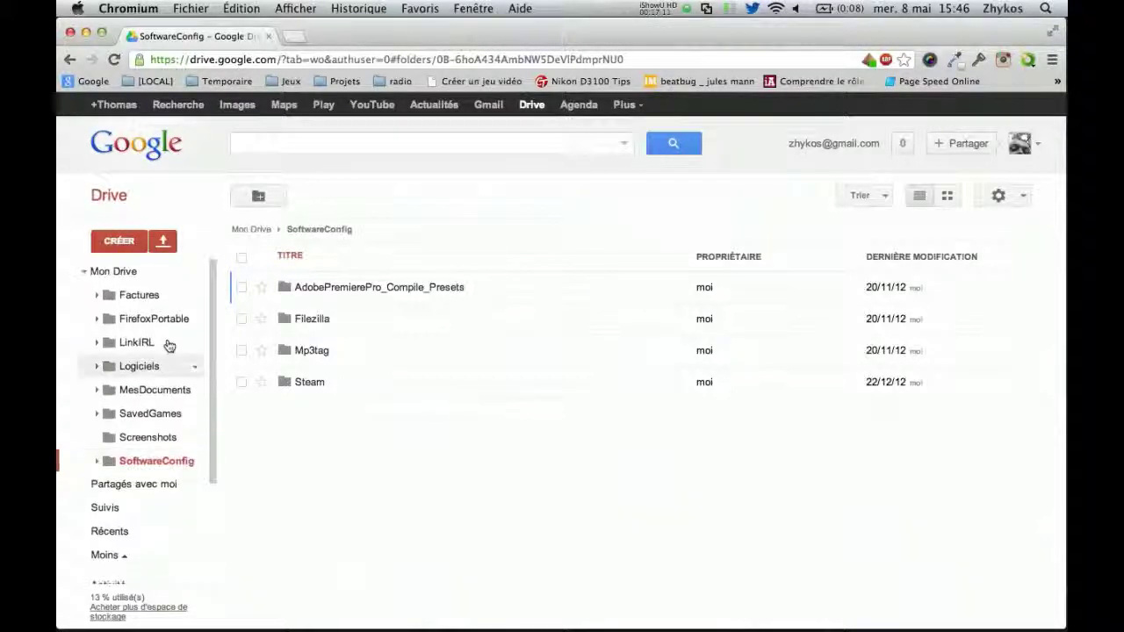
Step: Expand SavedGames in the folder tree and open The Witcher folder to view its files
click(100, 415)
scroll(100, 422, down, 3)
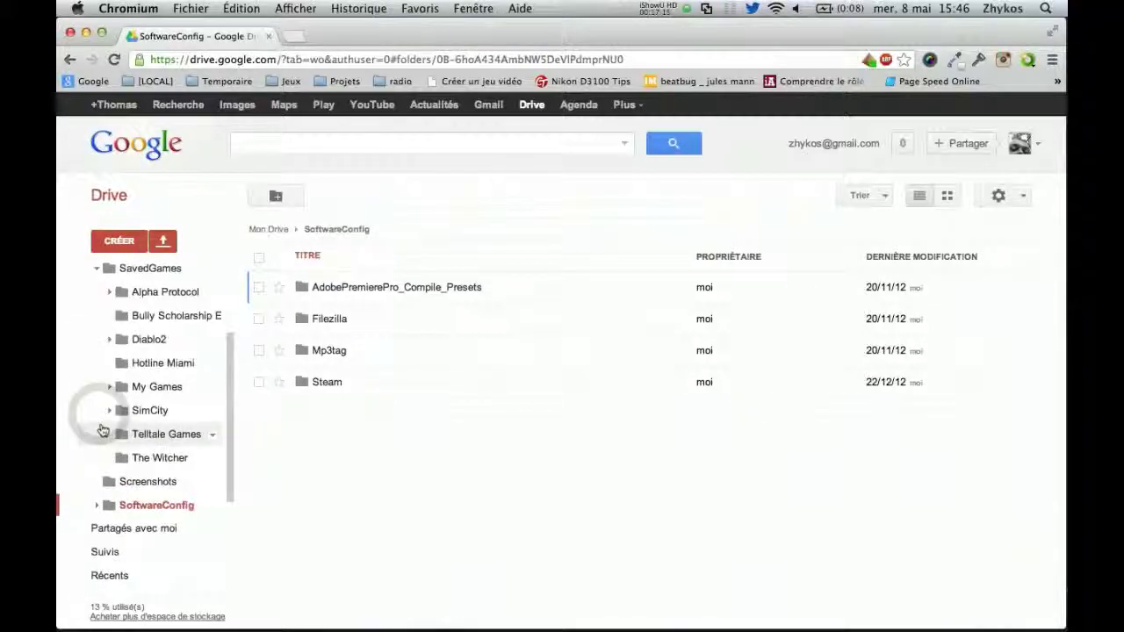
click(163, 459)
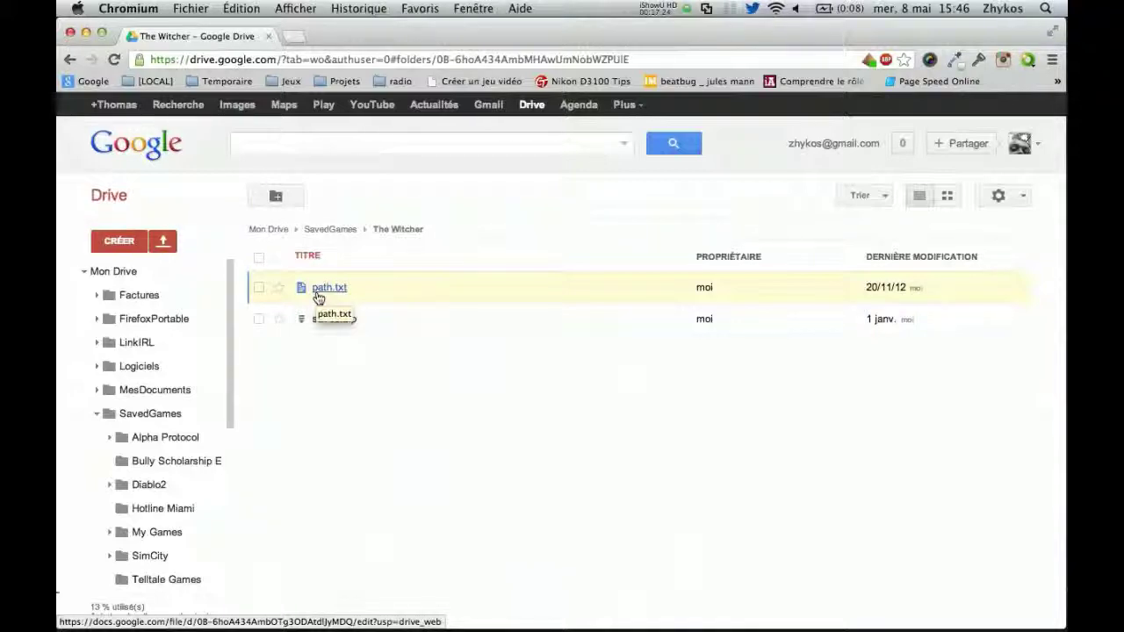
Step: Highlight the storage usage percentage below the folder tree and check its detailed usage information
scroll(198, 422, down, 5)
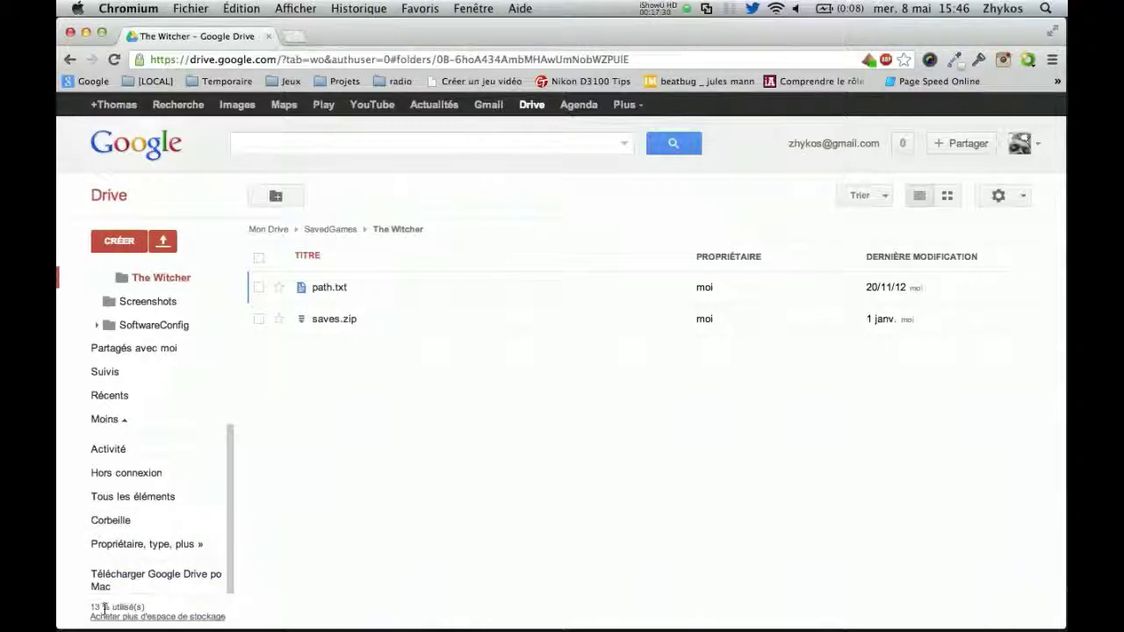
mouse_move(94, 608)
drag(90, 607, 150, 606)
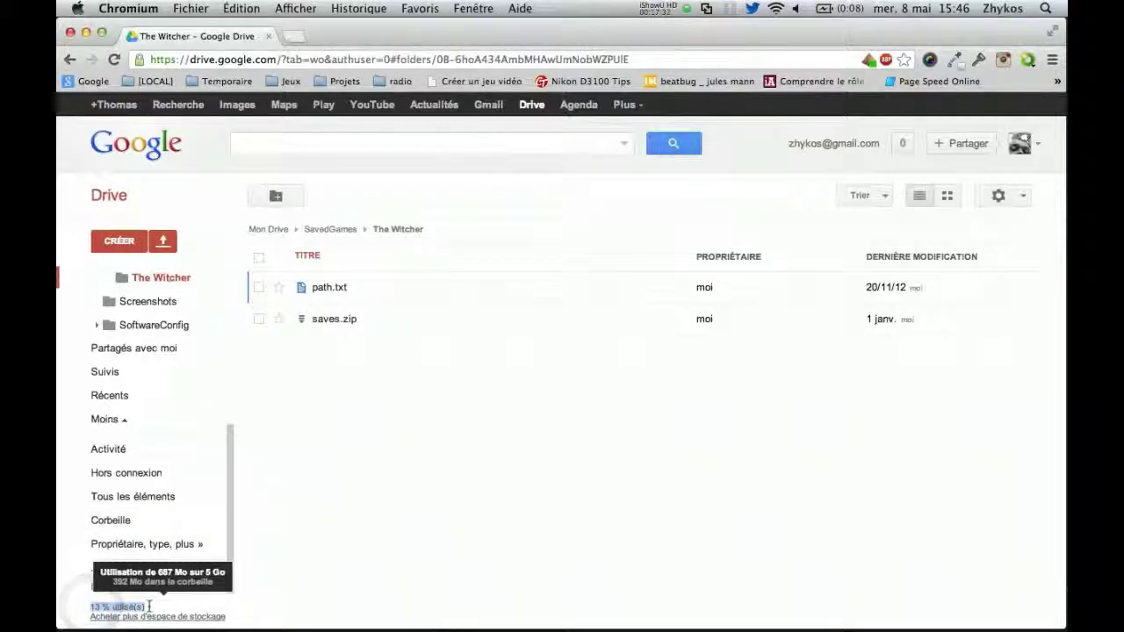
click(94, 607)
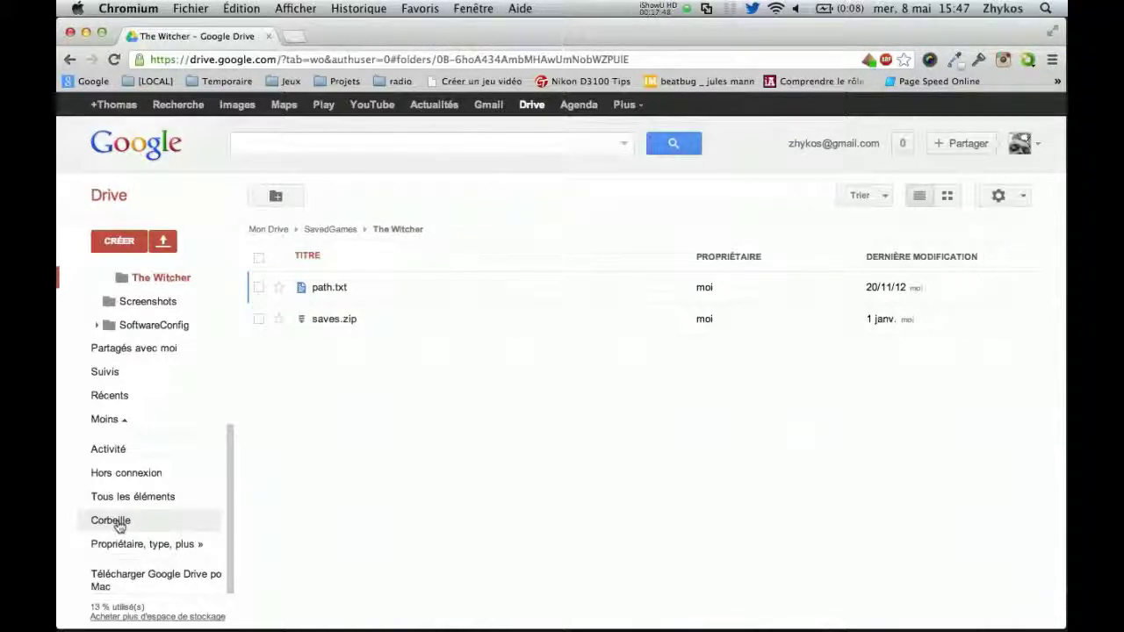
Step: Close the Google Drive browser window and switch to the Windows 7 x64 virtual machine in VMware Fusion
click(71, 33)
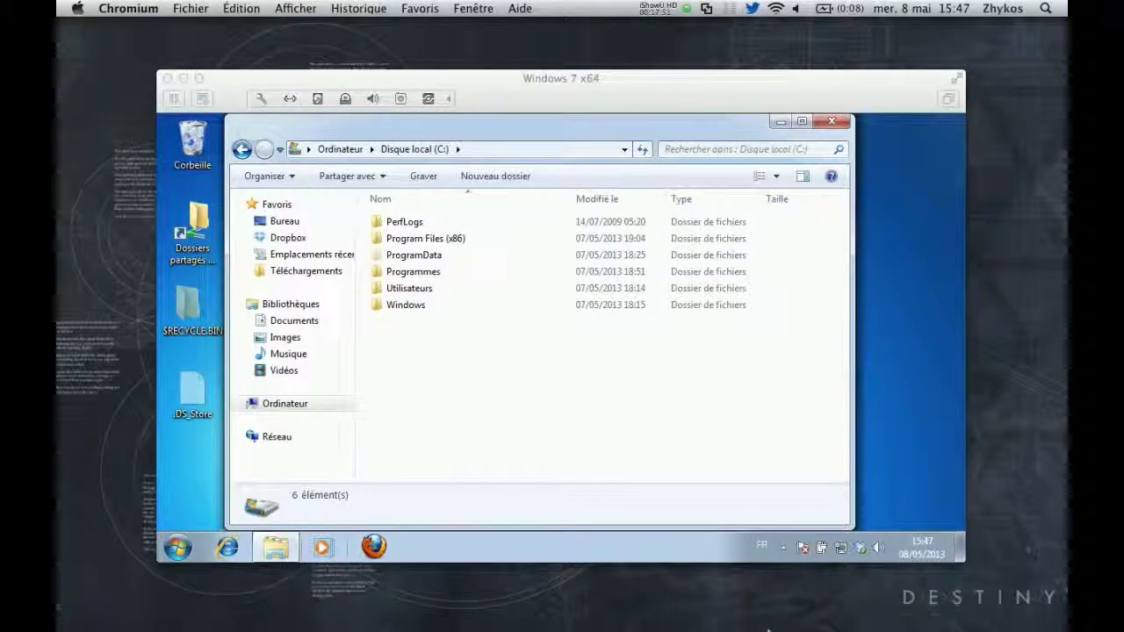
click(455, 322)
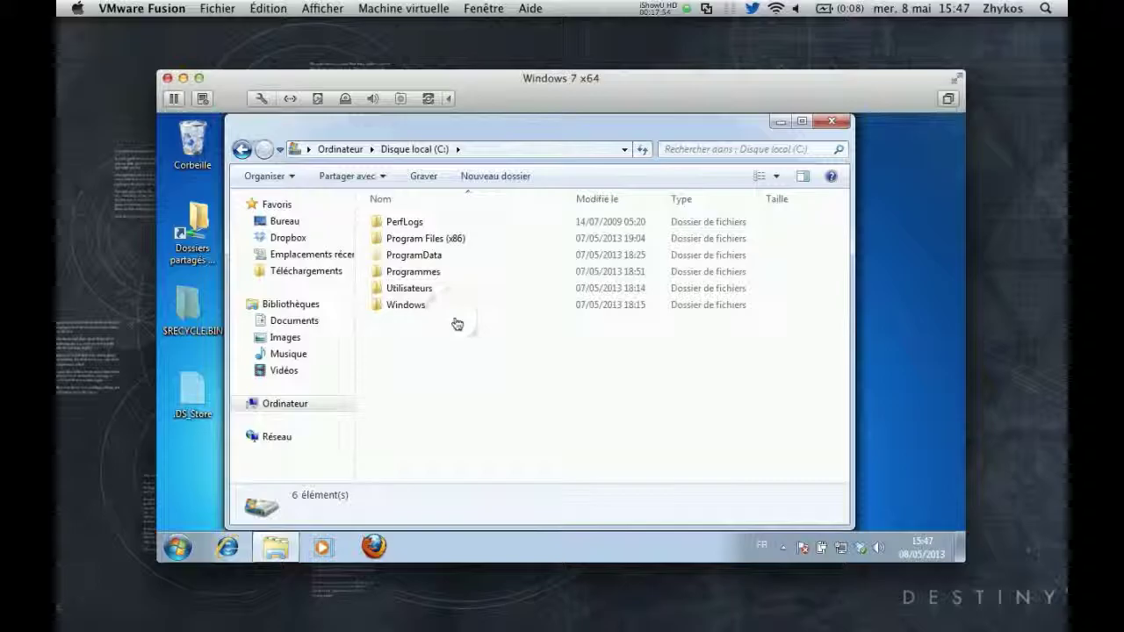